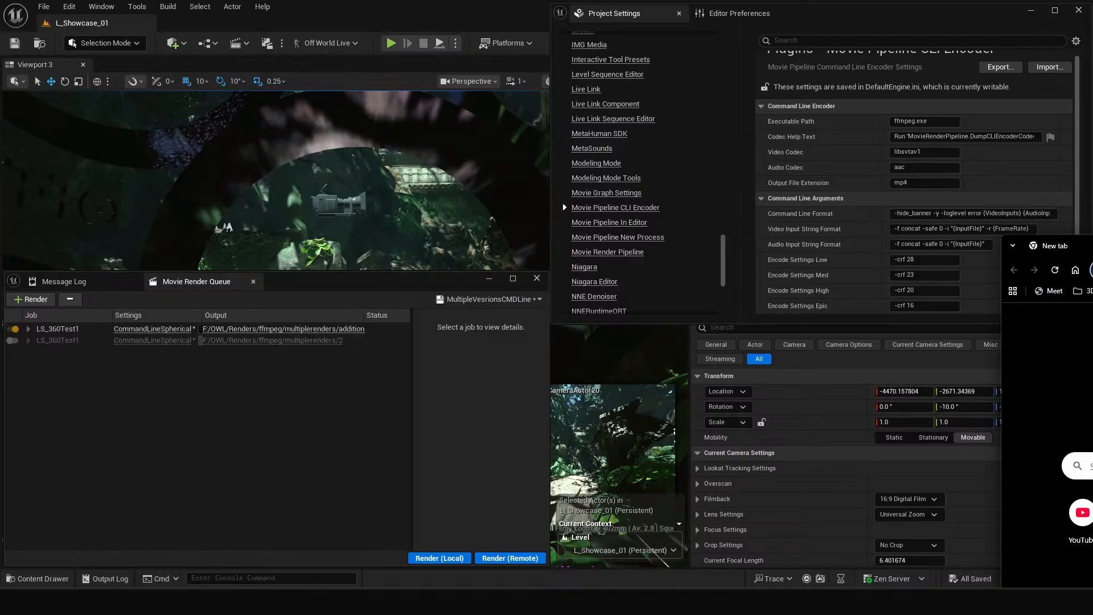
Step: Switch to Chrome, search Google for ffmpeg and open the official FFmpeg website in a maximized window
drag(1092, 248, 449, 18)
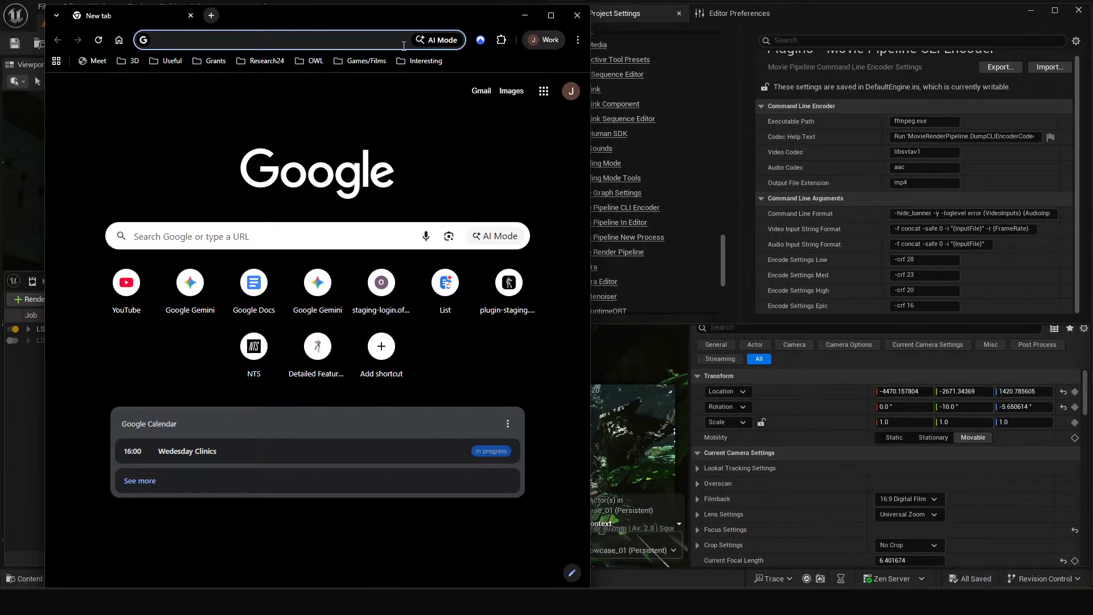
text(ffmpeg)
key(Return)
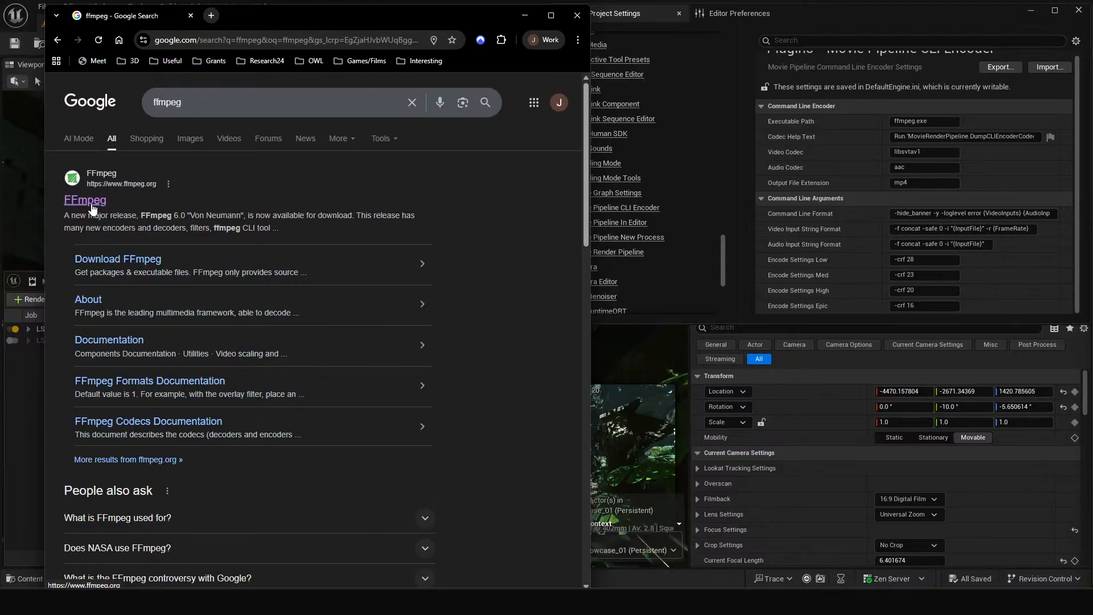
click(90, 205)
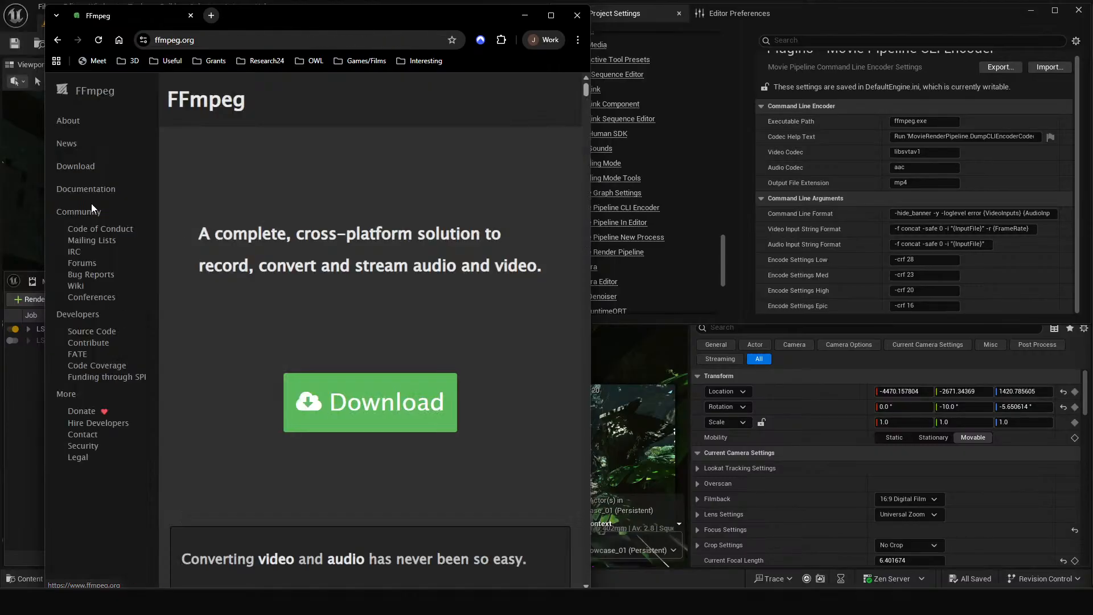
double_click(324, 21)
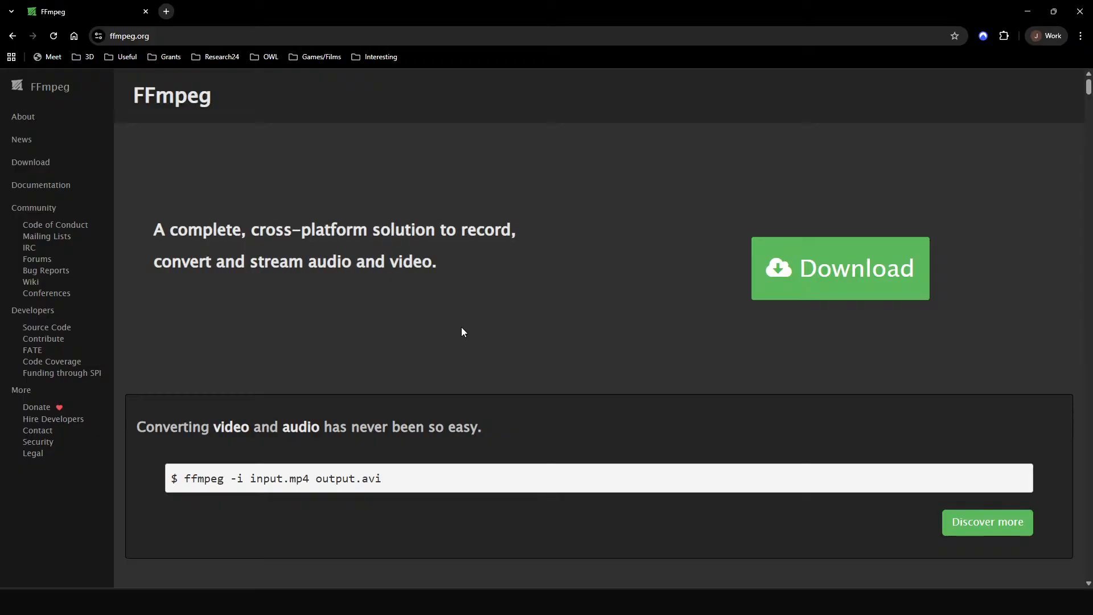
Step: Go to the FFmpeg download page and open the Windows builds from gyan.dev
scroll(409, 311, down, 8)
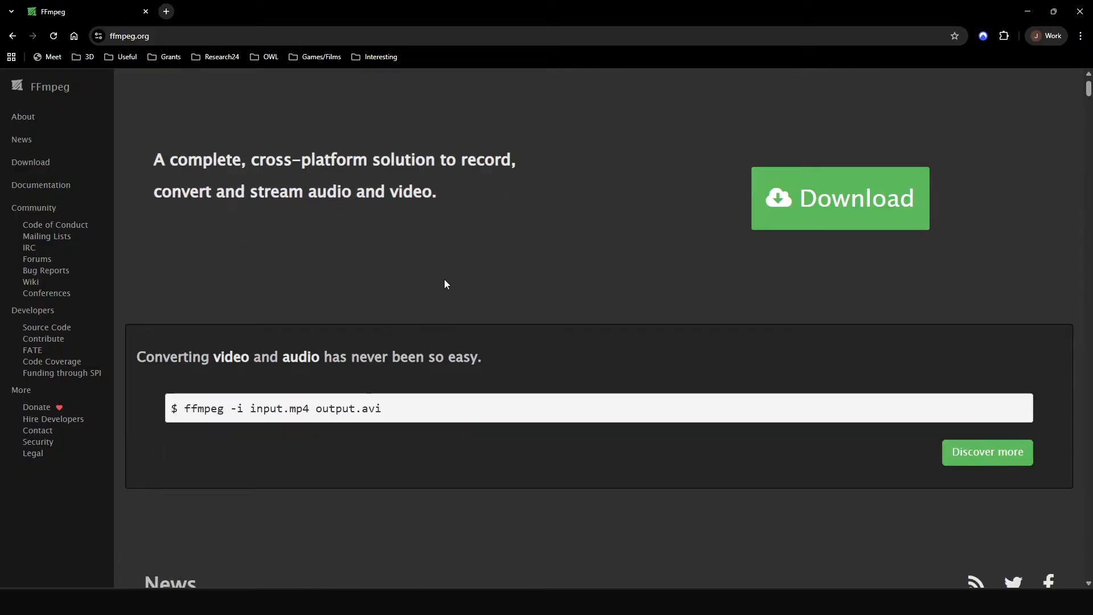
scroll(567, 402, up, 8)
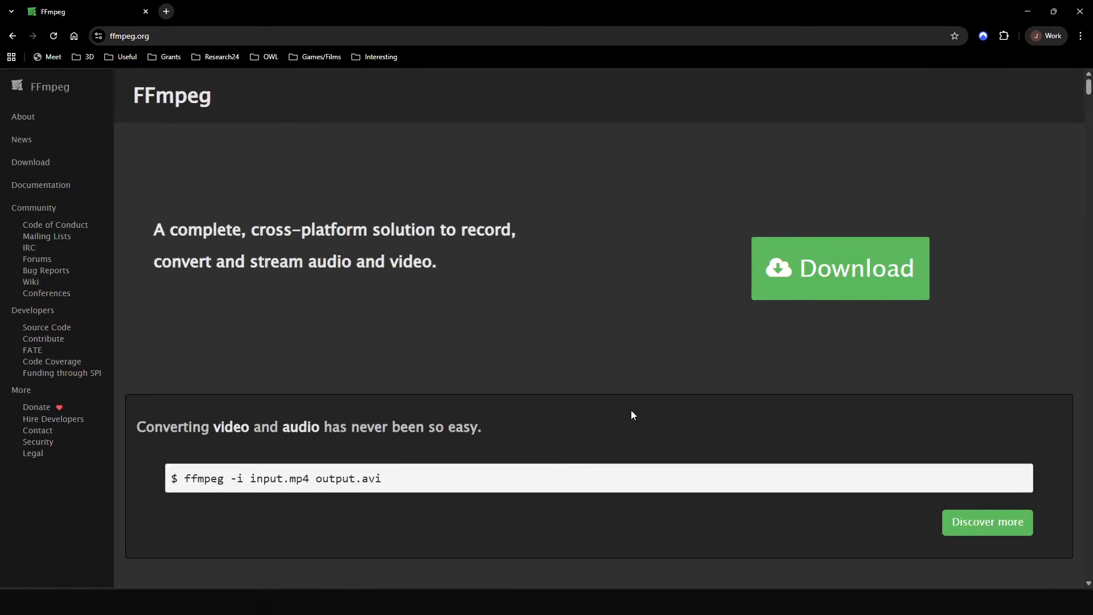
click(842, 276)
scroll(281, 270, down, 4)
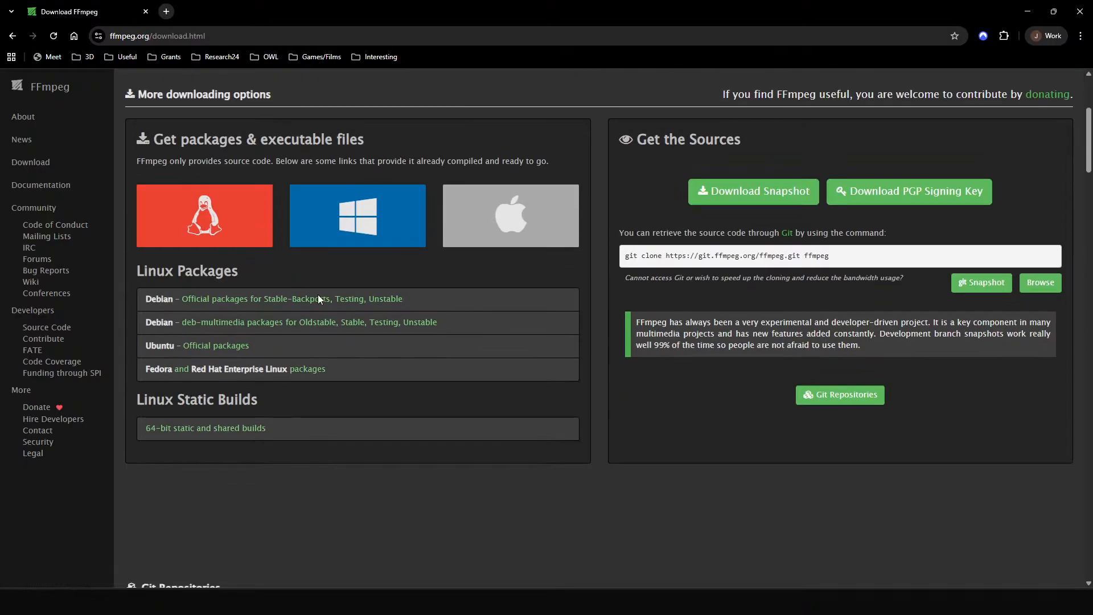
click(359, 242)
click(343, 229)
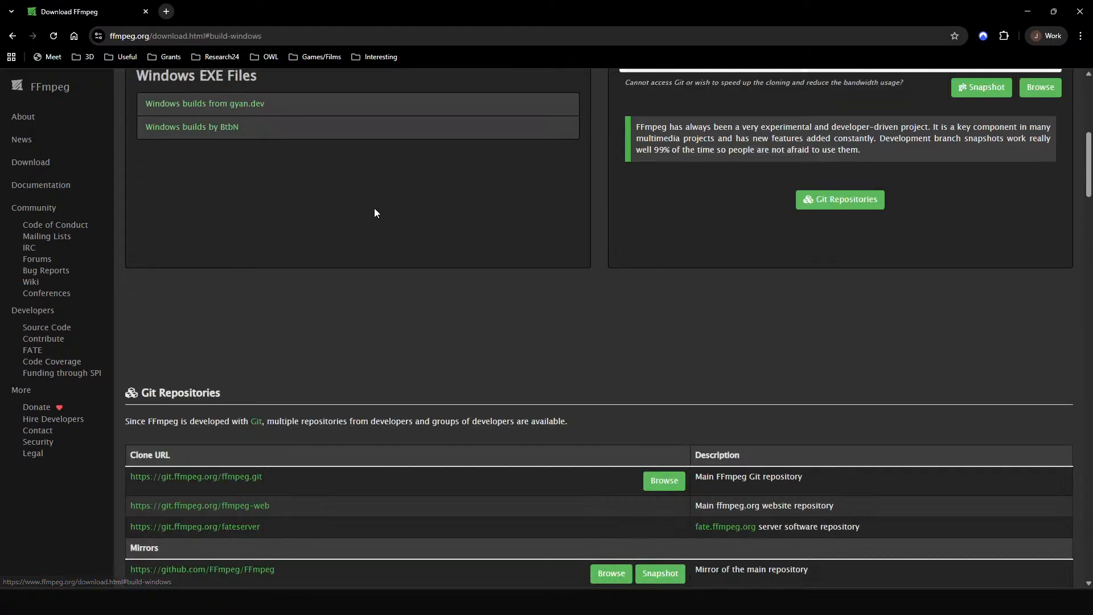
scroll(437, 342, up, 5)
scroll(468, 487, up, 2)
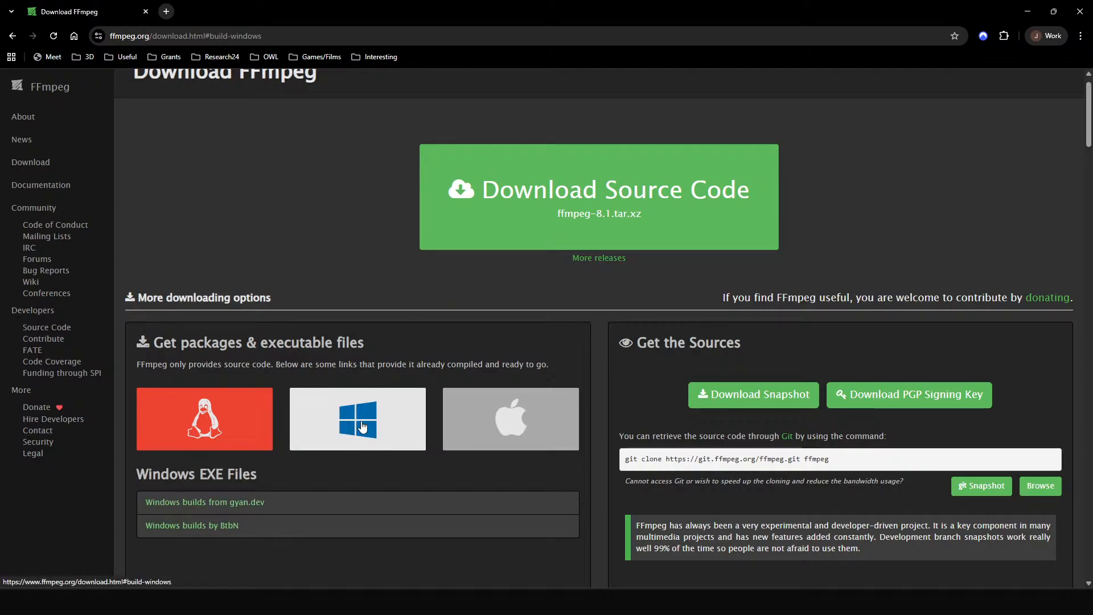
click(215, 503)
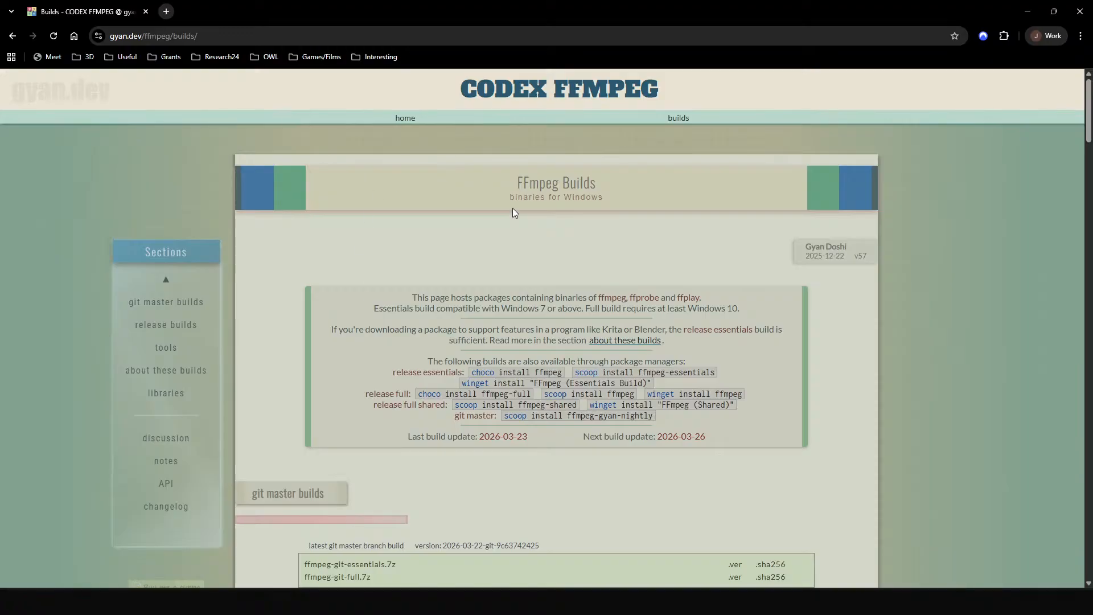
scroll(500, 361, down, 2)
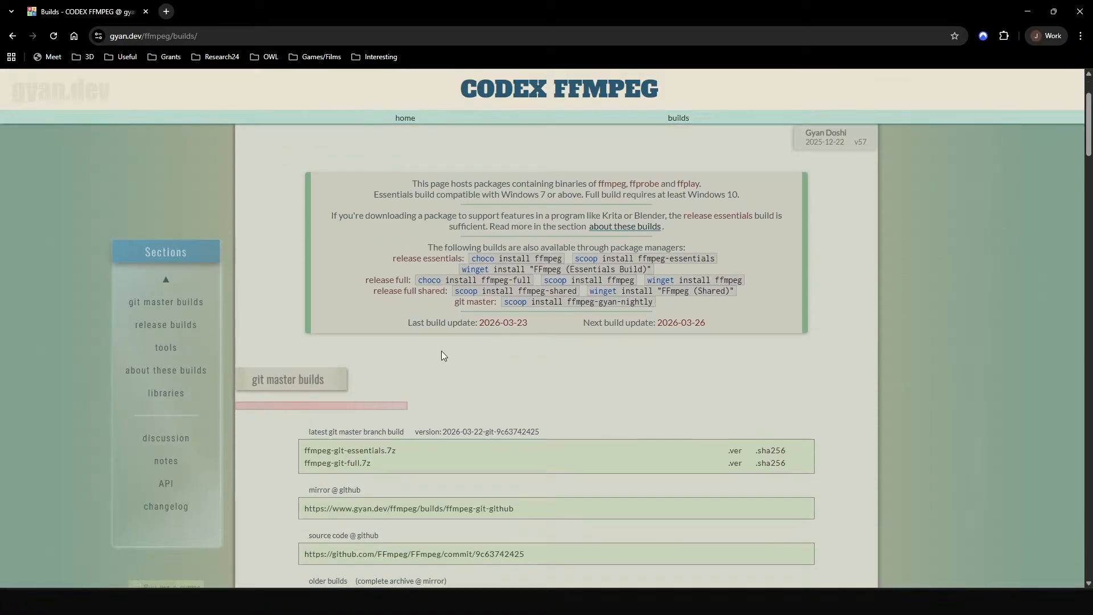
scroll(433, 357, down, 3)
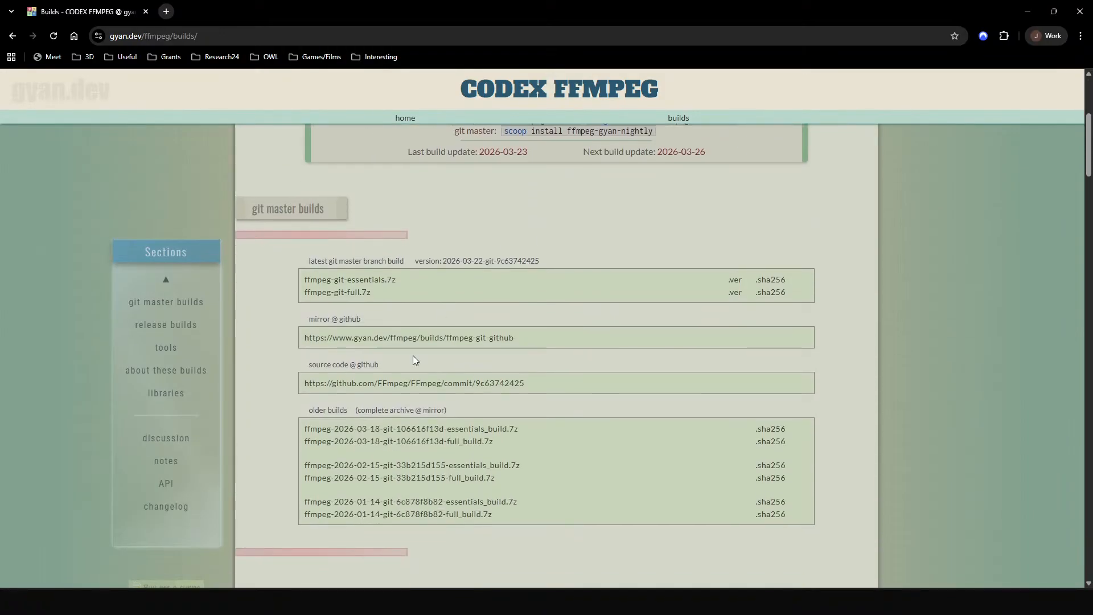
click(375, 285)
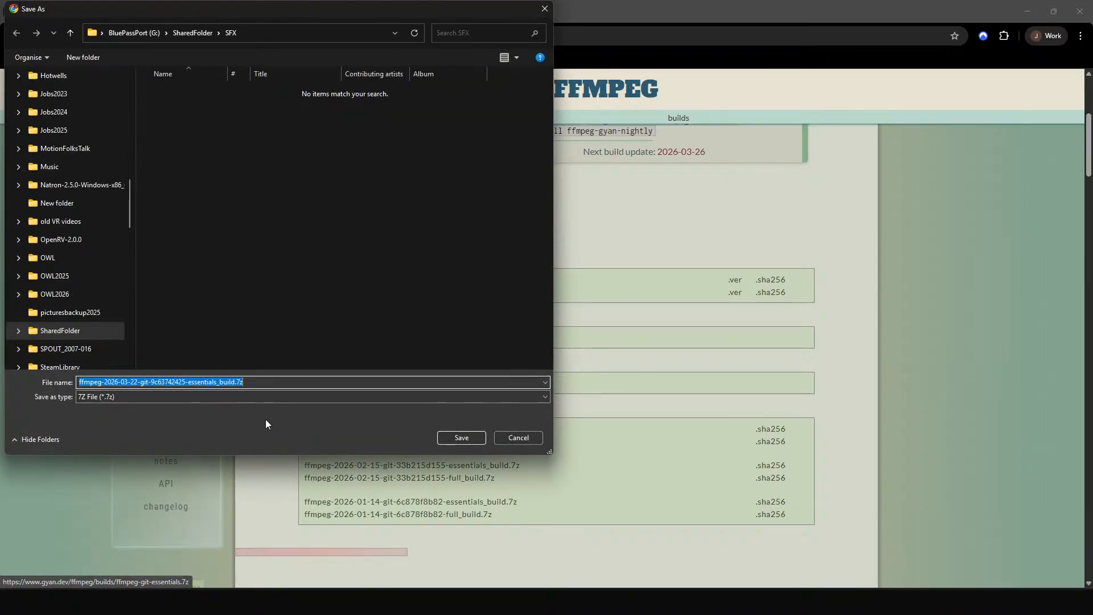
click(153, 382)
drag(88, 384, 261, 384)
click(261, 384)
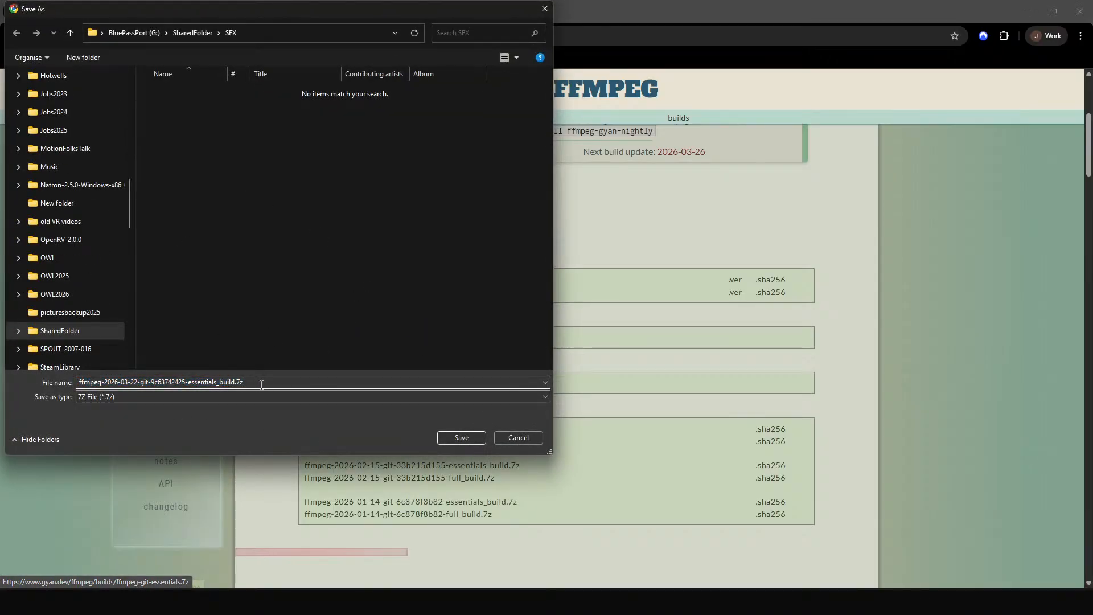
click(518, 438)
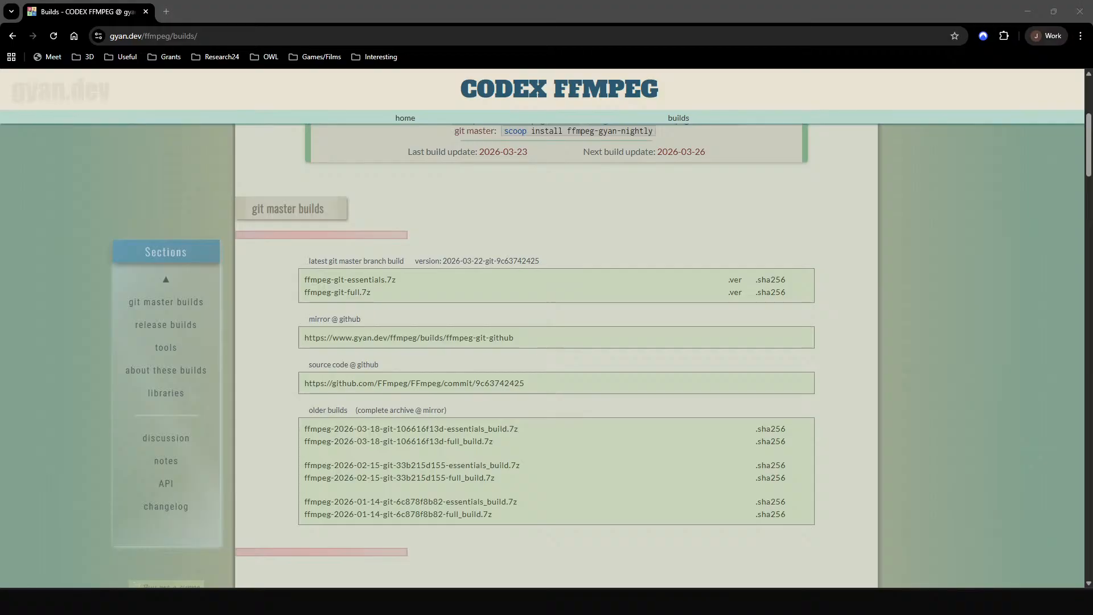
Step: Switch to File Explorer and open the bin folder of ffmpeg-7.1-essentials_build inside C:\ffmpeg to view its executables
mouse_move(704, 37)
mouse_down()
mouse_move(710, 57)
mouse_move(721, 49)
mouse_up()
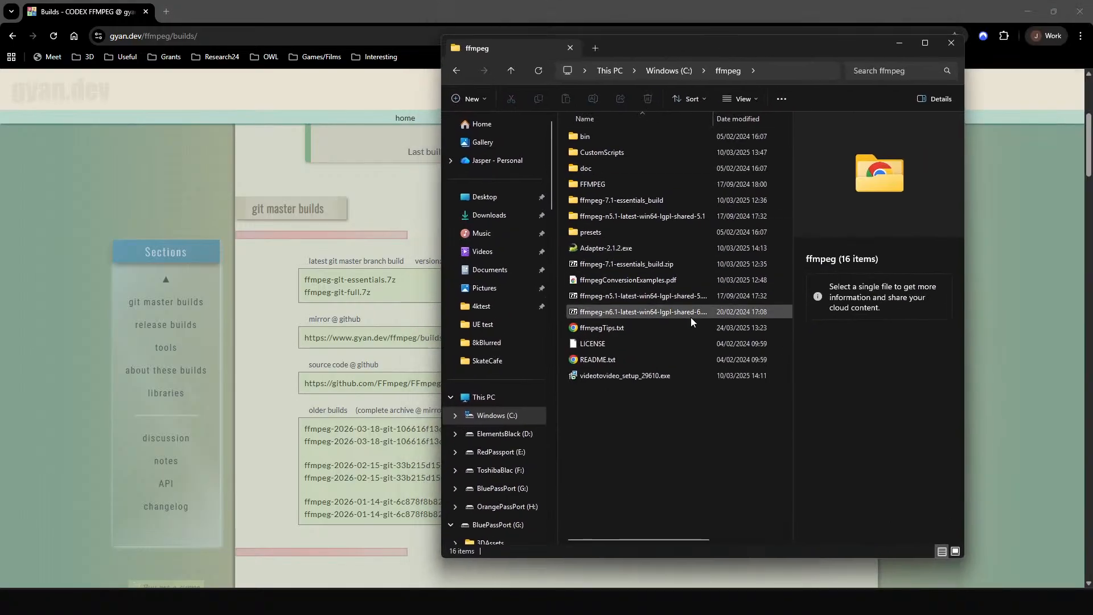
double_click(611, 201)
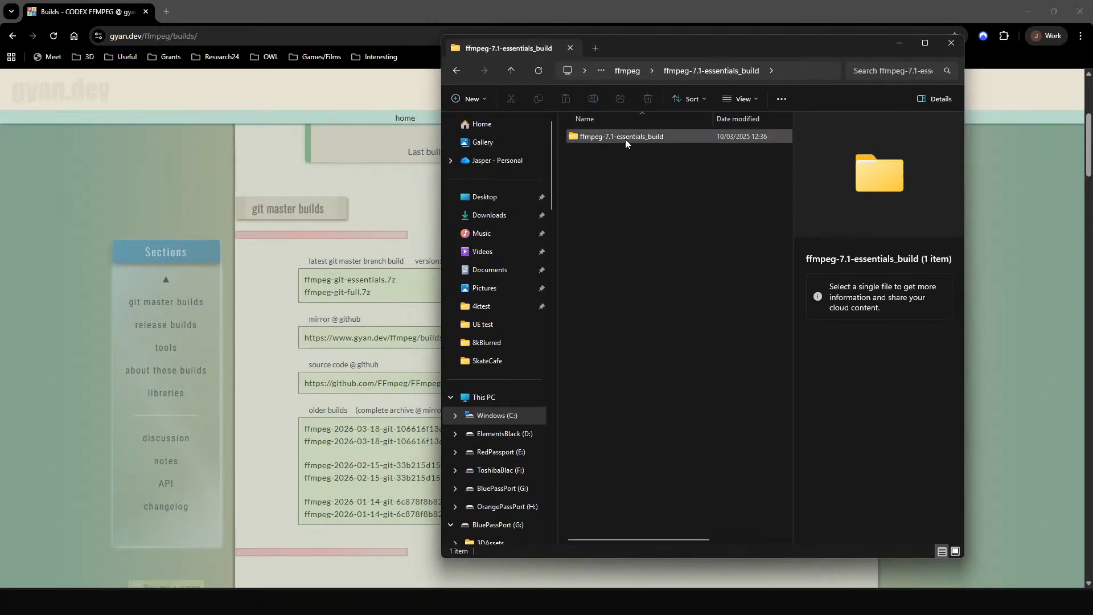
double_click(581, 138)
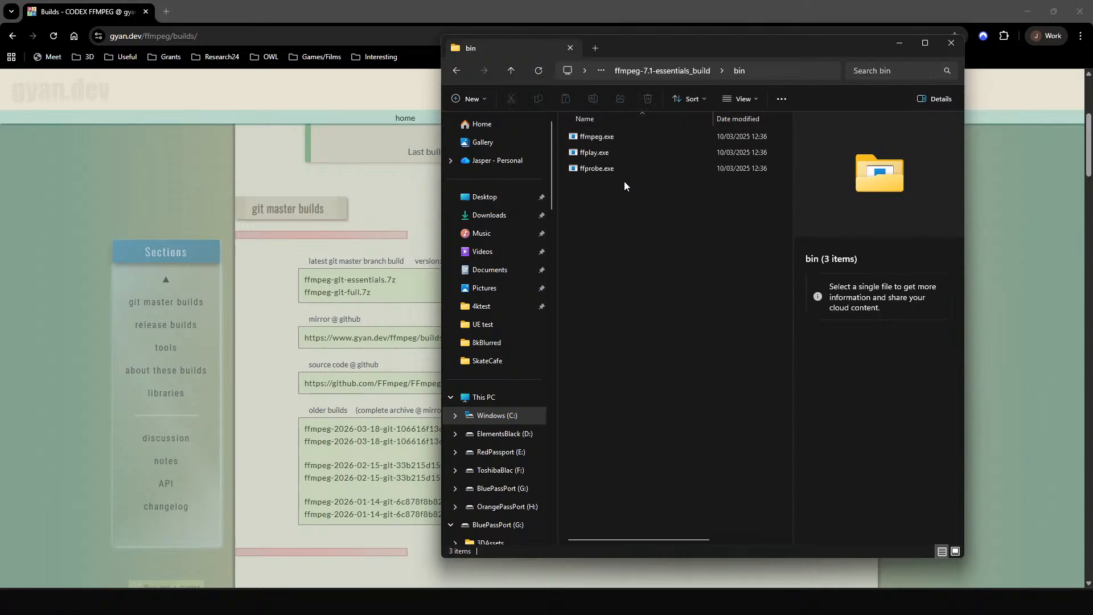
Step: Look through the doc and presets folders of the FFmpeg build and return to its main folder
click(512, 72)
double_click(604, 154)
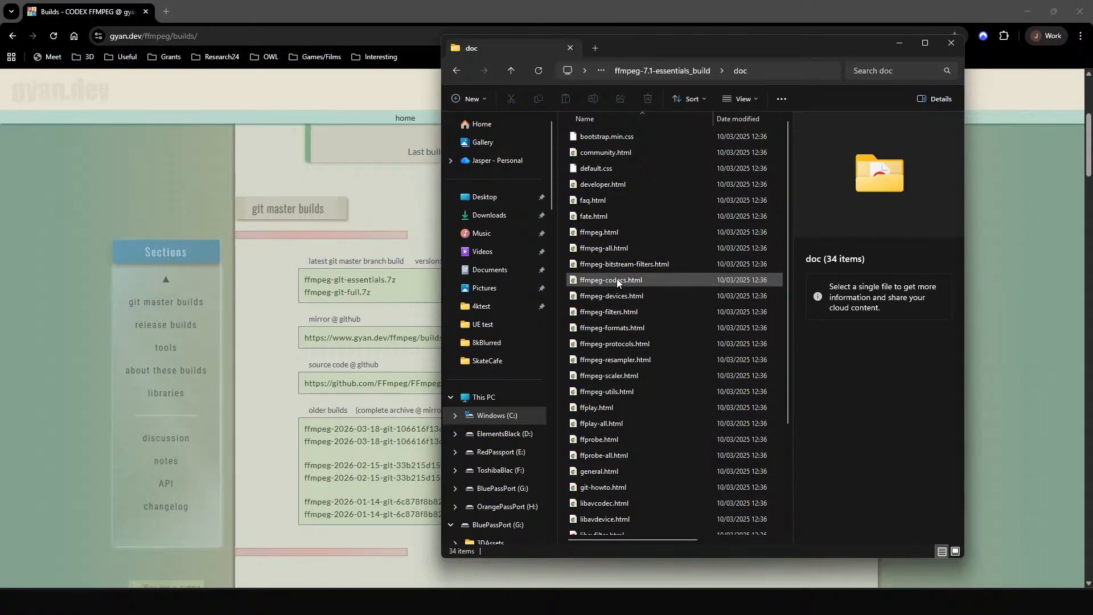
click(511, 71)
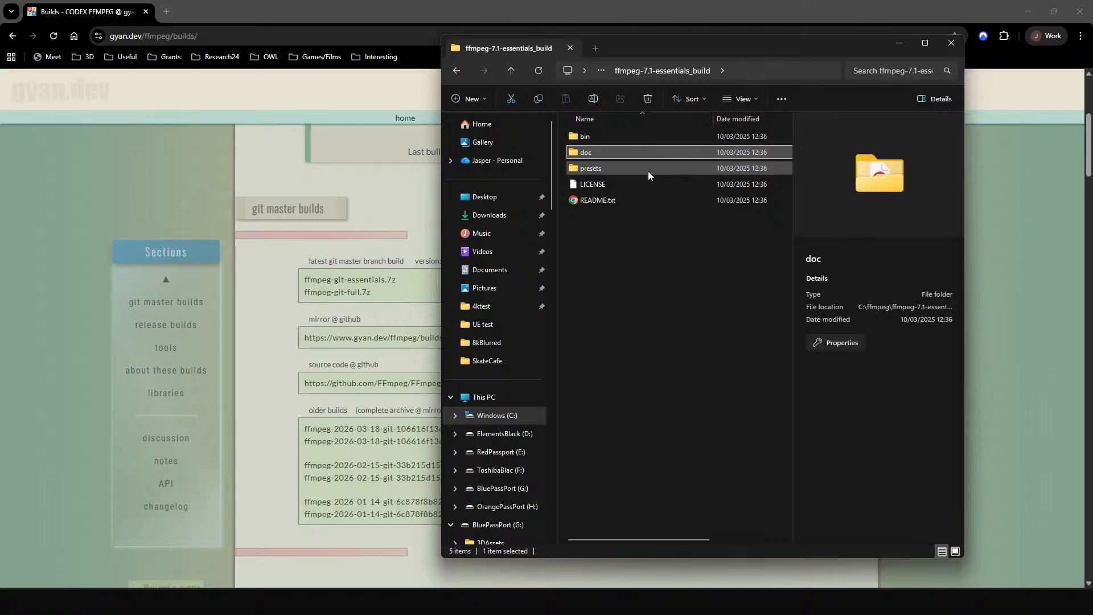
double_click(598, 168)
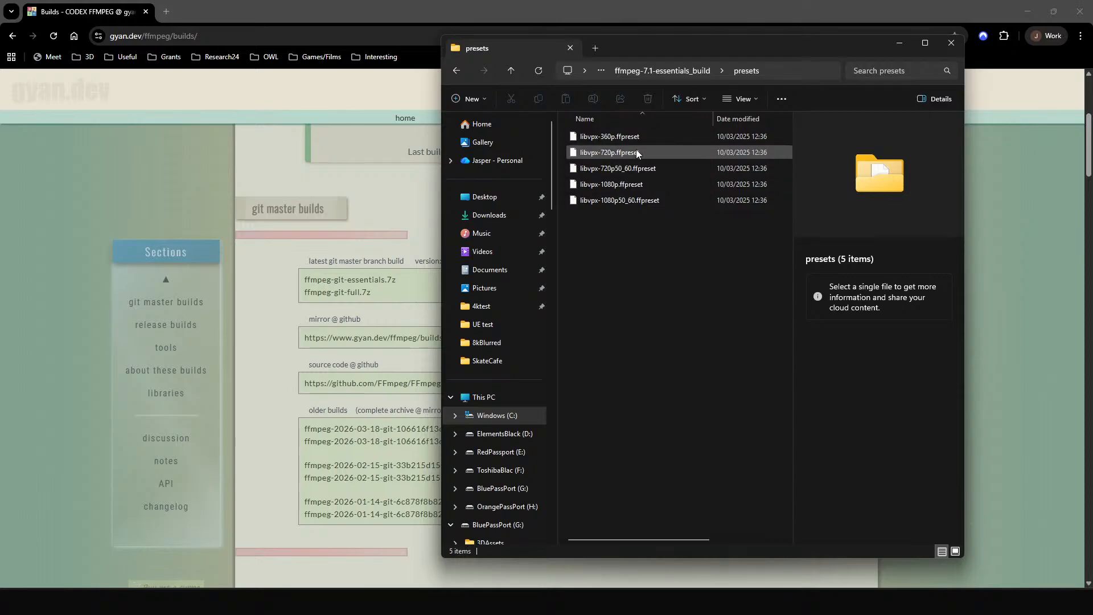
click(599, 140)
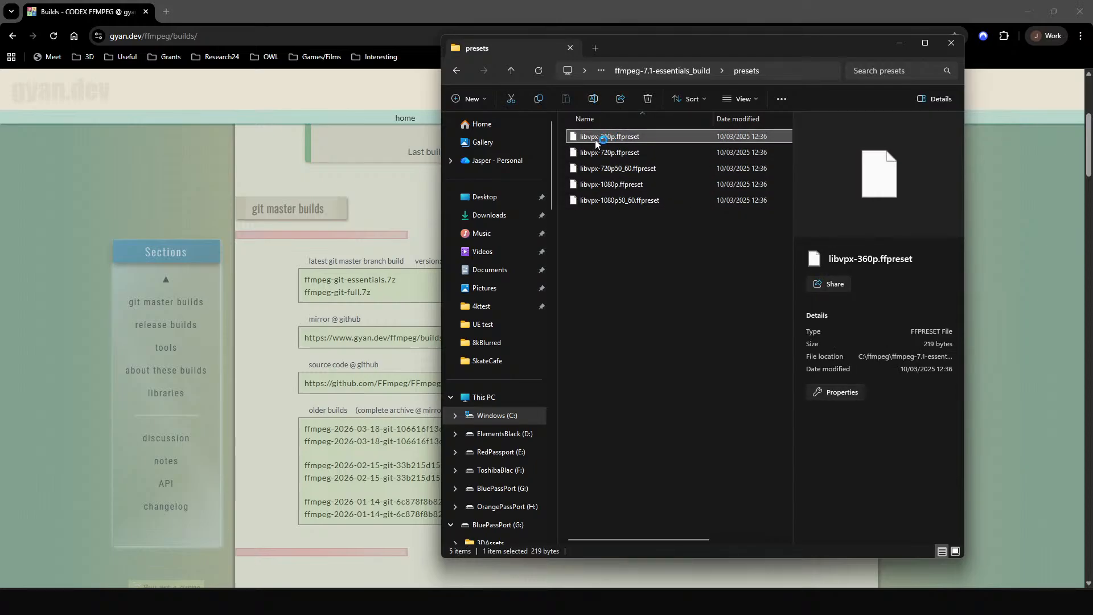
click(511, 71)
click(639, 279)
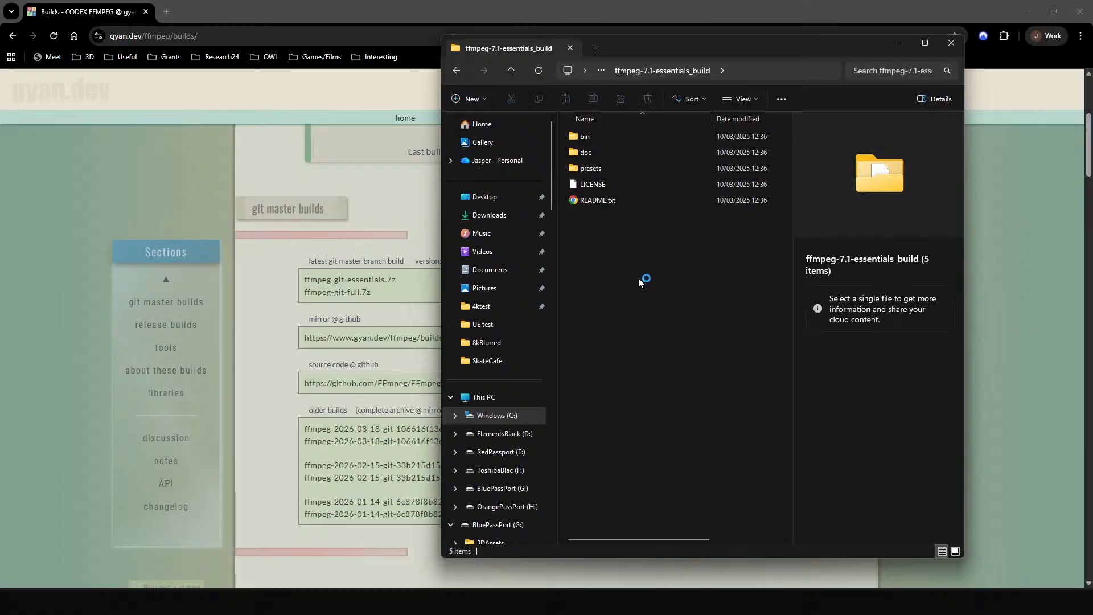
Step: Open the build's README.txt and read through its configuration, external libraries and decoders down to the Enabled encoders section
double_click(595, 203)
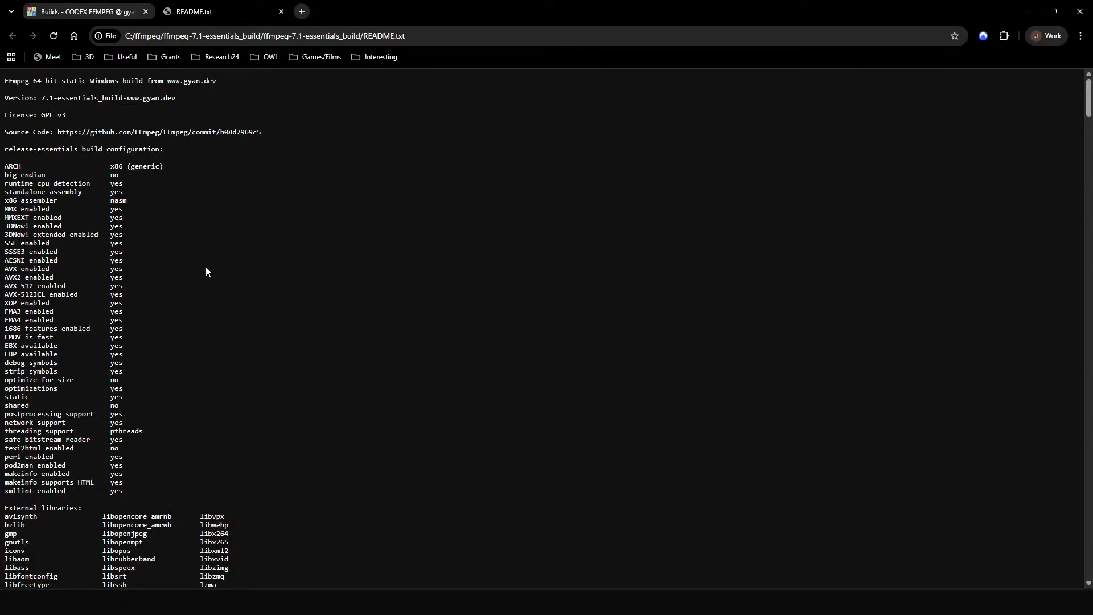
scroll(206, 254, down, 2)
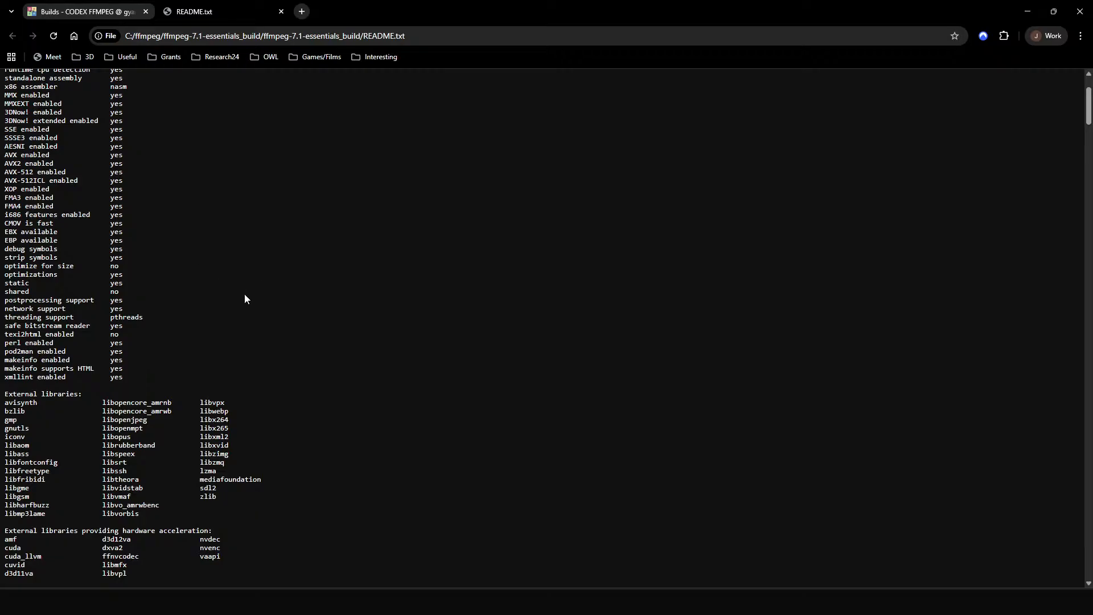
scroll(359, 323, down, 3)
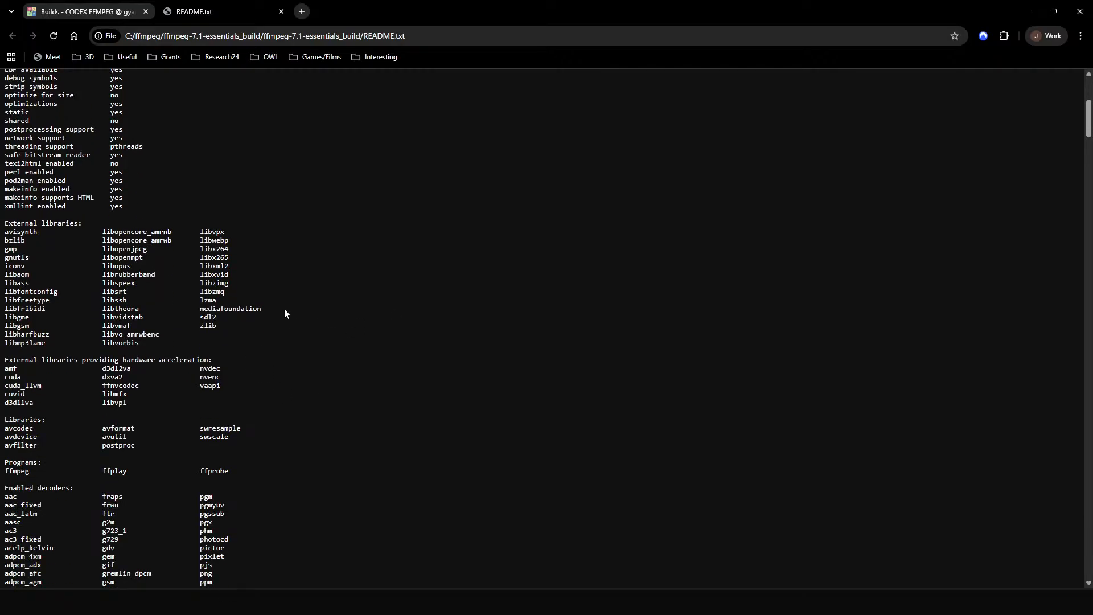
scroll(262, 297, down, 2)
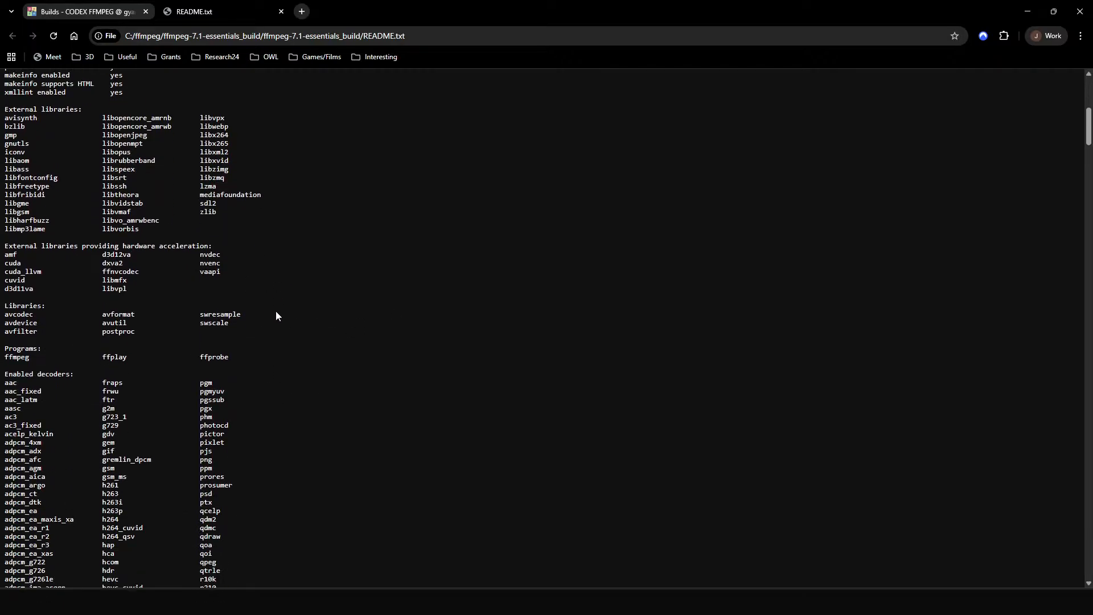
scroll(258, 317, down, 9)
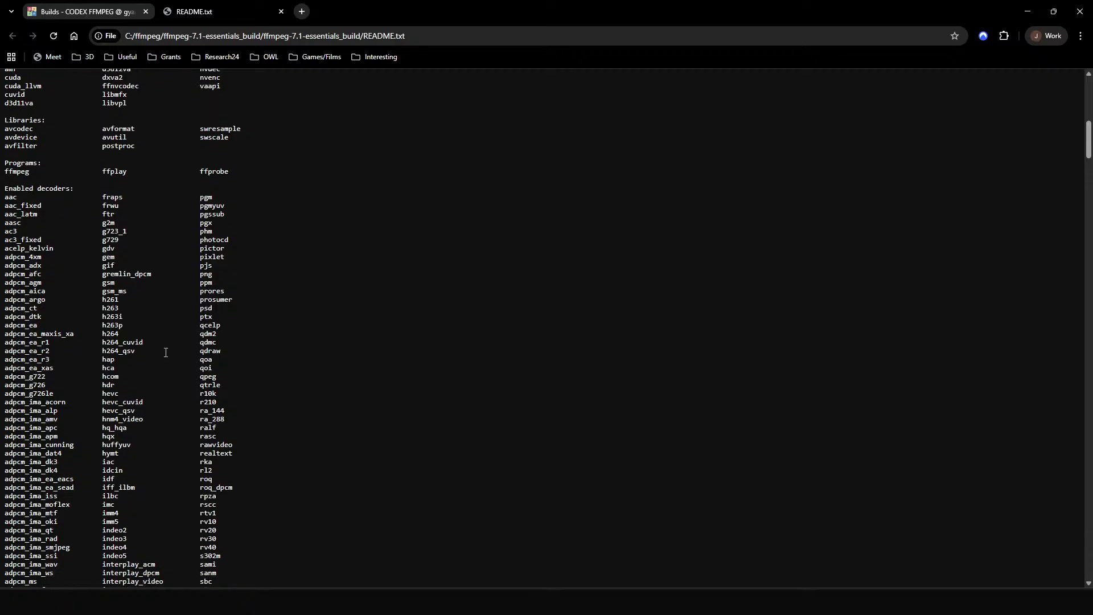
scroll(237, 357, down, 13)
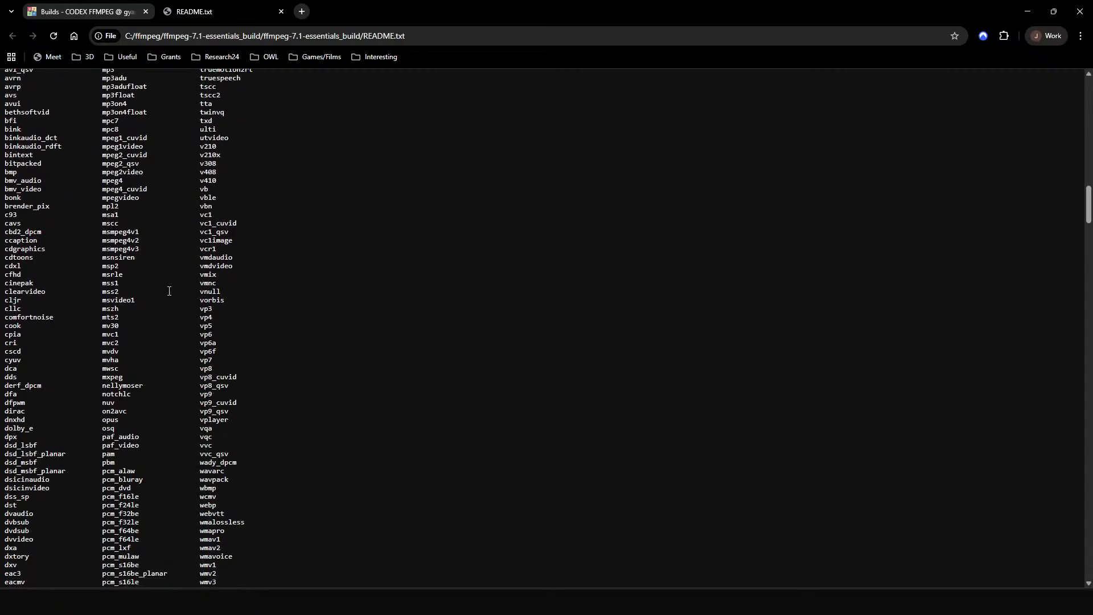
scroll(165, 299, down, 5)
scroll(165, 300, down, 3)
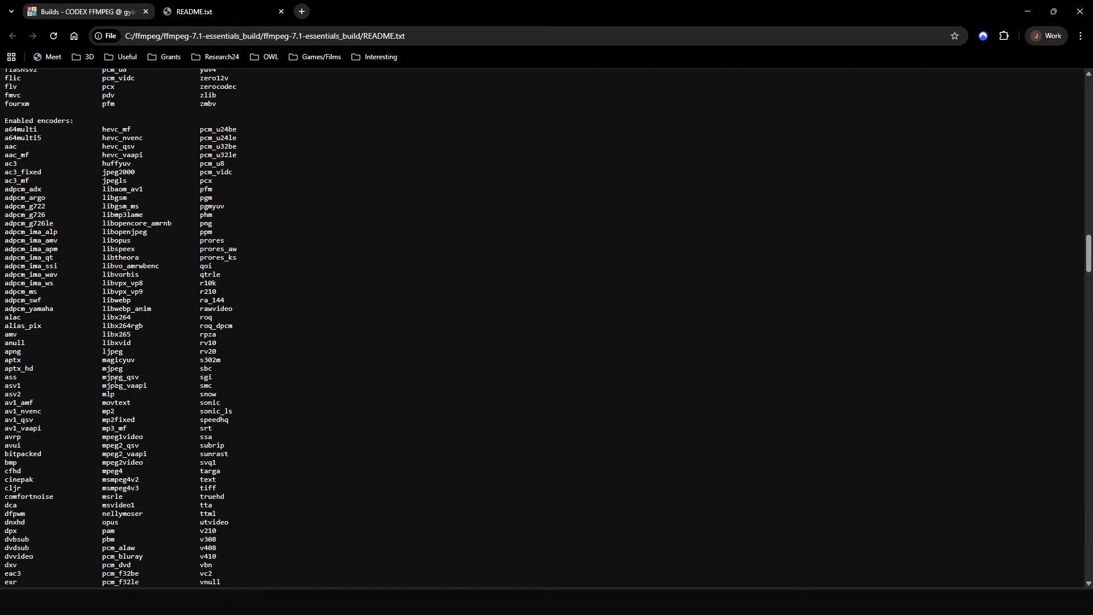
Step: Examine the Enabled encoders list, including mpeg4 and av1_nvenc, and the hwaccels, parsers and demuxers sections below it
drag(124, 474, 96, 478)
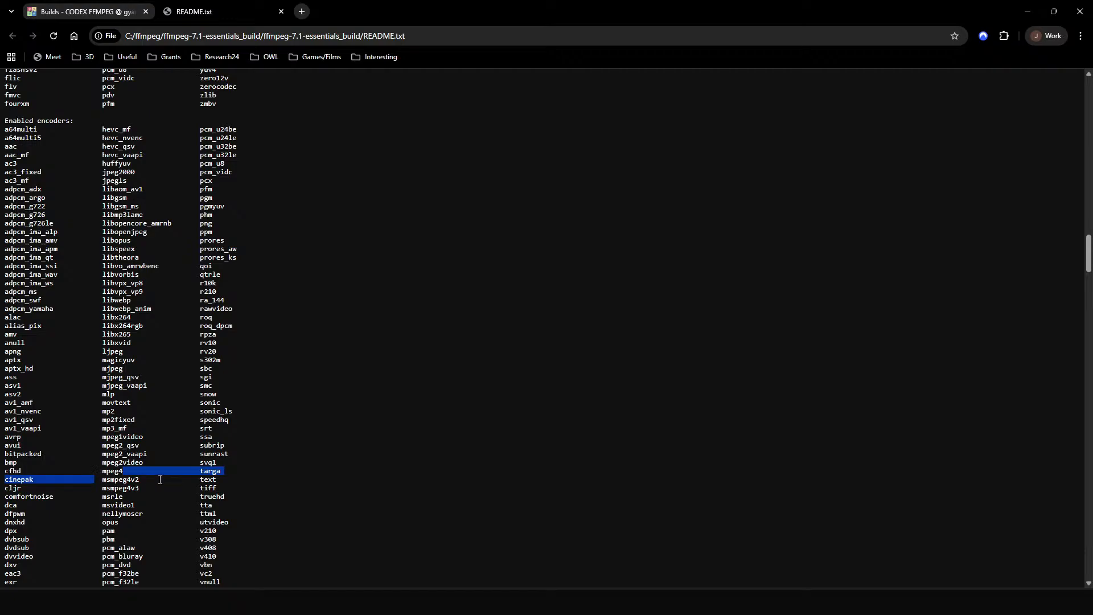
click(163, 480)
mouse_move(25, 412)
mouse_down()
mouse_move(4, 416)
mouse_move(16, 413)
mouse_up()
click(51, 431)
click(186, 482)
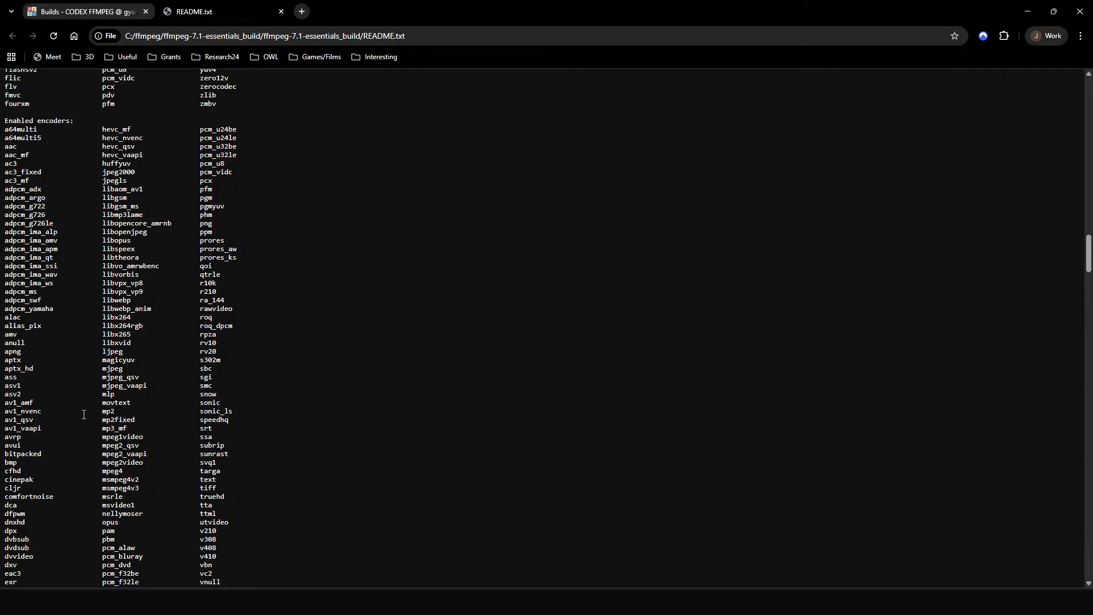
scroll(189, 311, down, 2)
drag(3, 185, 255, 572)
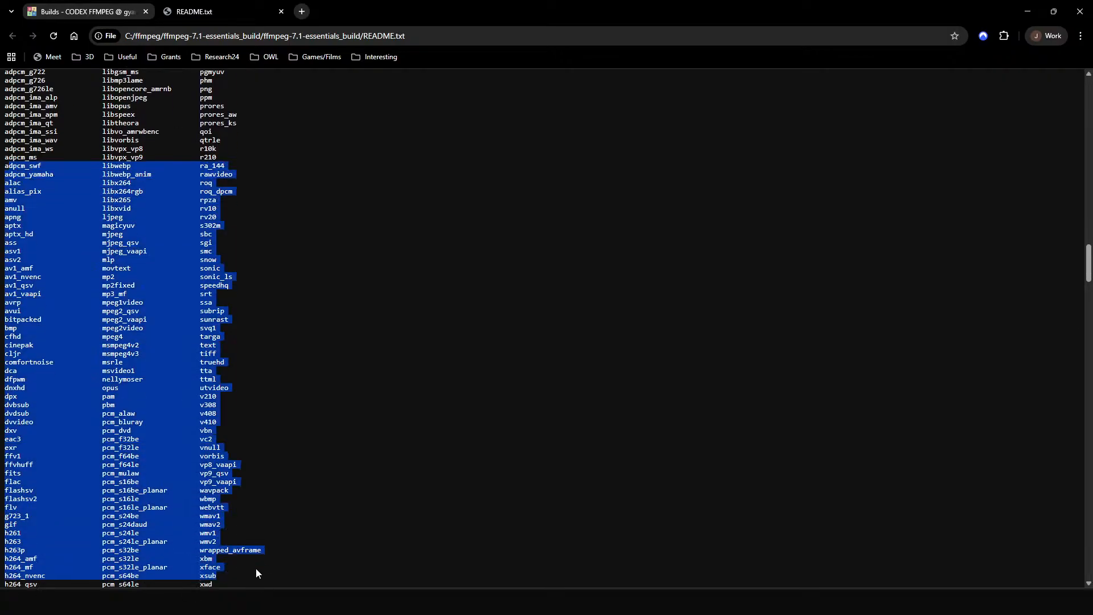
click(149, 394)
scroll(148, 395, down, 7)
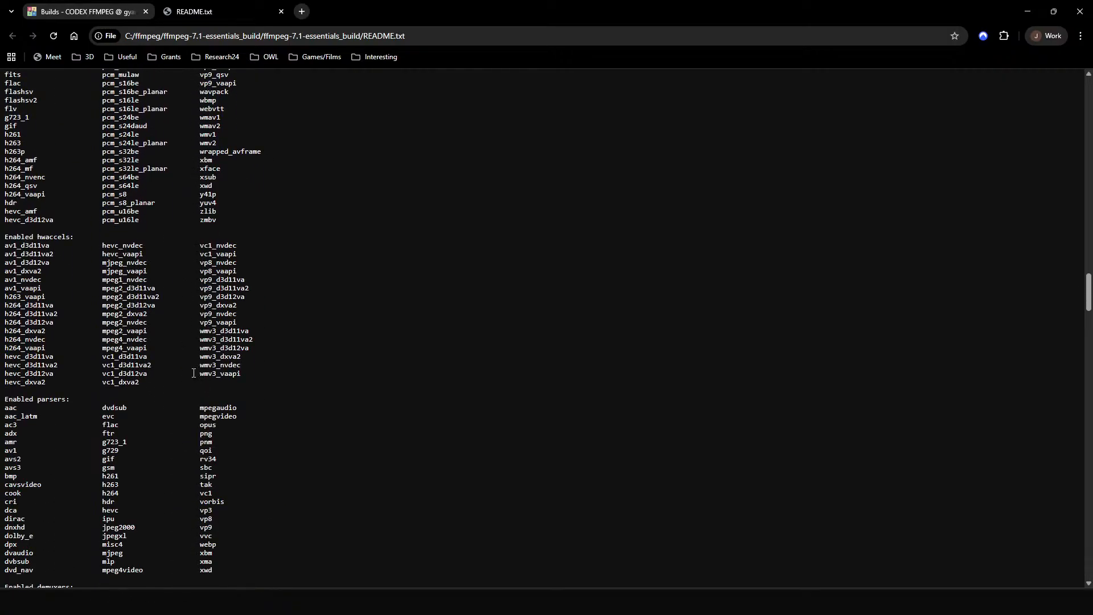
scroll(149, 365, down, 4)
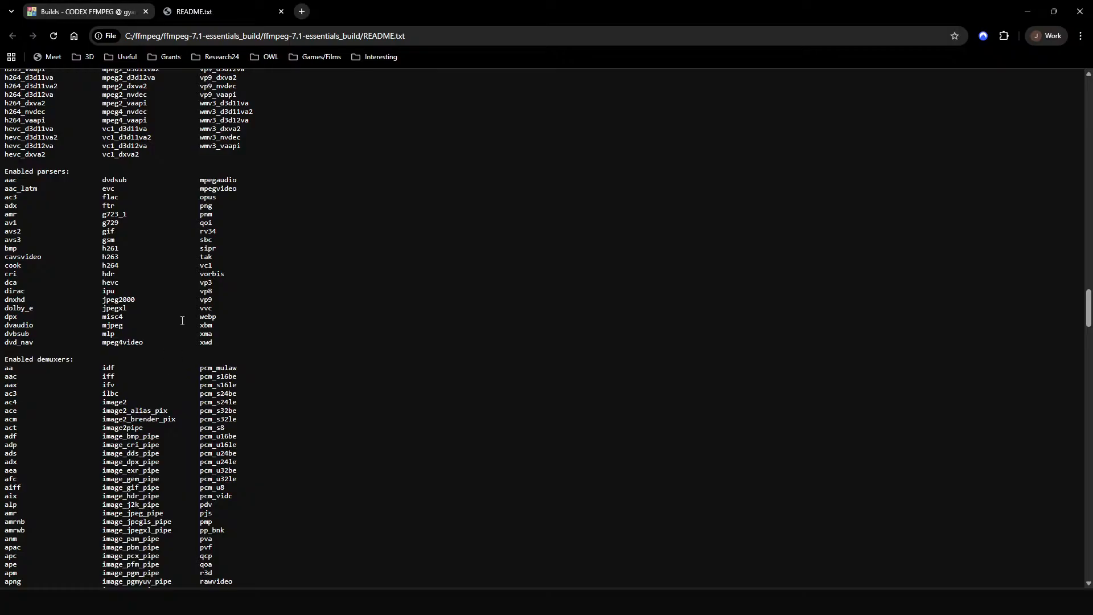
Step: Search the README for "effect" from the Enabled demuxers section, and clear the search term
scroll(171, 336, down, 10)
scroll(172, 337, down, 6)
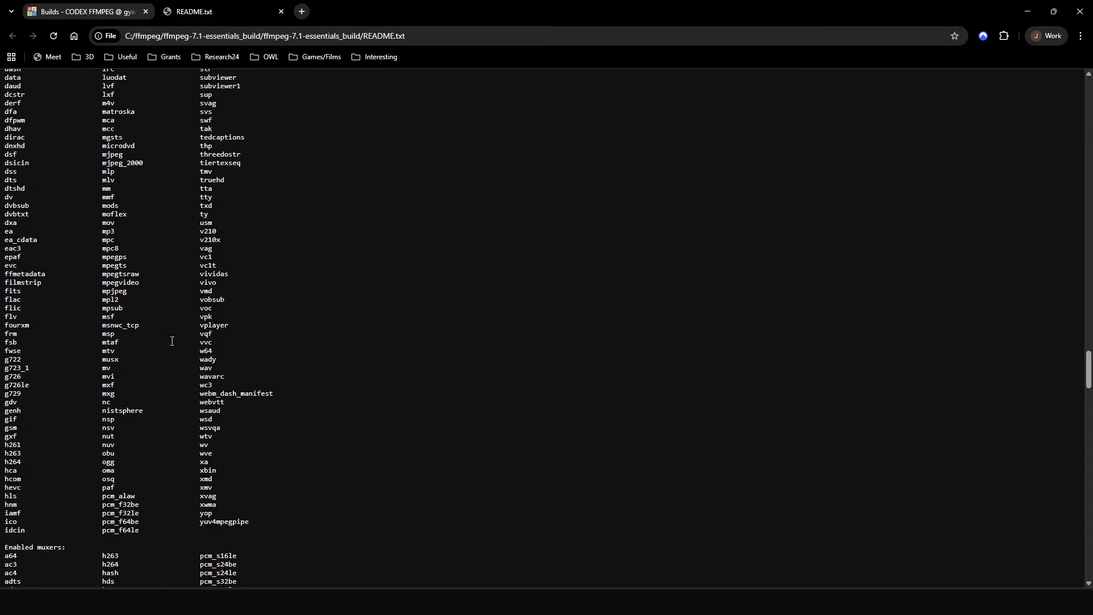
key(ctrl+f)
text(eeffe)
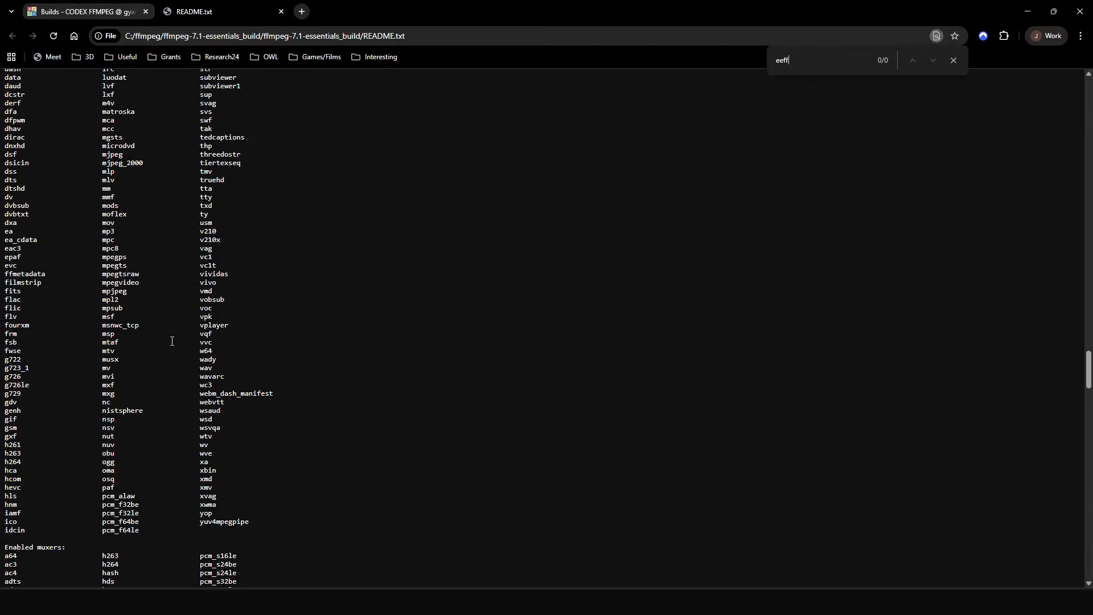
key(BackSpace)
key(BackSpace)
key(BackSpace)
key(BackSpace)
text(effect)
key(BackSpace)
key(BackSpace)
key(BackSpace)
key(BackSpace)
key(BackSpace)
key(BackSpace)
Step: Examine the README's enabled muxers, protocols, filters, bsfs and external library versions down to the end of the file
scroll(120, 517, down, 11)
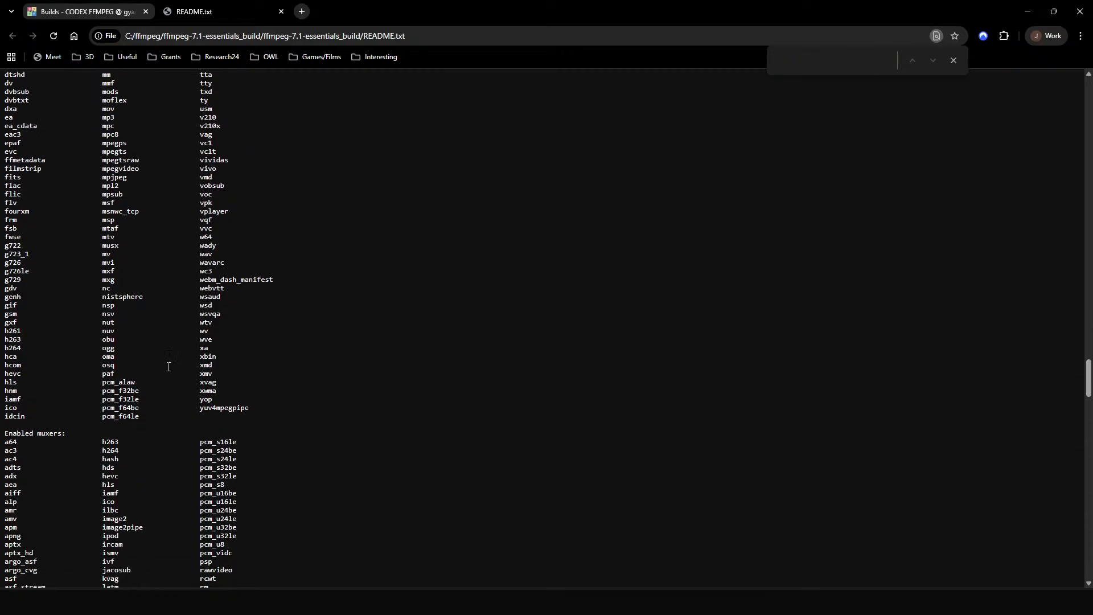
scroll(190, 349, down, 13)
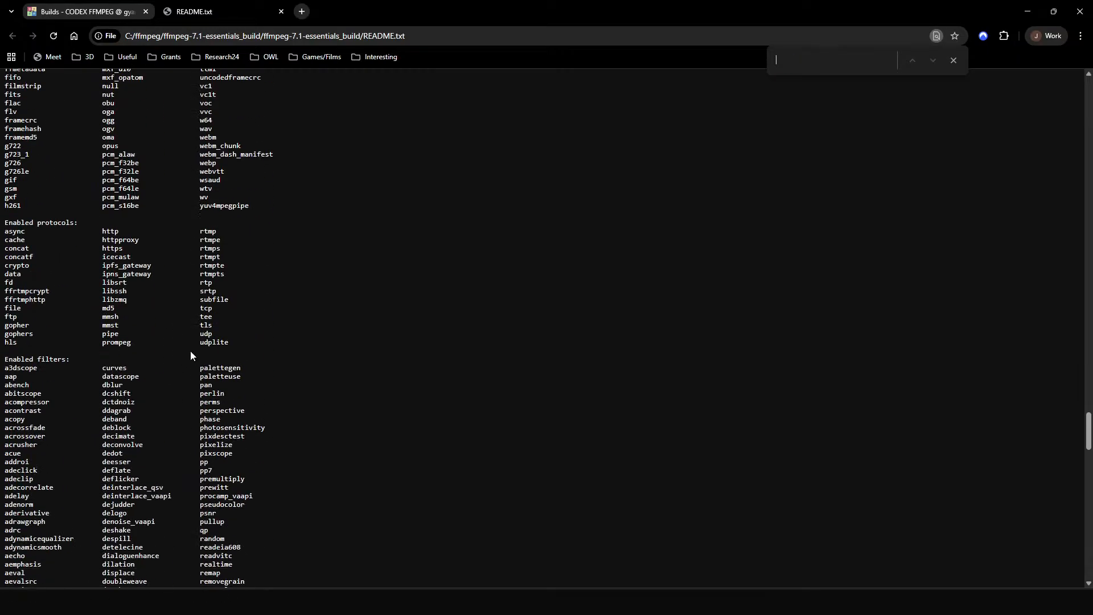
scroll(198, 348, down, 13)
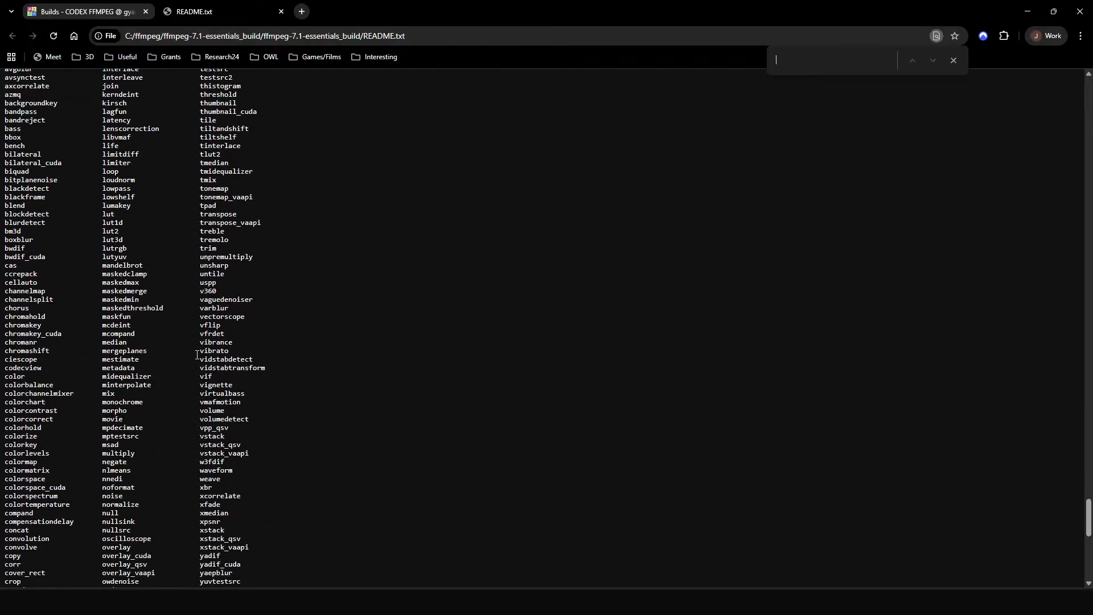
scroll(194, 380, down, 2)
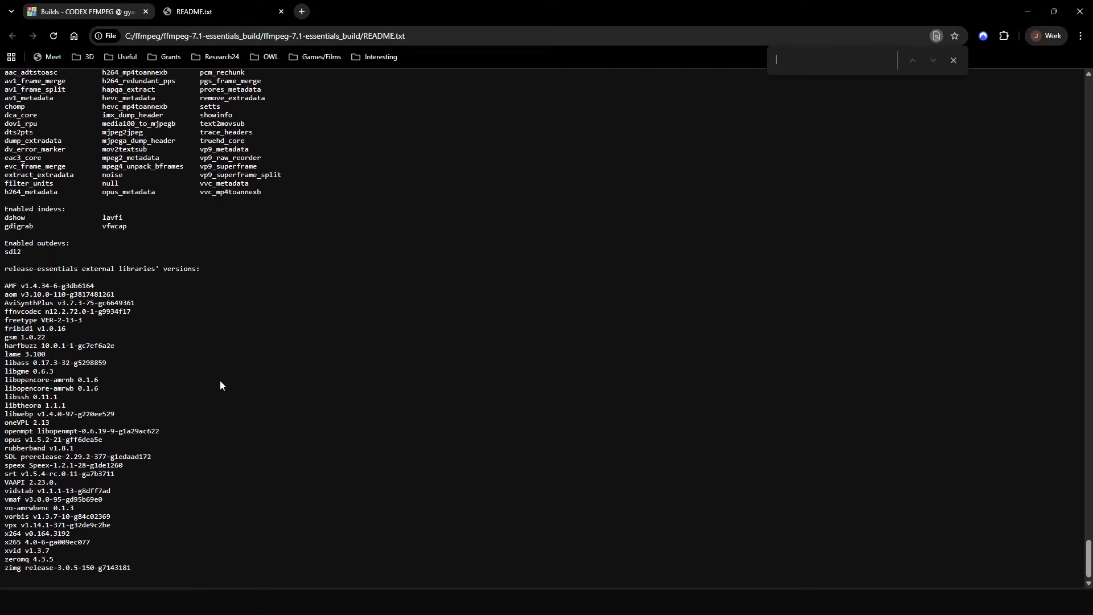
scroll(157, 381, up, 3)
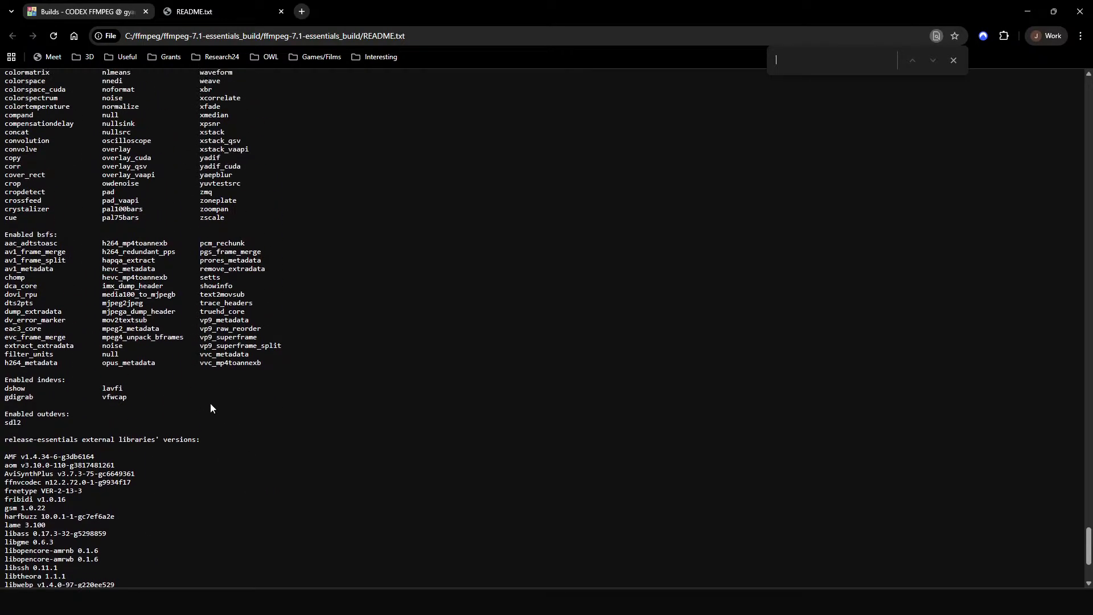
scroll(166, 393, up, 20)
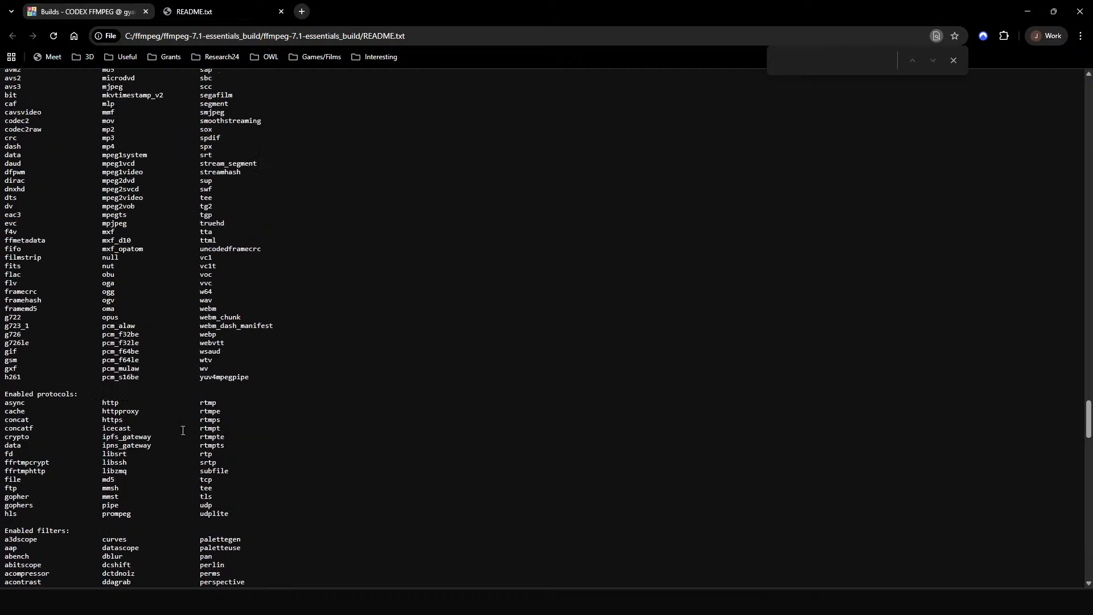
Step: Minimise the browser and move the ffmpeg-7.1-essentials_build folder window off the screen to uncover the Unreal Editor
click(1028, 11)
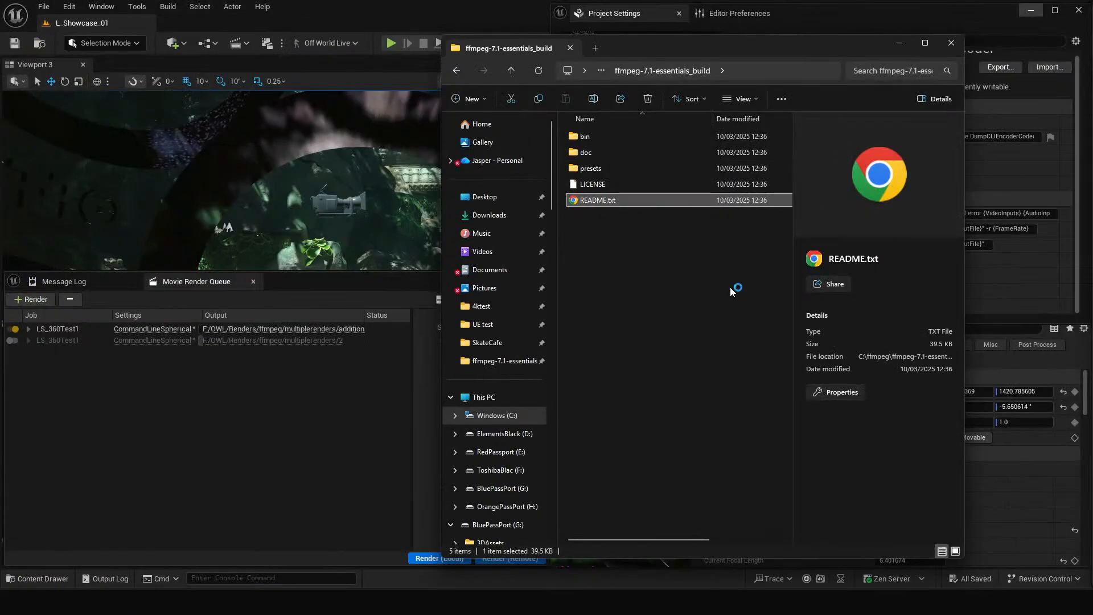
click(655, 296)
drag(662, 52, 1092, 106)
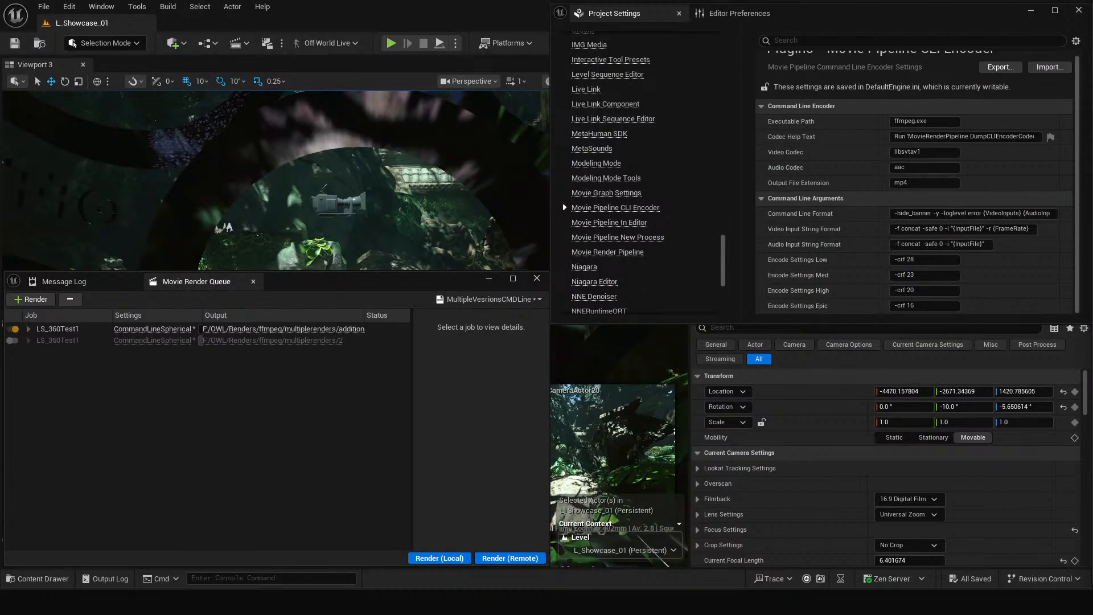
Step: Bring the F:\OWL\Renders\ffmpeg folder window into view, open 4ktest\exrs and look through the LS_360Test1 EXR sequence
drag(1092, 45, 640, 44)
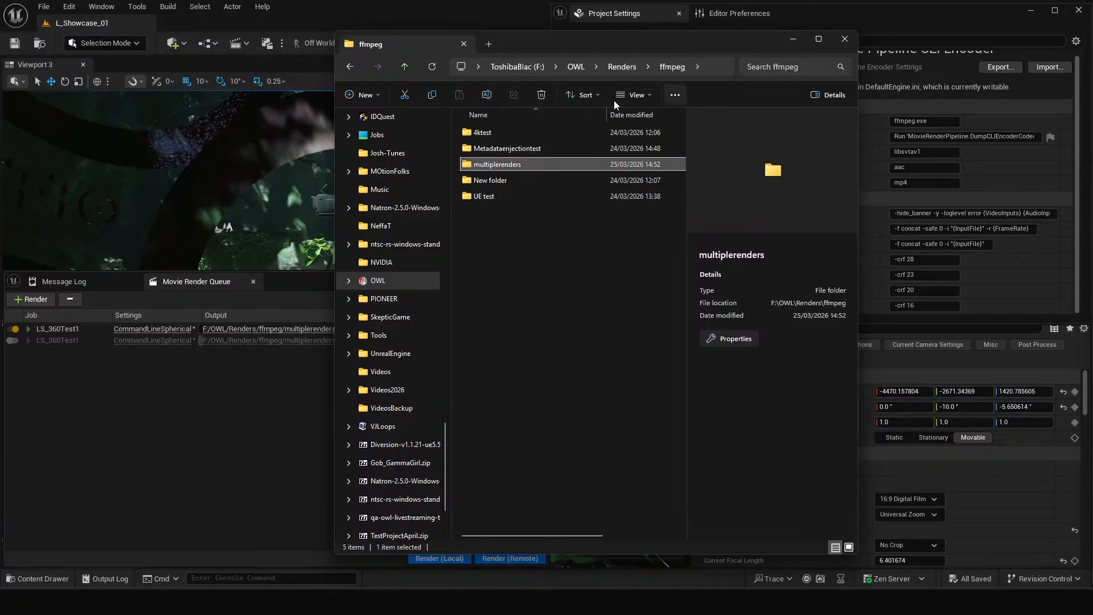
click(482, 136)
double_click(482, 134)
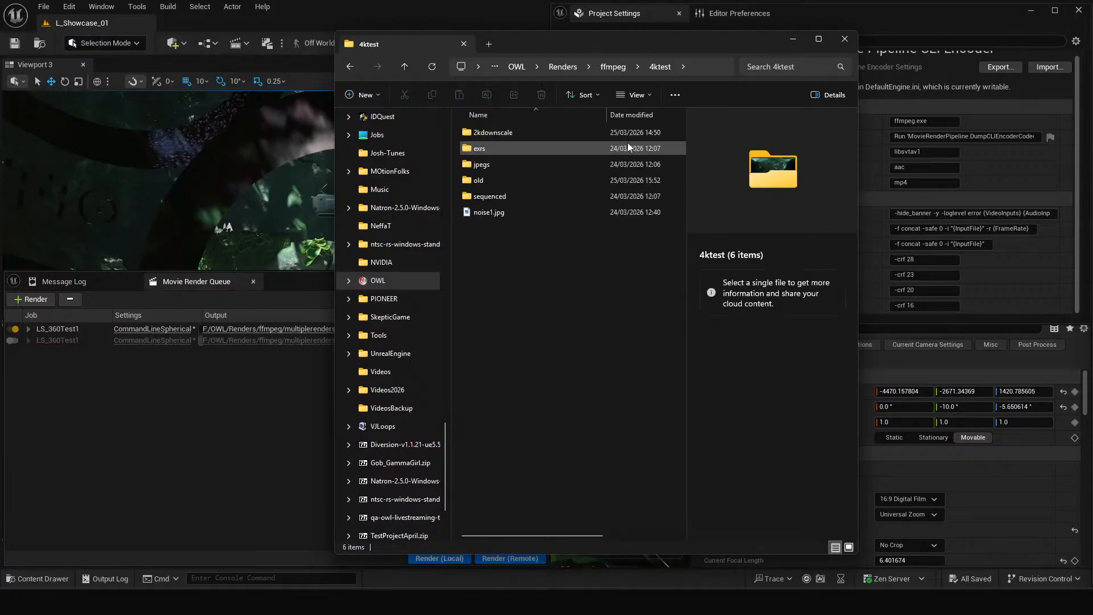
double_click(491, 147)
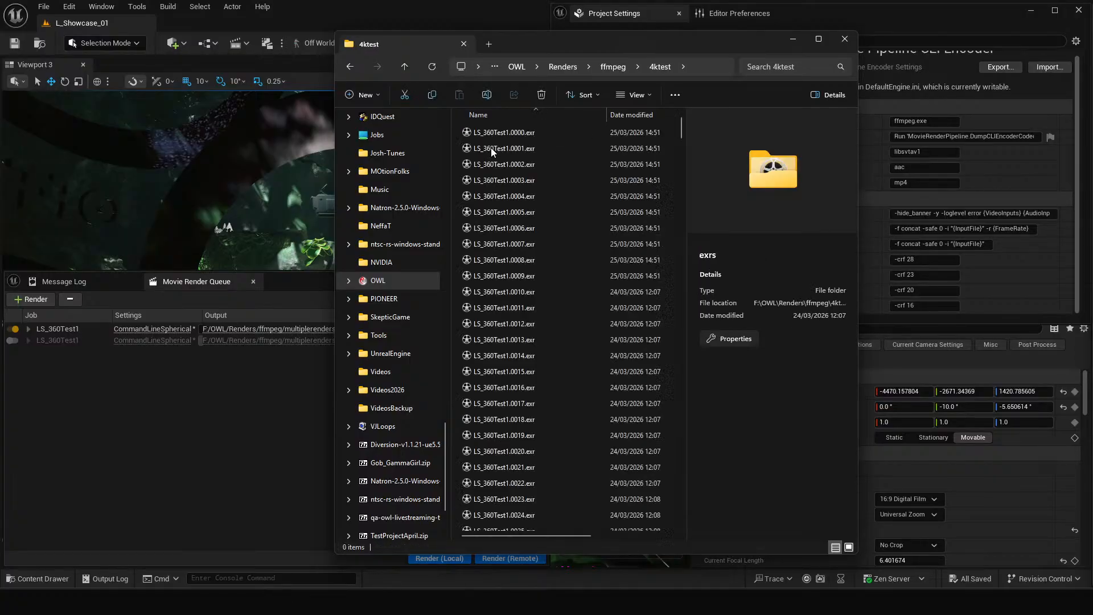
scroll(522, 154, down, 15)
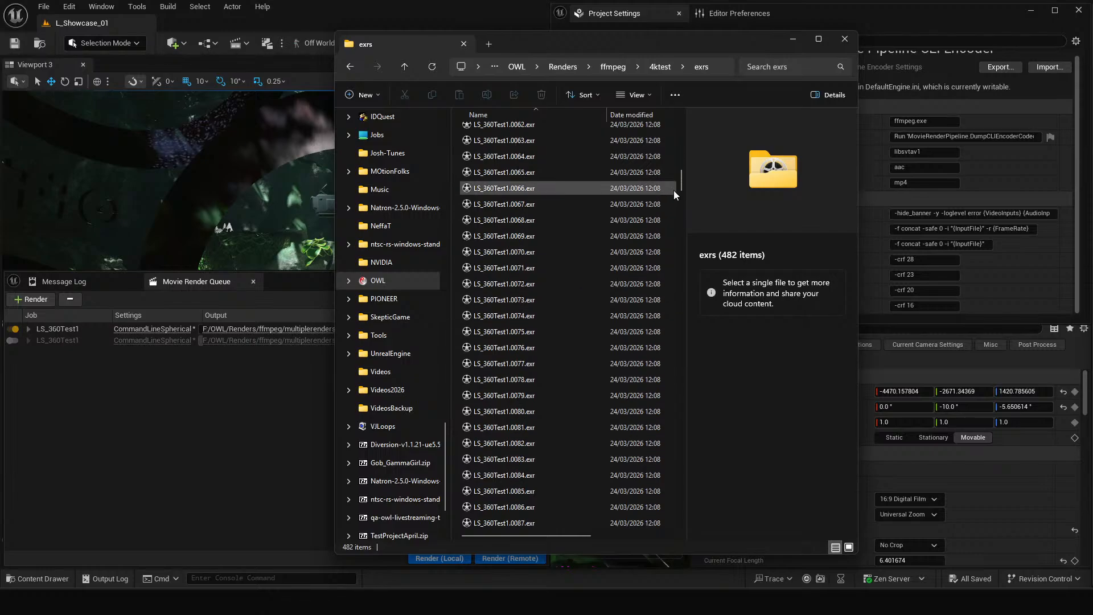
drag(682, 179, 699, 107)
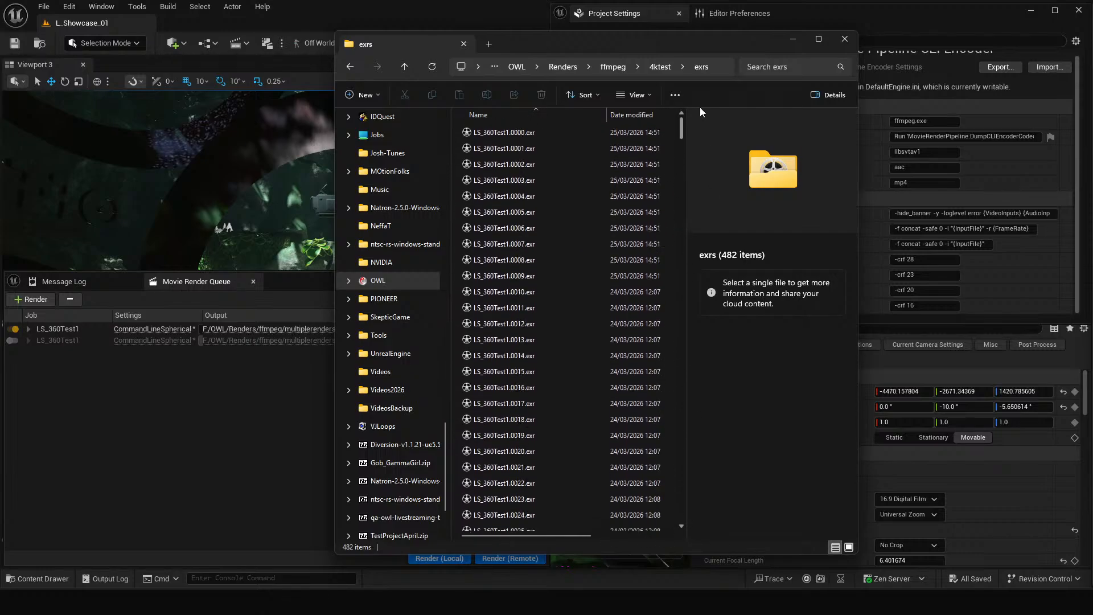
Step: Open a command prompt in the exrs folder using cmd
click(720, 70)
text(cmd)
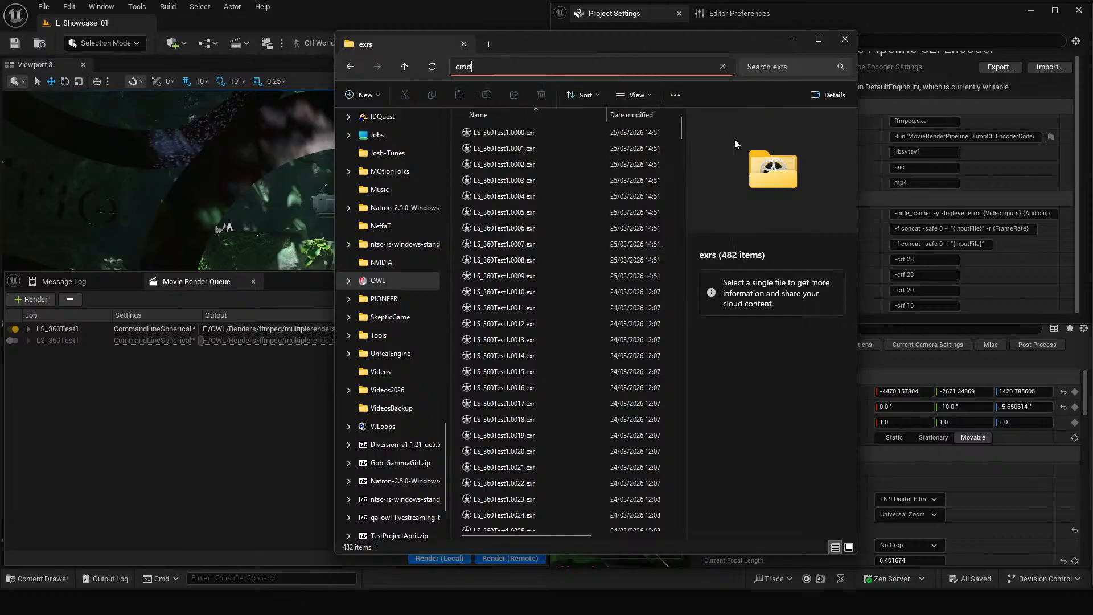
key(Return)
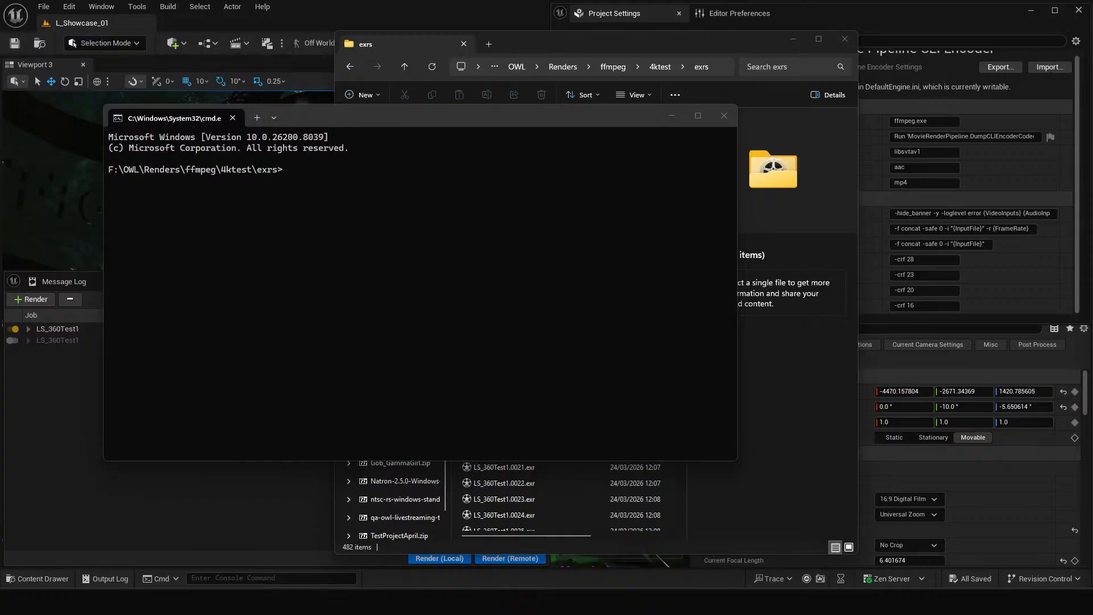
Step: Bring the ffmpegMetaQuestSxS.txt notes onto the screen and locate the SIMPLE EQUI command and its output path
drag(1092, 85, 860, 41)
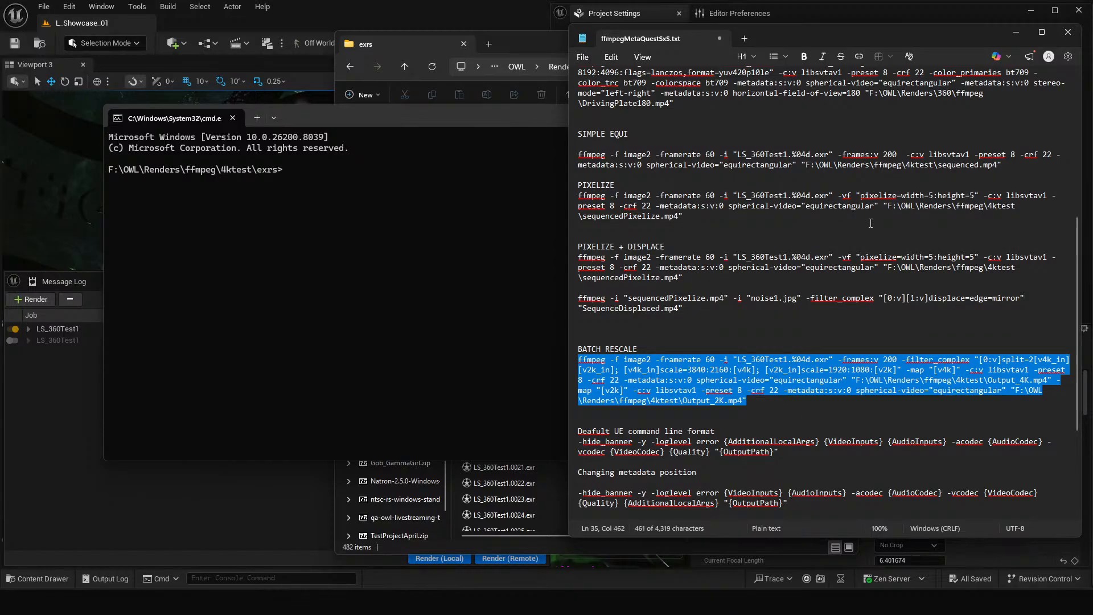
scroll(657, 215, up, 1)
click(706, 186)
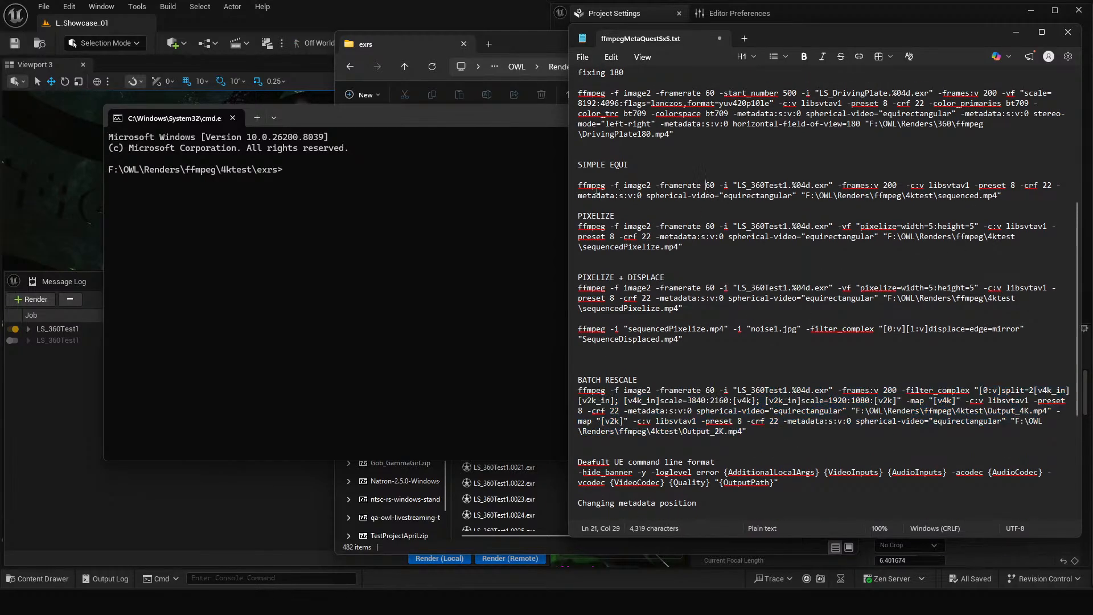
drag(577, 186, 1002, 196)
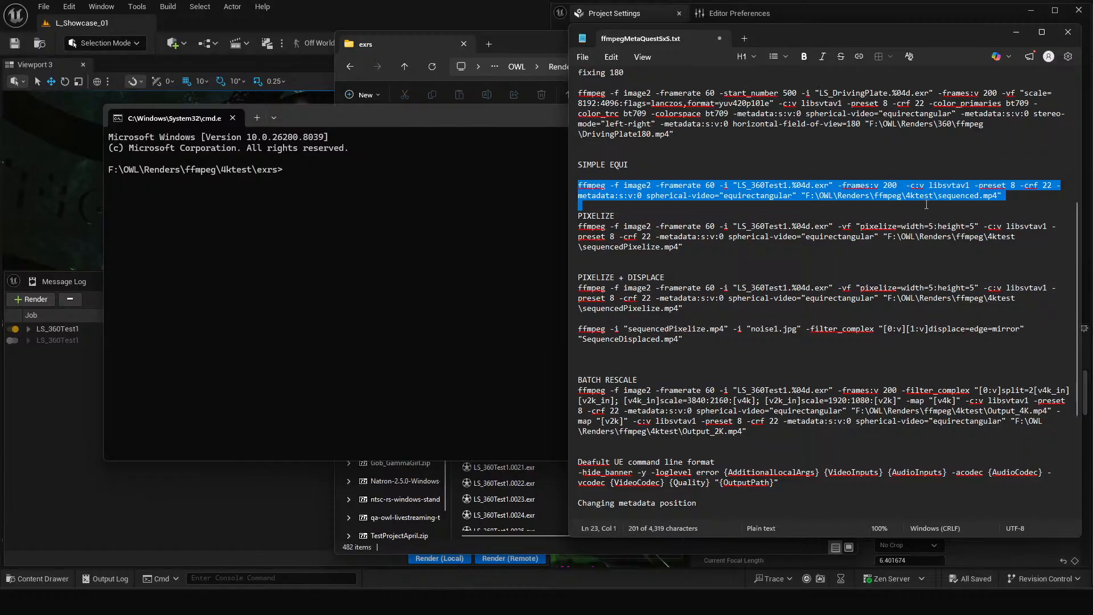
click(915, 235)
drag(838, 195, 787, 198)
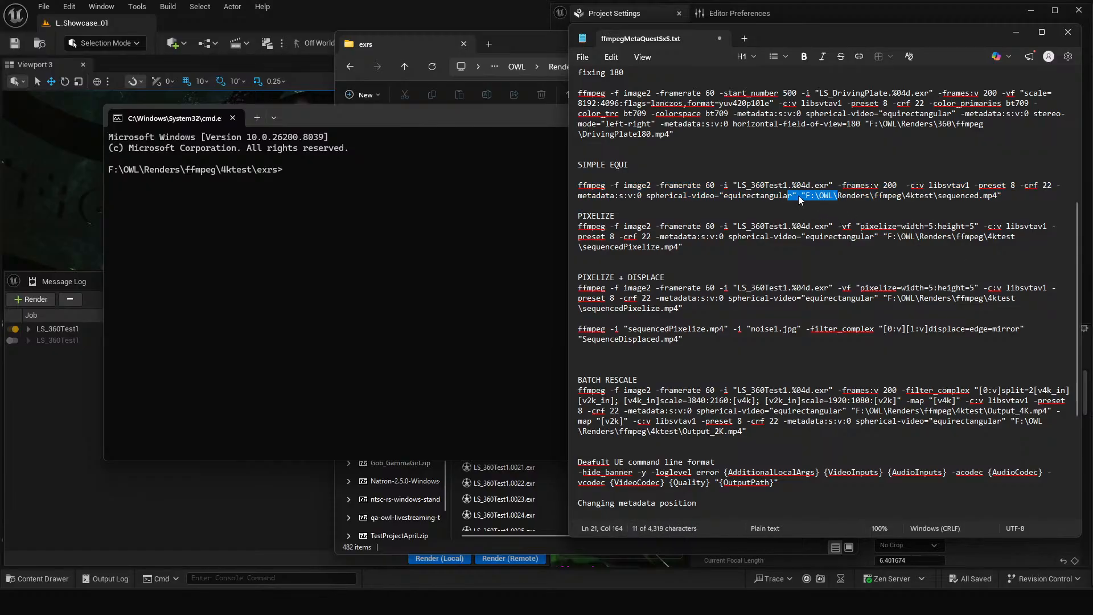
click(799, 196)
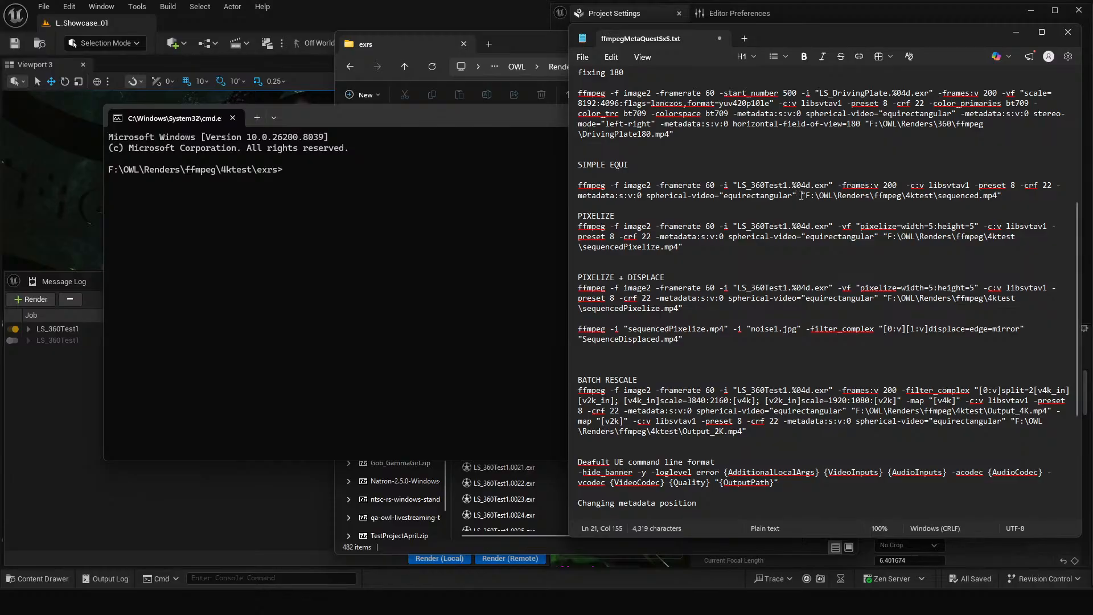
Step: Highlight the complete SIMPLE EQUI command from ffmpeg to sequenced.mp4 to review it beside the command prompt
click(1015, 197)
drag(1019, 196, 562, 189)
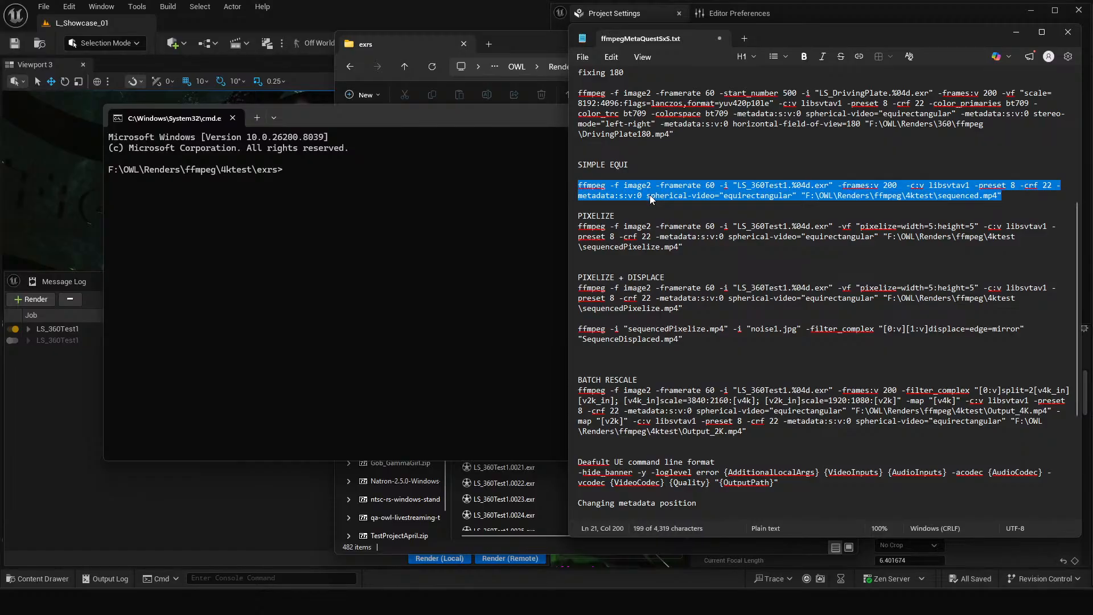
click(1018, 198)
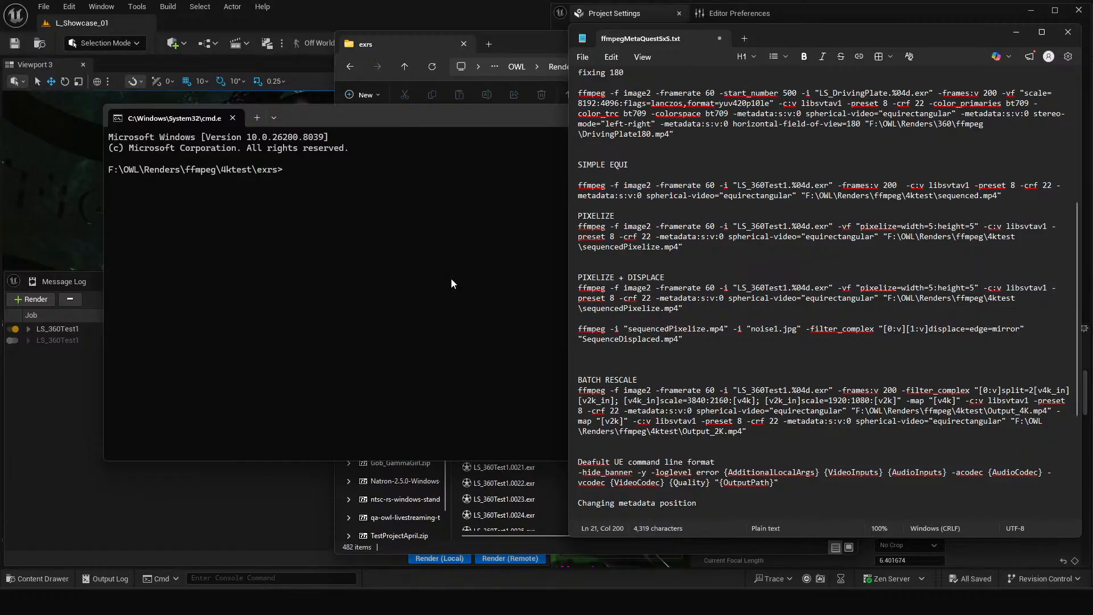
click(324, 181)
click(985, 207)
drag(1009, 195, 568, 189)
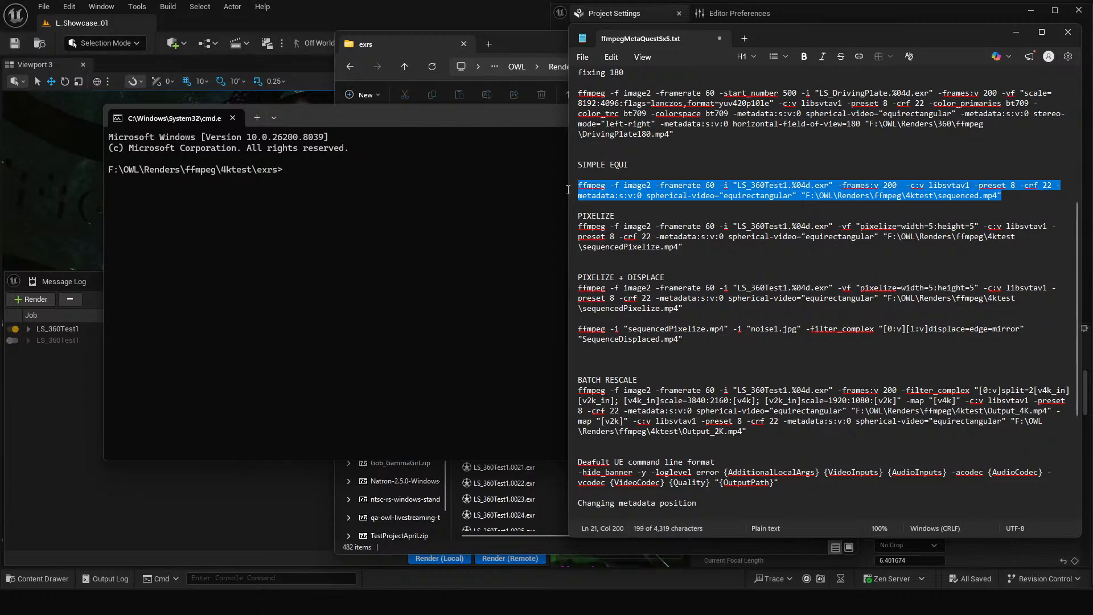
click(1021, 203)
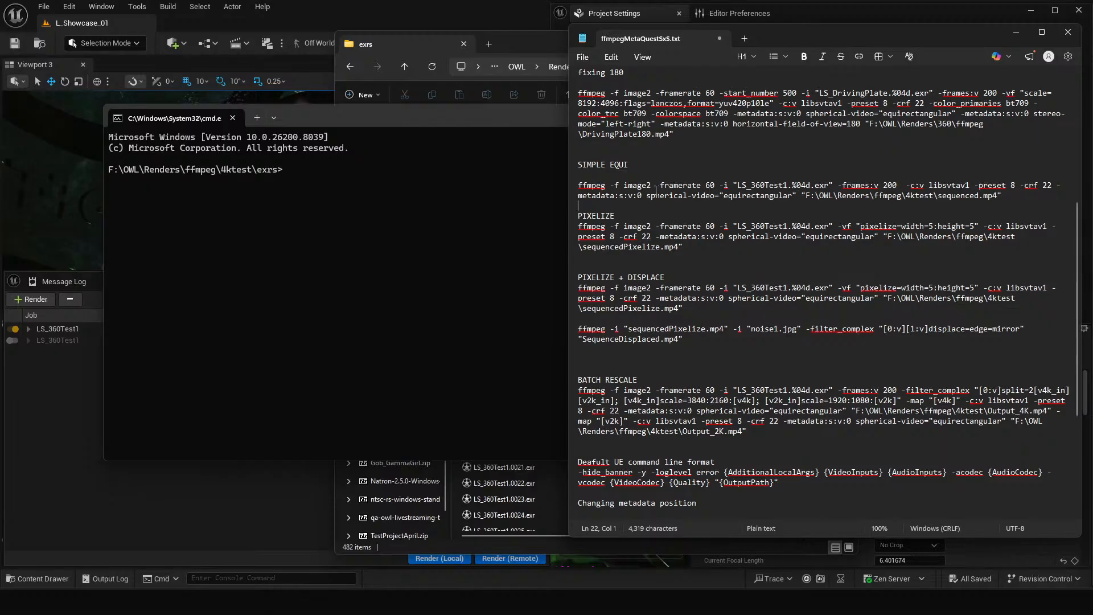
Step: Examine the SIMPLE EQUI command's input pattern "LS_360Test1.%04d.exr", the -frames:v 200 option and the libsvtav1 codec
drag(657, 185, 835, 187)
click(752, 190)
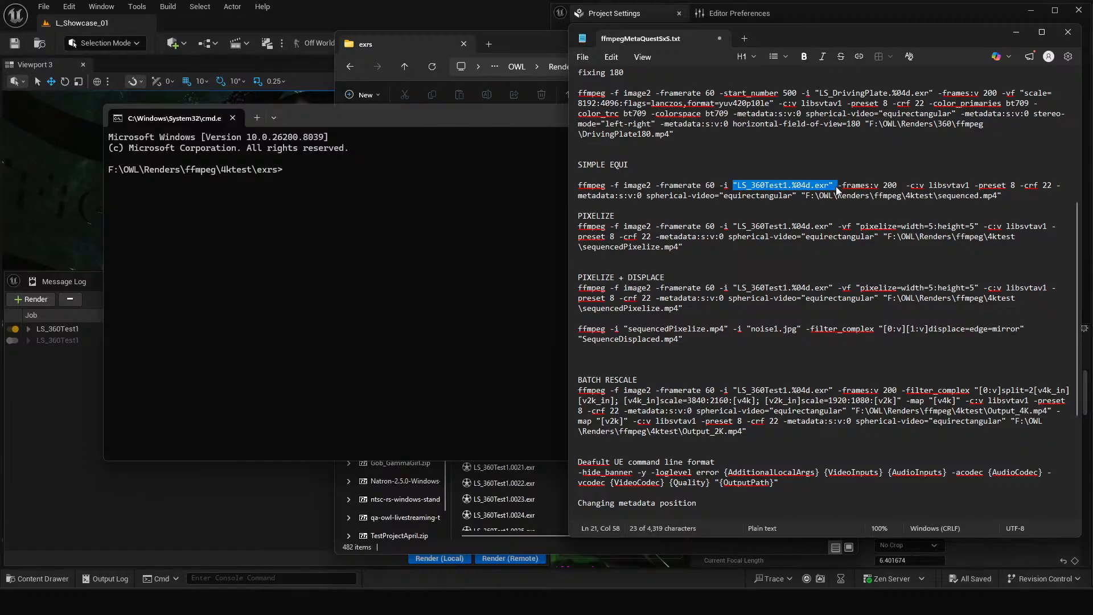
drag(838, 185, 899, 186)
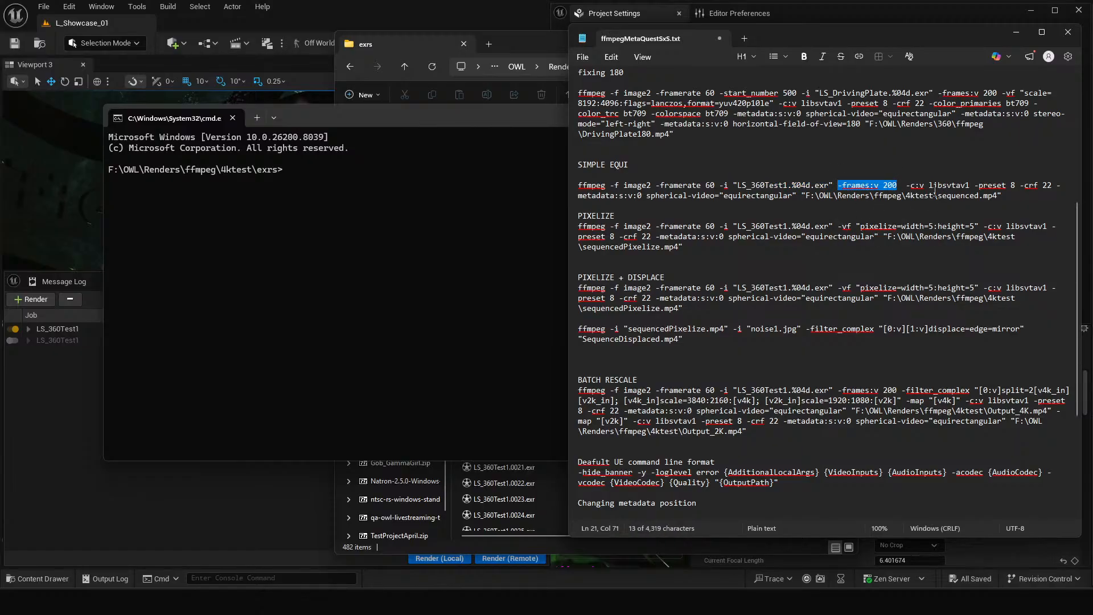
click(930, 186)
drag(971, 184, 930, 185)
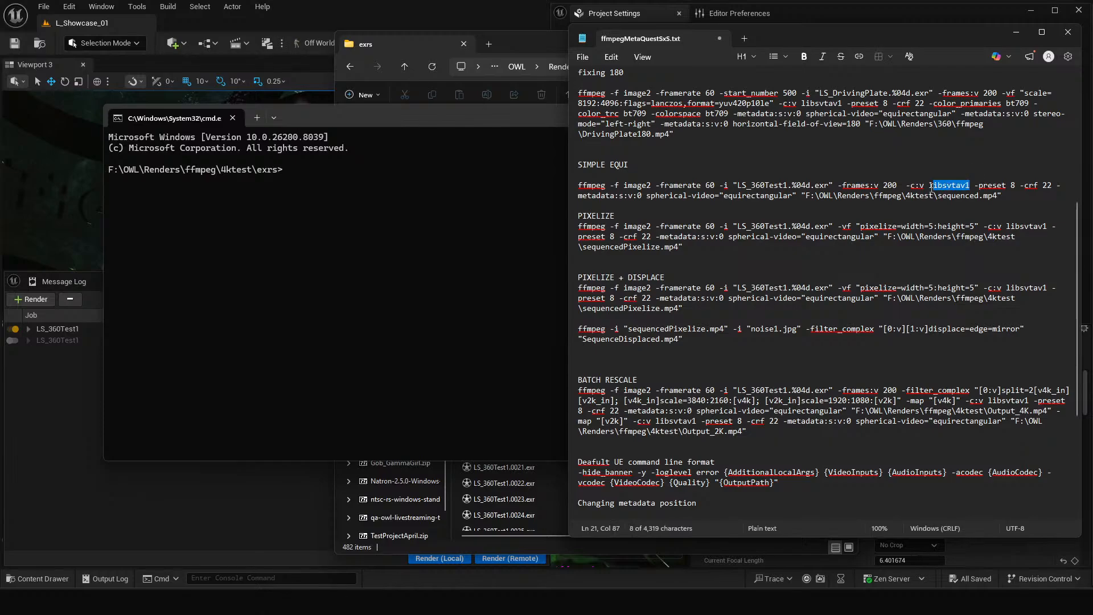
click(967, 185)
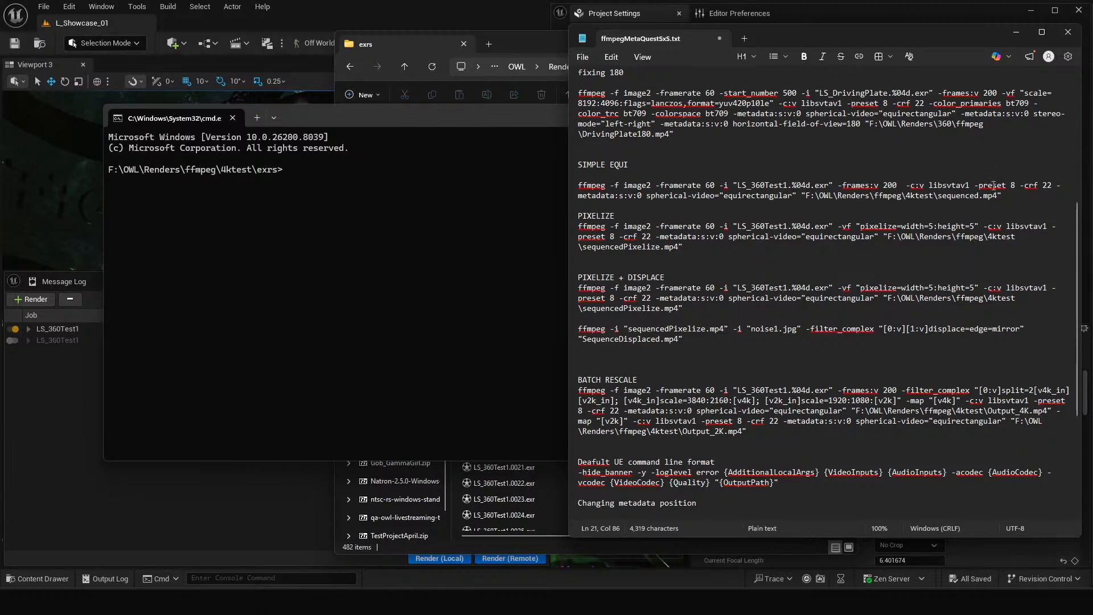
Step: Examine the command's -preset 8 -crf 22 quality options and its spherical-video="equirectangular" metadata
drag(975, 186, 1054, 185)
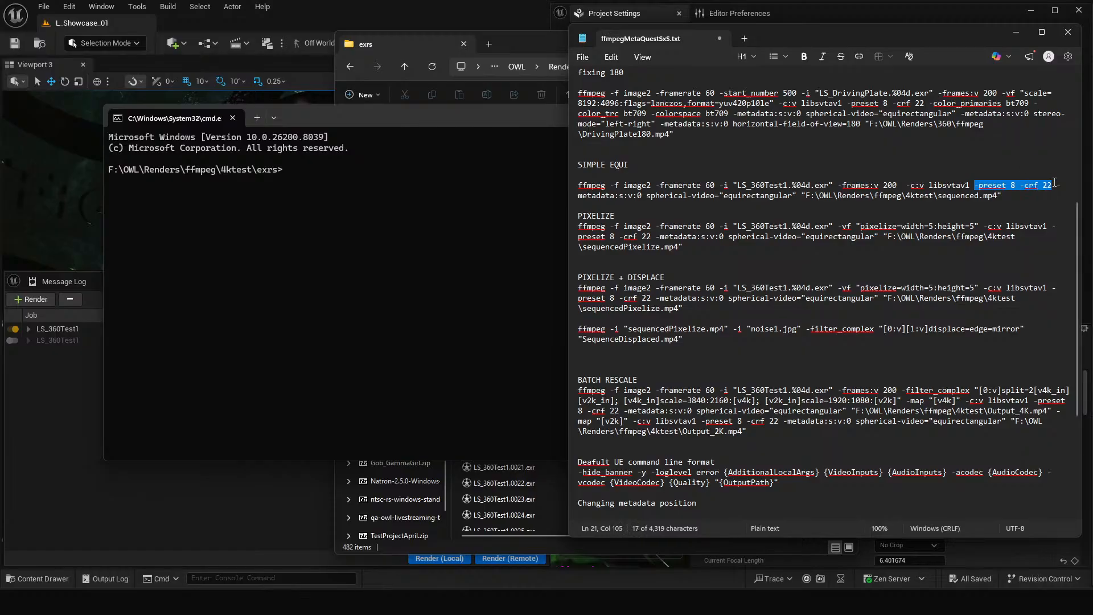
click(641, 196)
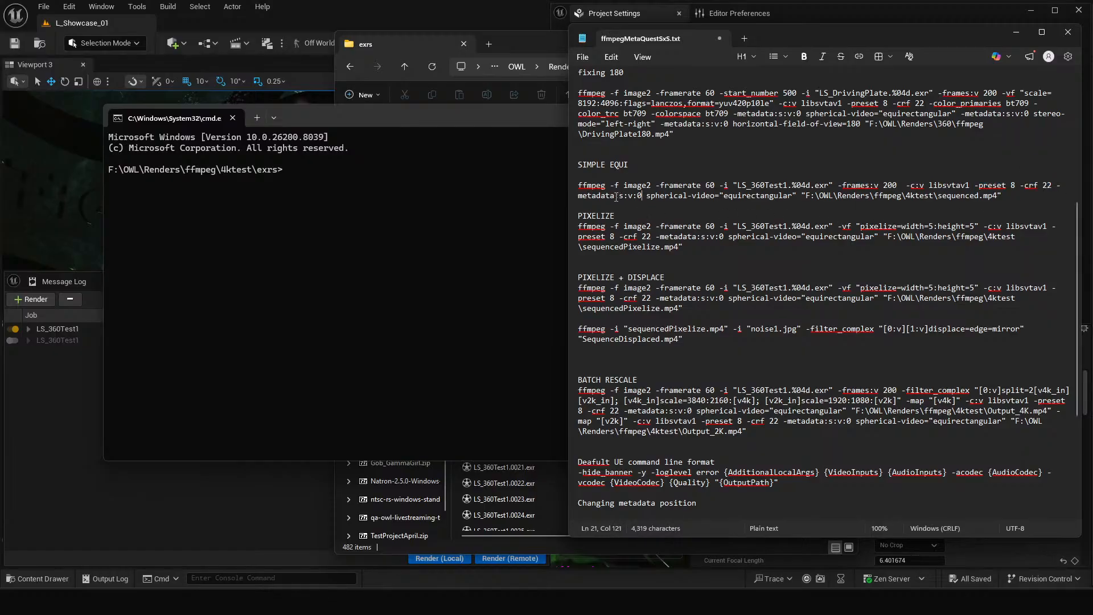
drag(579, 194, 798, 196)
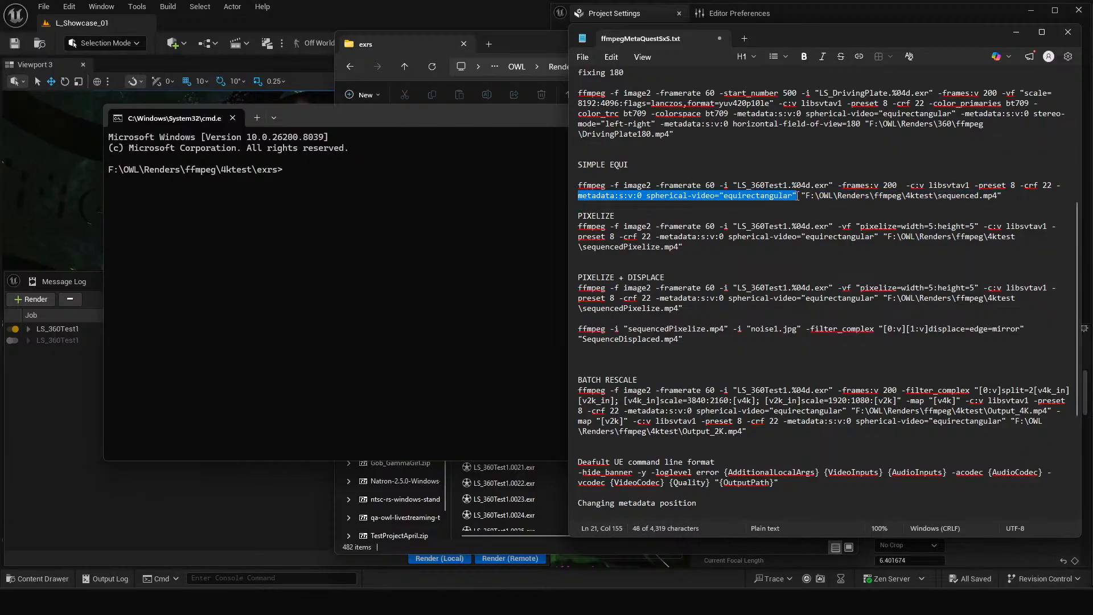
click(1002, 196)
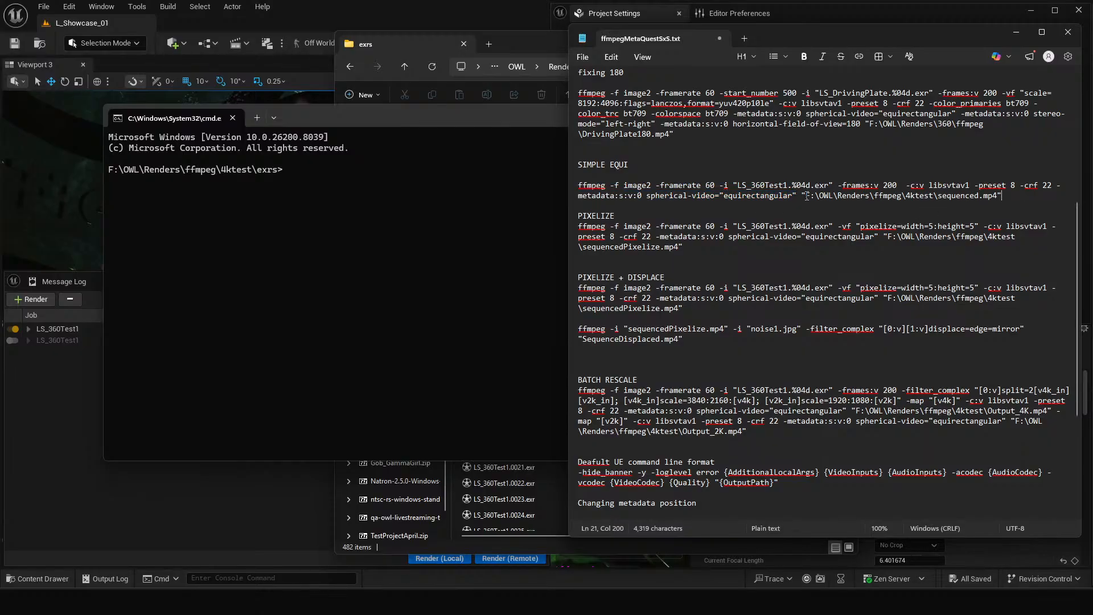
Step: Copy the whole SIMPLE EQUI ffmpeg command that outputs to F:\OWL\Renders\ffmpeg\4ktest\sequenced.mp4
drag(806, 195, 570, 188)
key(ctrl+c)
click(1015, 192)
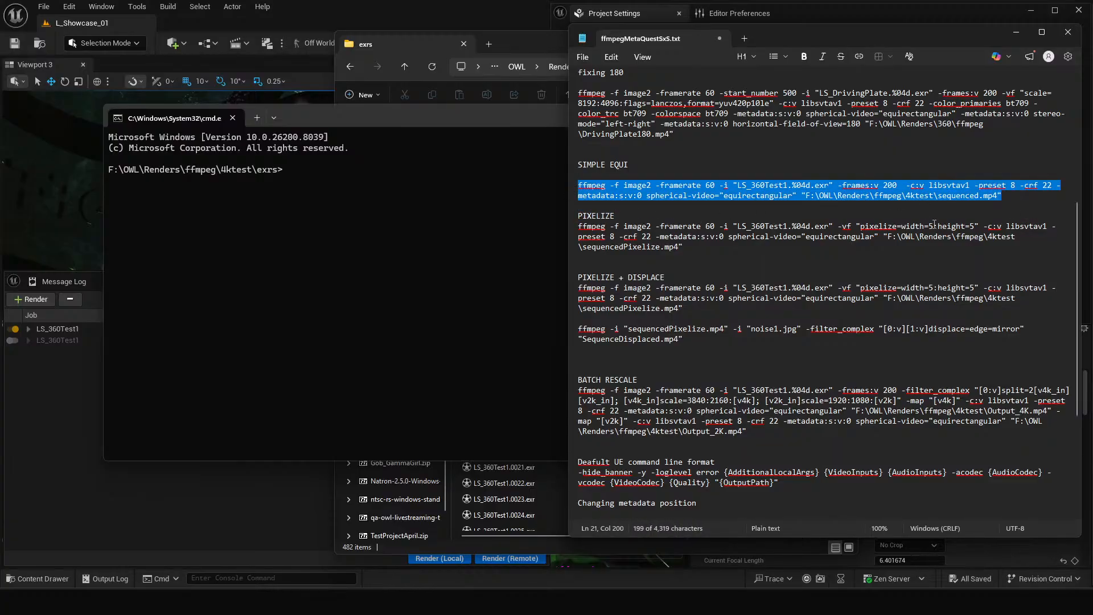
Step: Run the copied SIMPLE EQUI ffmpeg command in the command prompt from the 4ktest\exrs folder
click(289, 172)
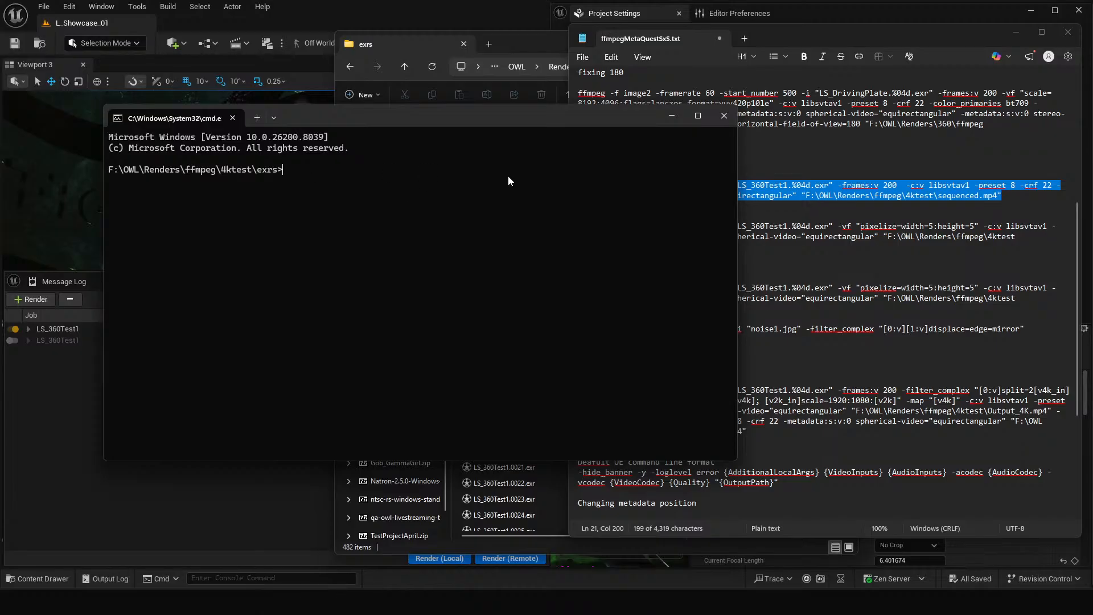
key(ctrl+v)
key(Return)
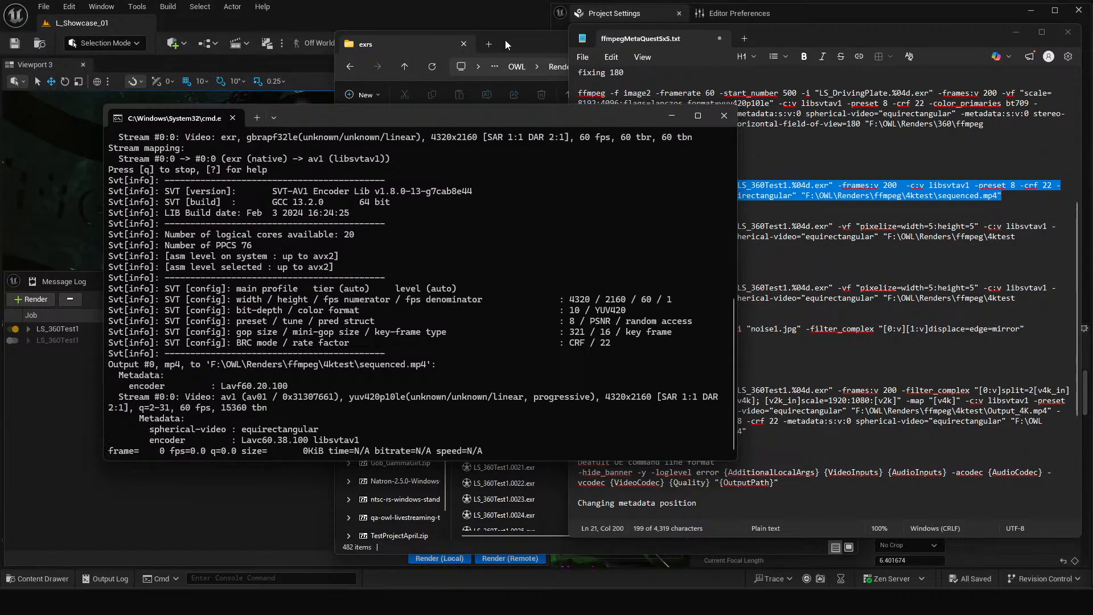
Step: Go up to the 4ktest folder in File Explorer, play sequenced.mp4 to check the encode, and close the player
drag(515, 46, 627, 17)
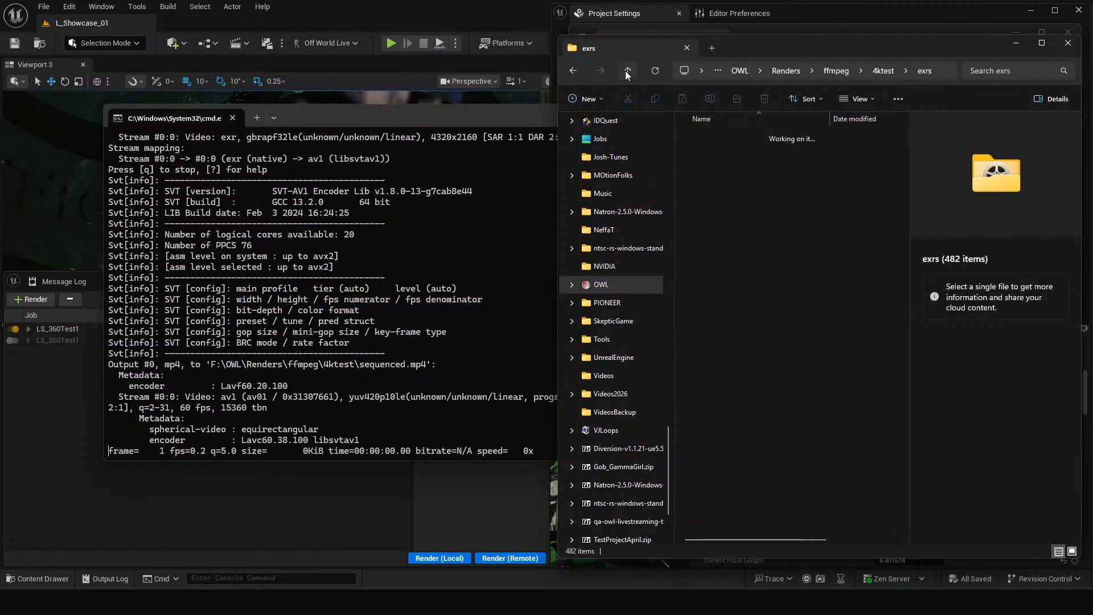
click(628, 70)
click(725, 264)
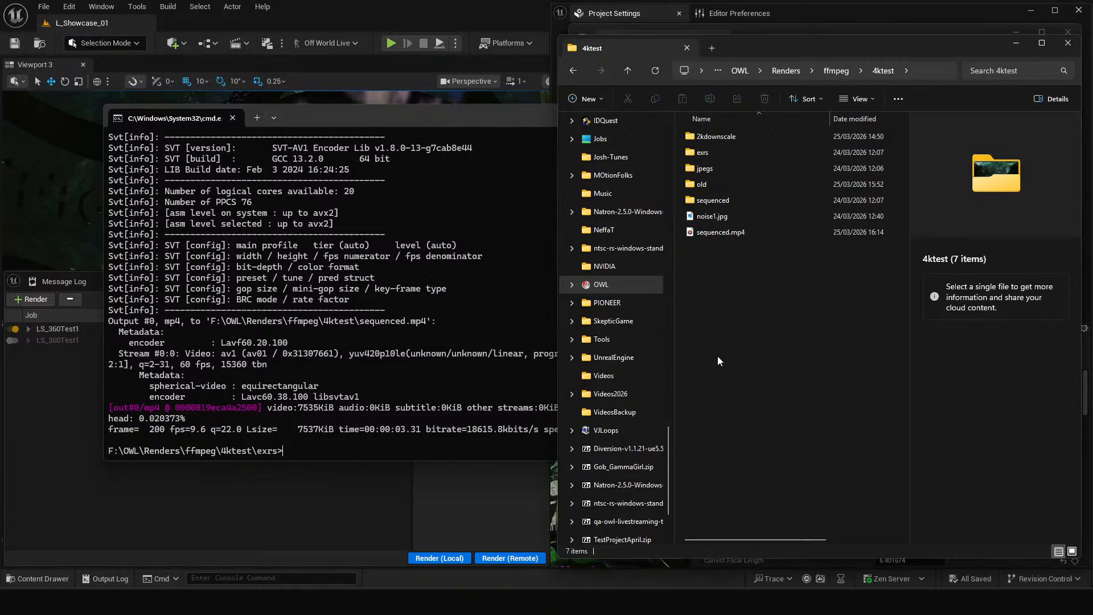
click(707, 231)
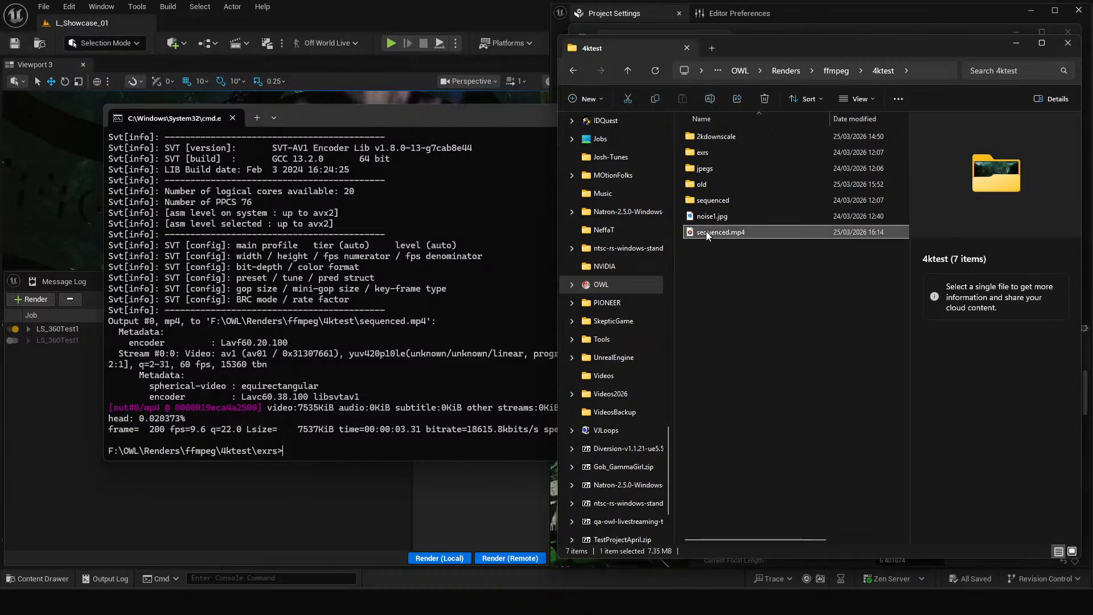
double_click(706, 231)
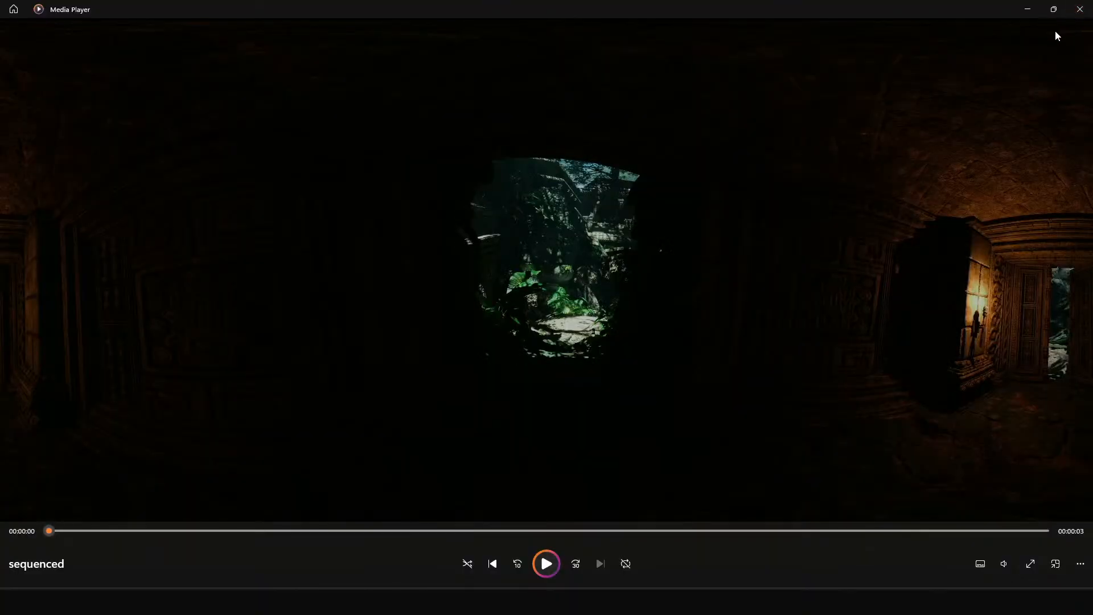
click(1080, 9)
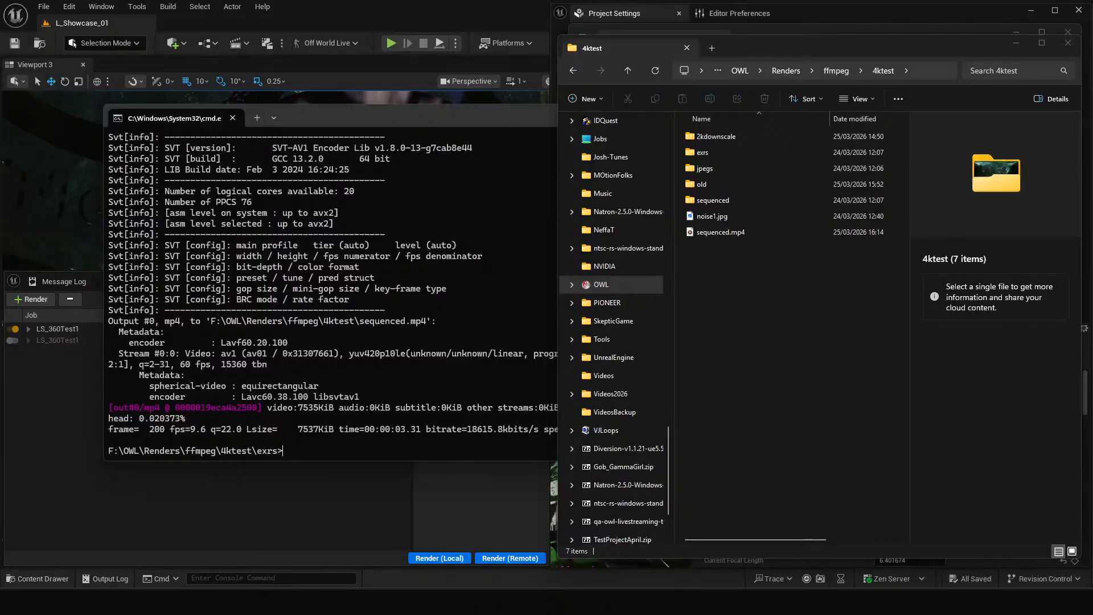
Step: Return to the ffmpegMetaQuestSxS.txt notes and copy the whole BATCH RESCALE ffmpeg command with the Output_4K.mp4 and Output_2K.mp4 outputs
key(alt+Tab)
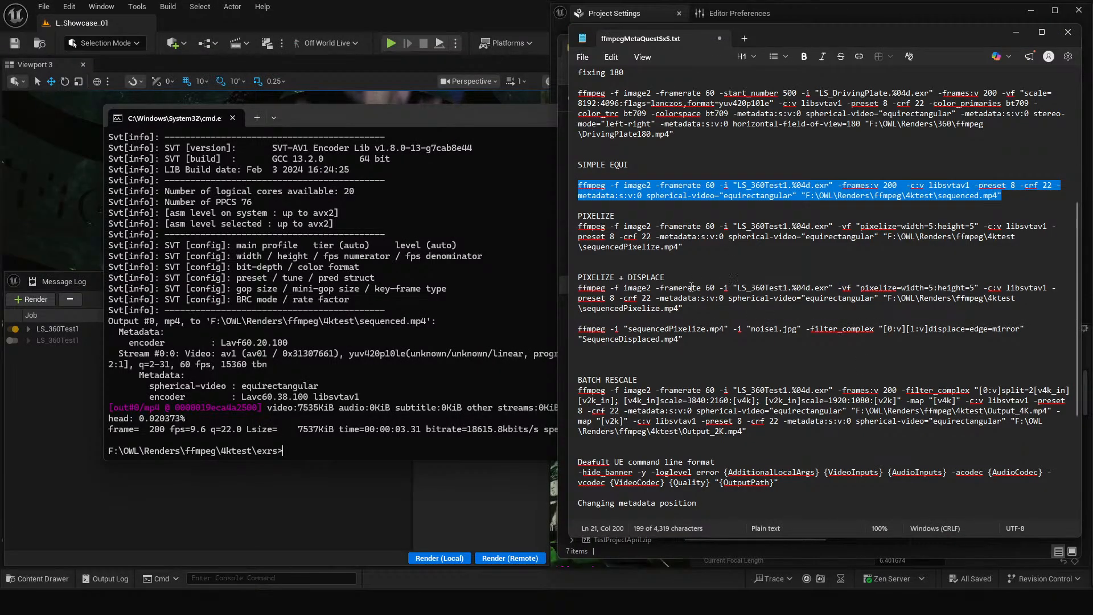
click(686, 248)
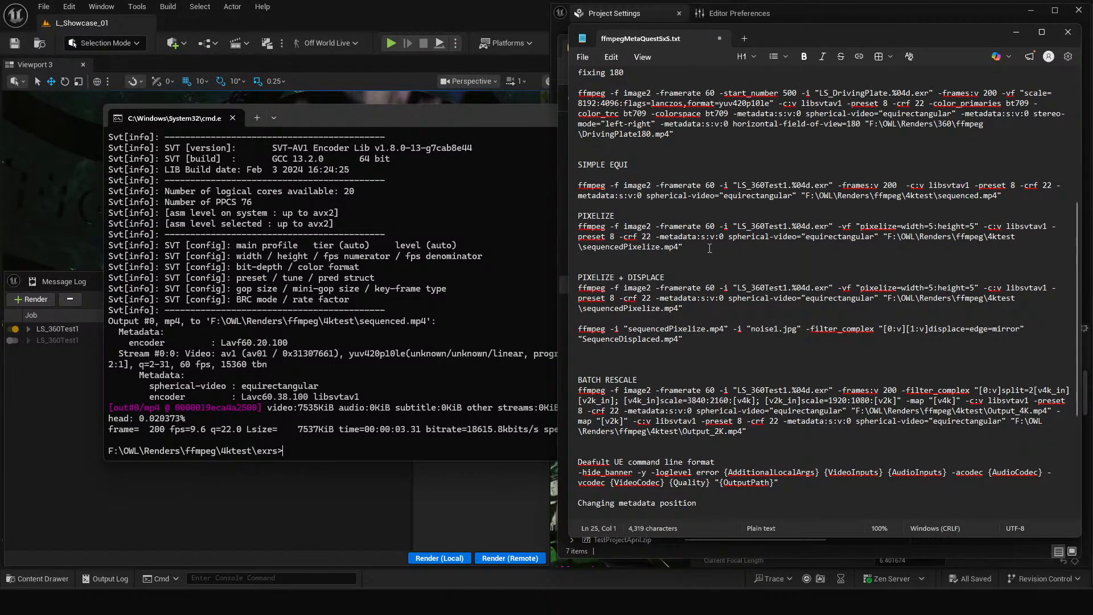
scroll(720, 343, down, 1)
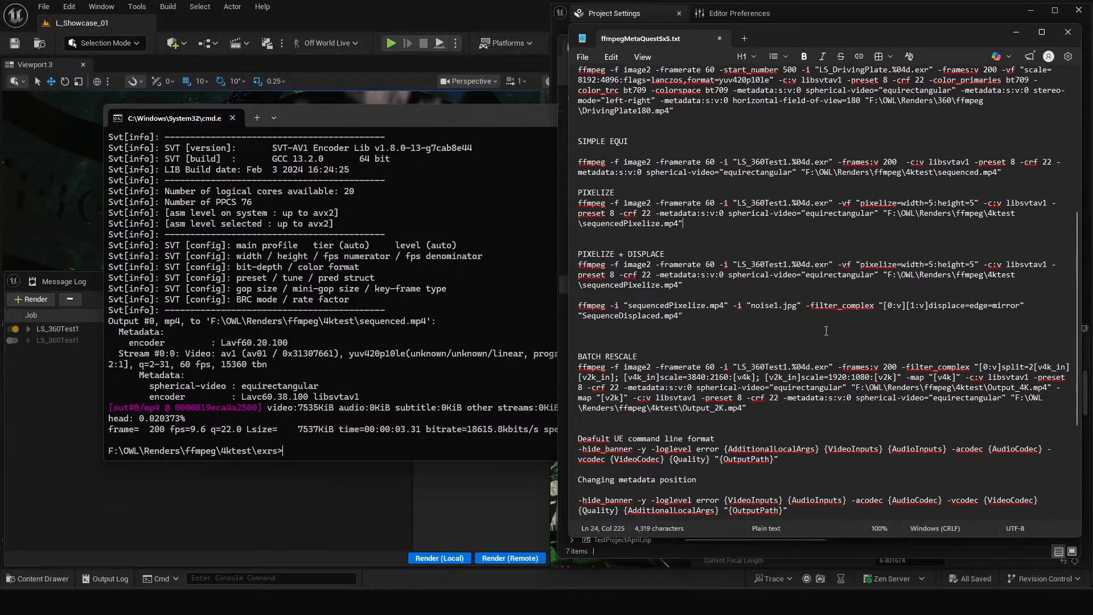
drag(748, 401, 578, 360)
key(ctrl+c)
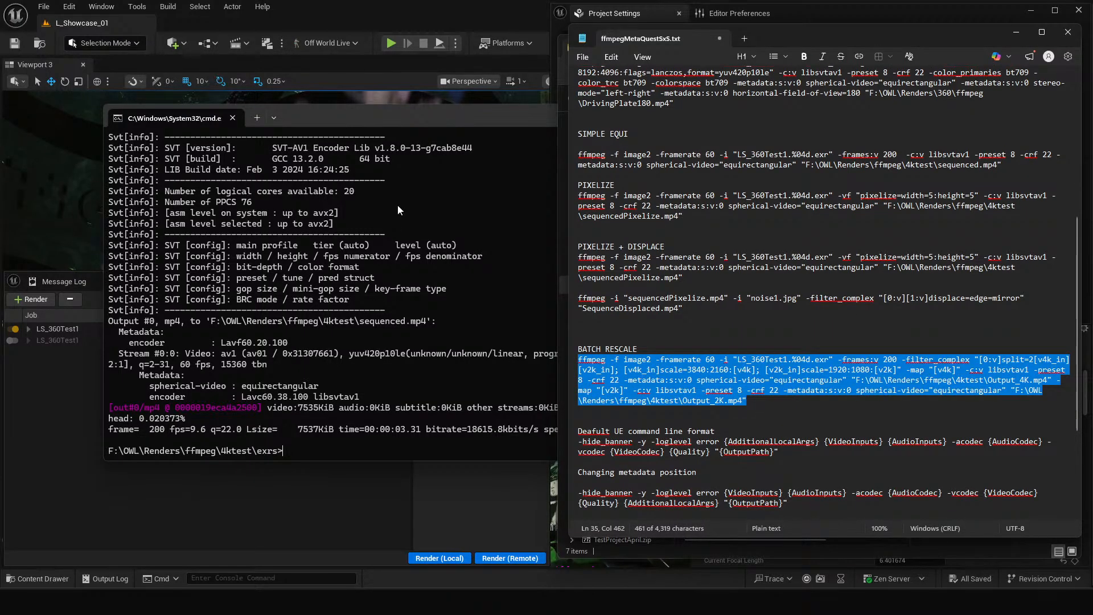
Step: Run the BATCH RESCALE command in the command prompt to encode the EXR sequence at 3840:2160 and 1920:1080
click(341, 448)
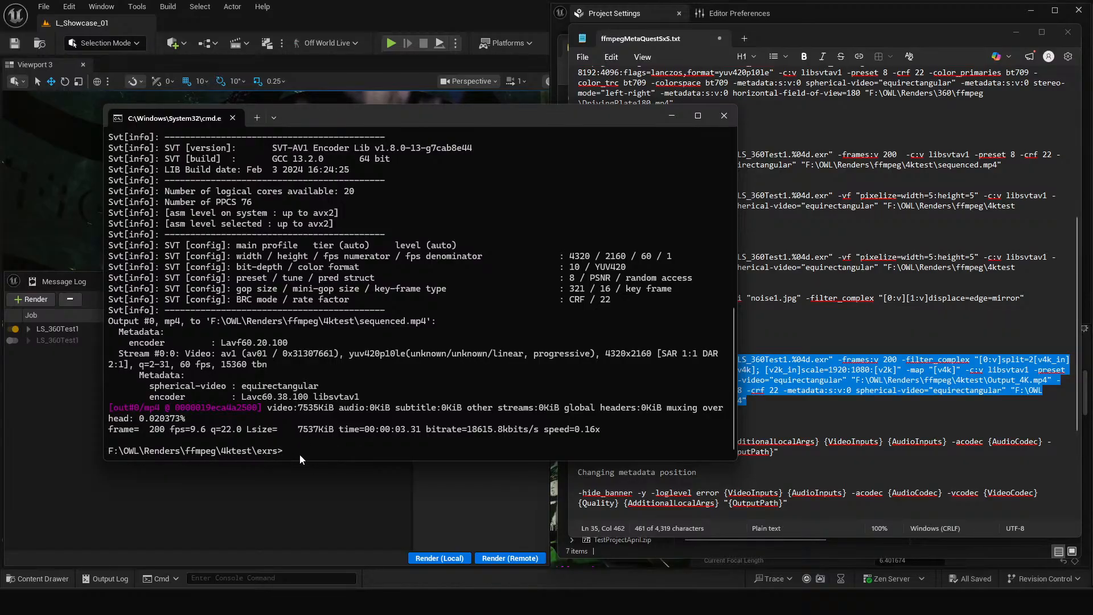
key(ctrl+v)
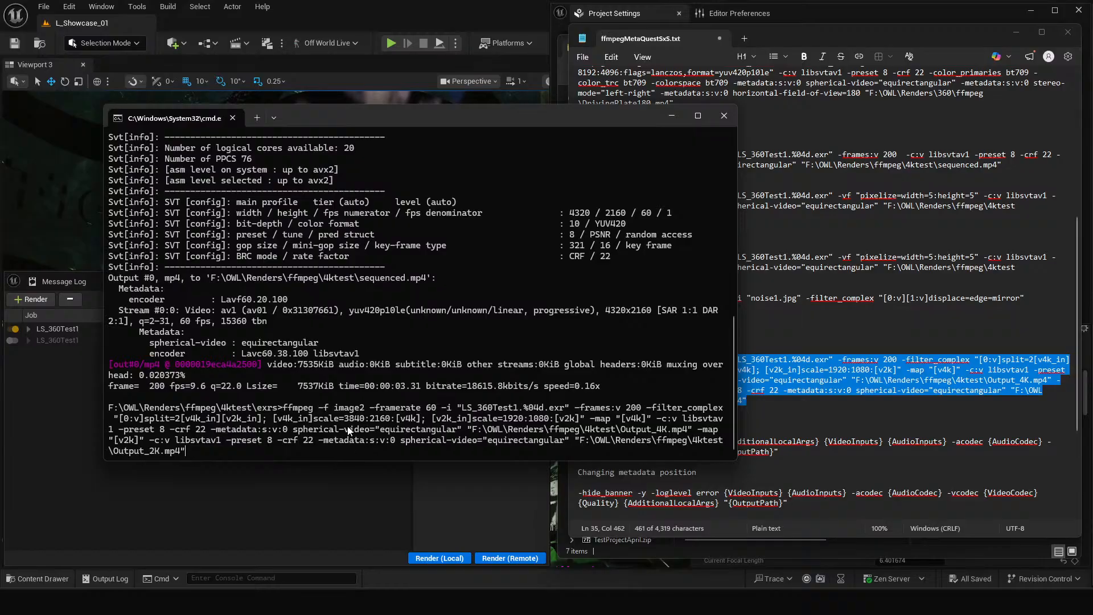
key(Return)
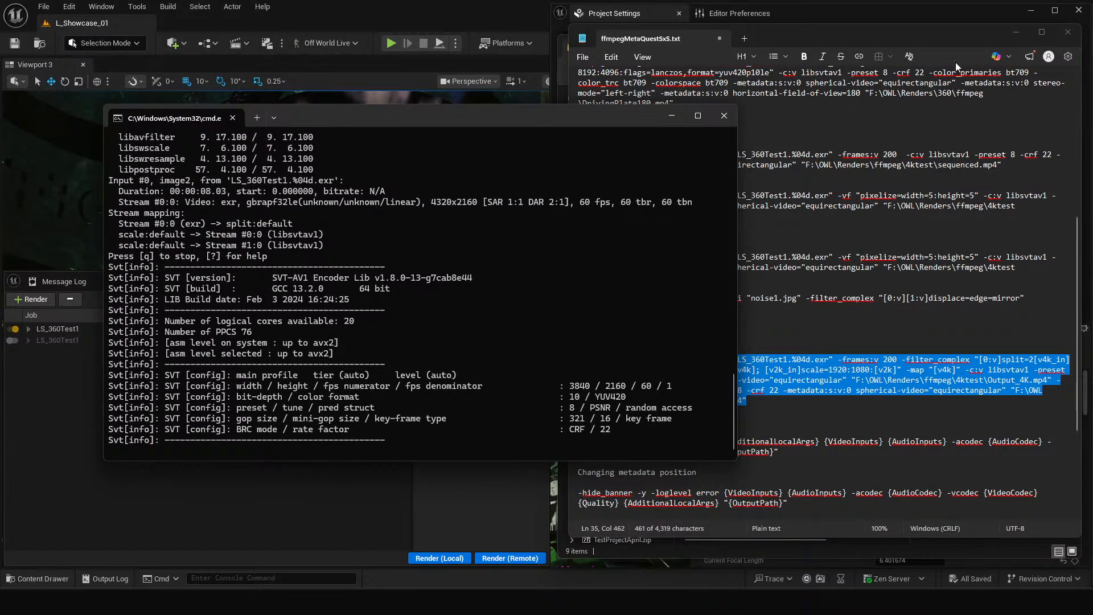
Step: Move the command prompt window aside and check the 4ktest folder for the new output files while the encode runs
drag(551, 120, 439, 98)
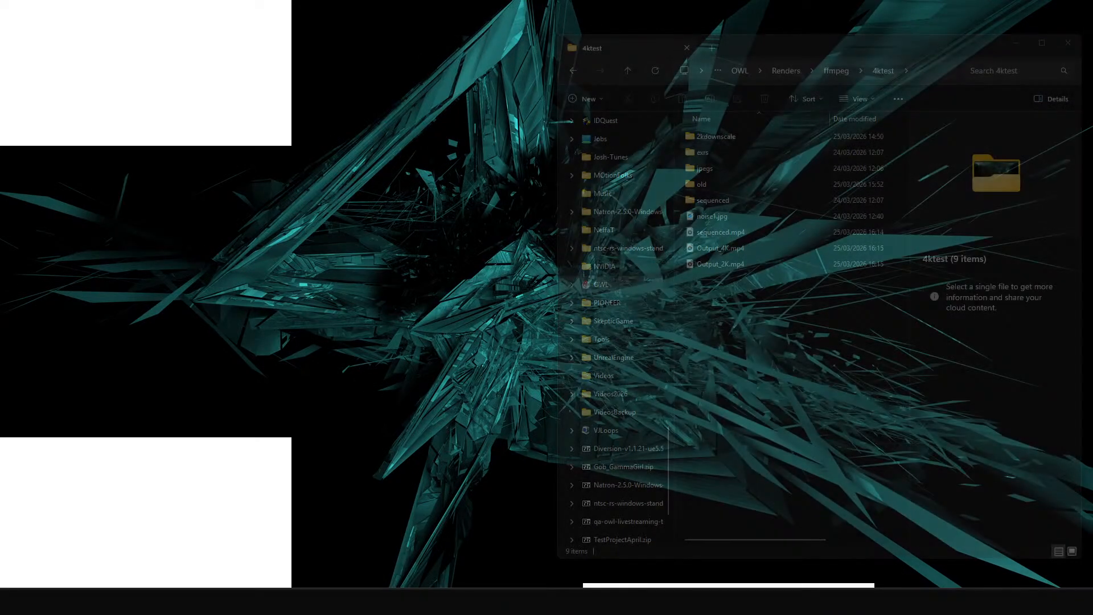
click(905, 478)
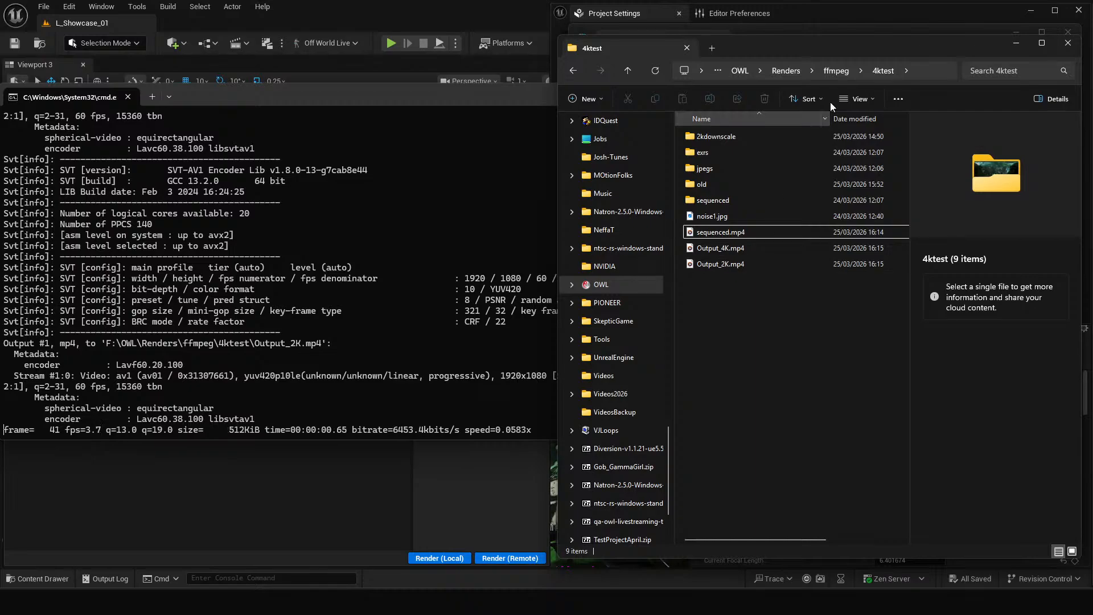
key(alt+Tab)
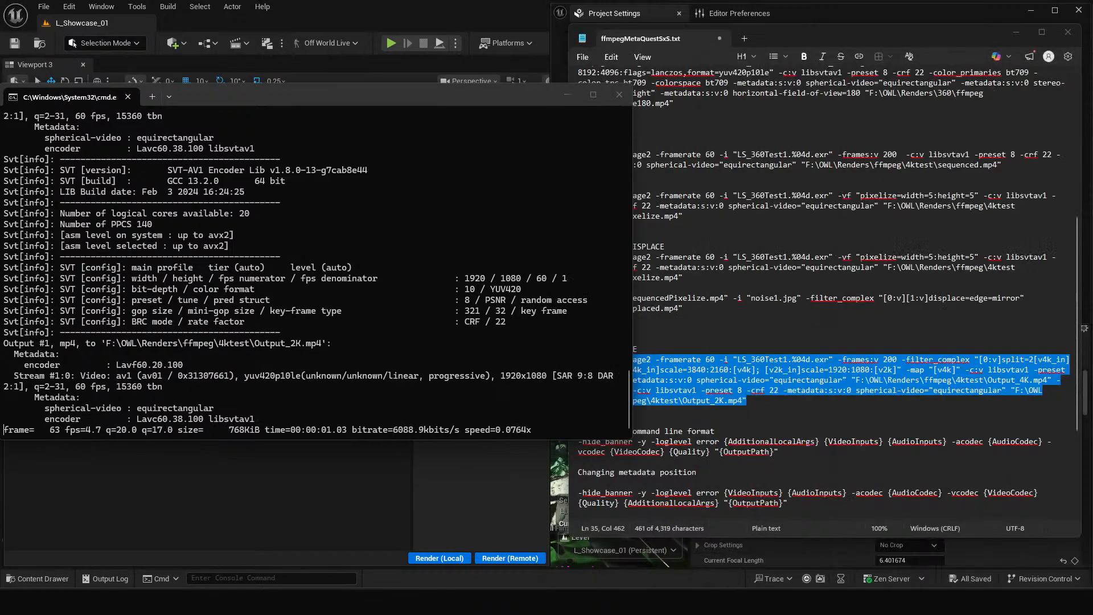
Step: Examine the BATCH RESCALE command's -filter_complex option and its split=2, scale and -map "[v4k]" arguments
click(796, 402)
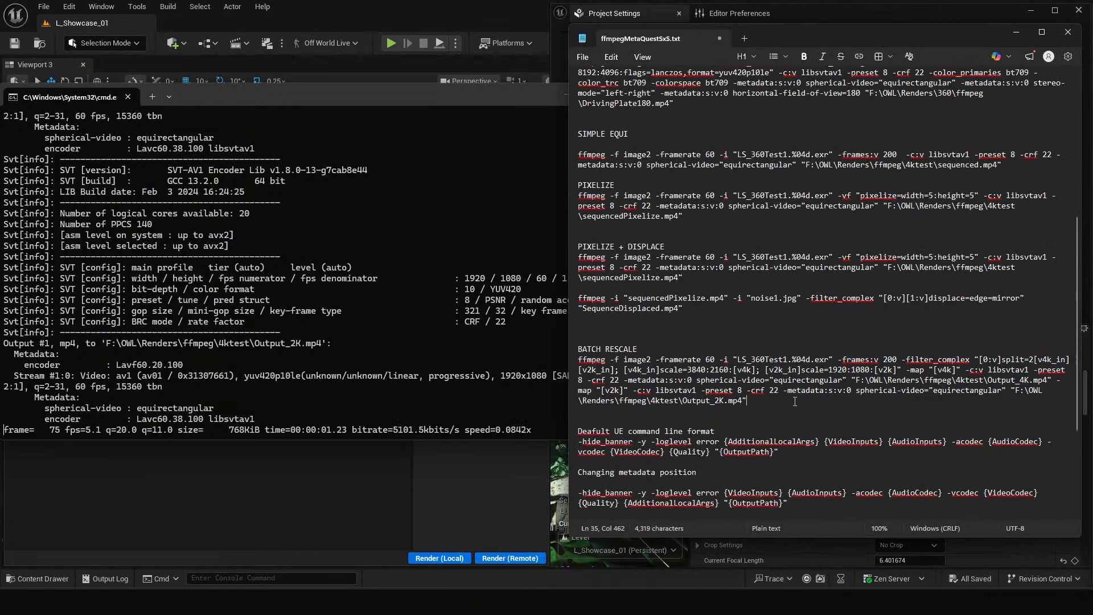
drag(900, 360, 838, 360)
click(901, 360)
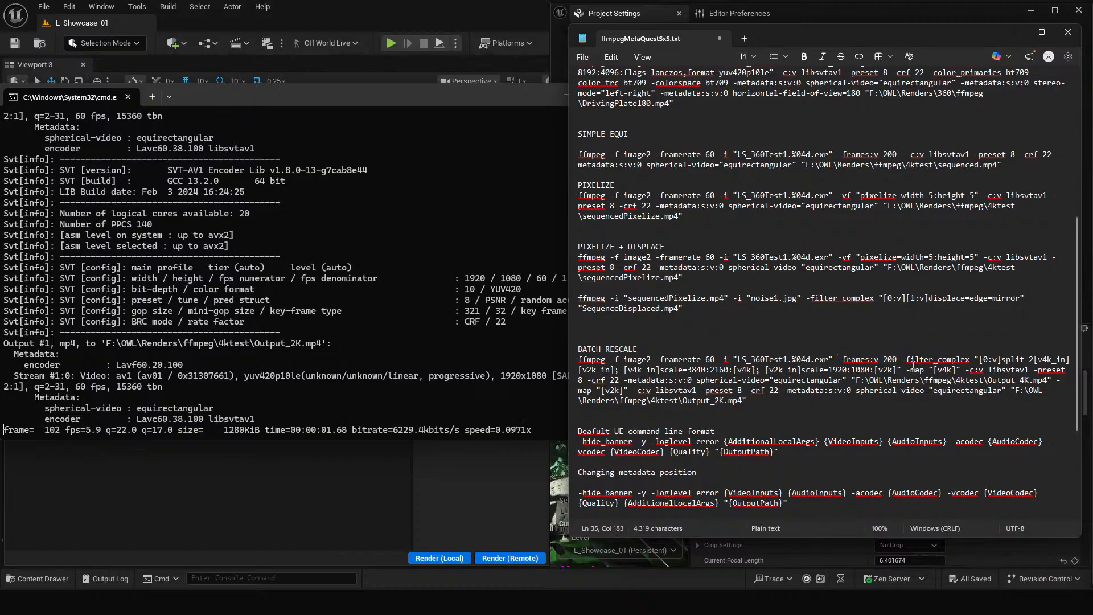
drag(901, 359, 970, 360)
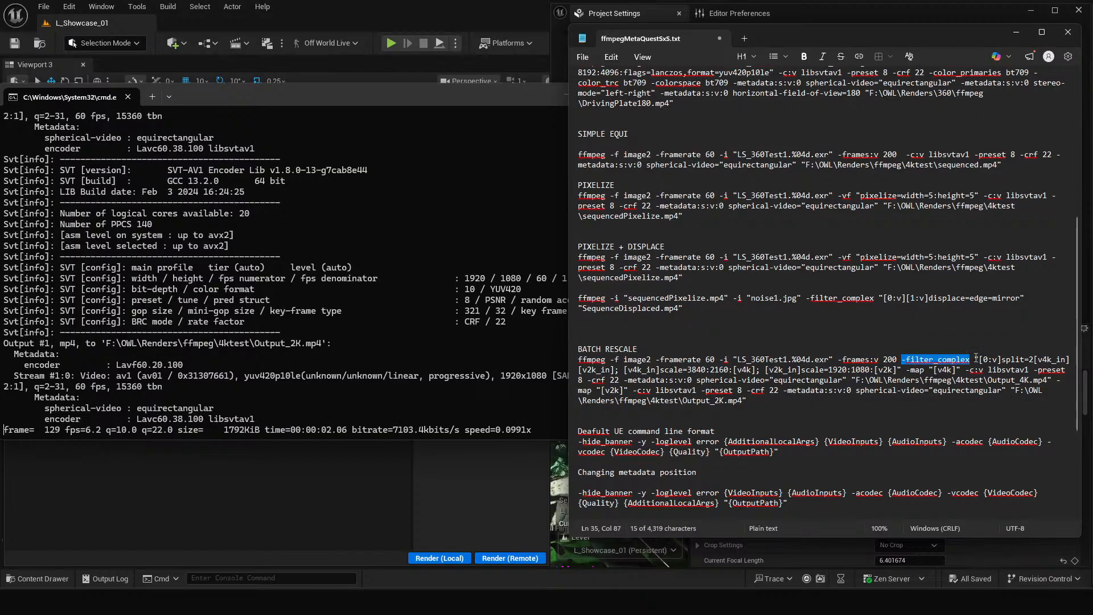
drag(975, 359, 962, 370)
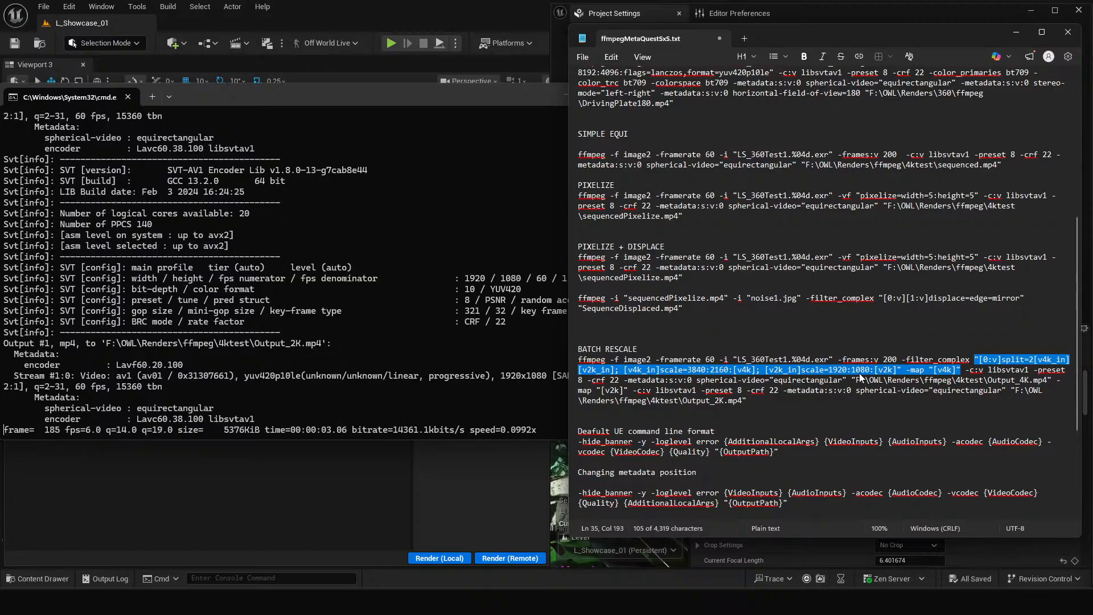
click(1002, 360)
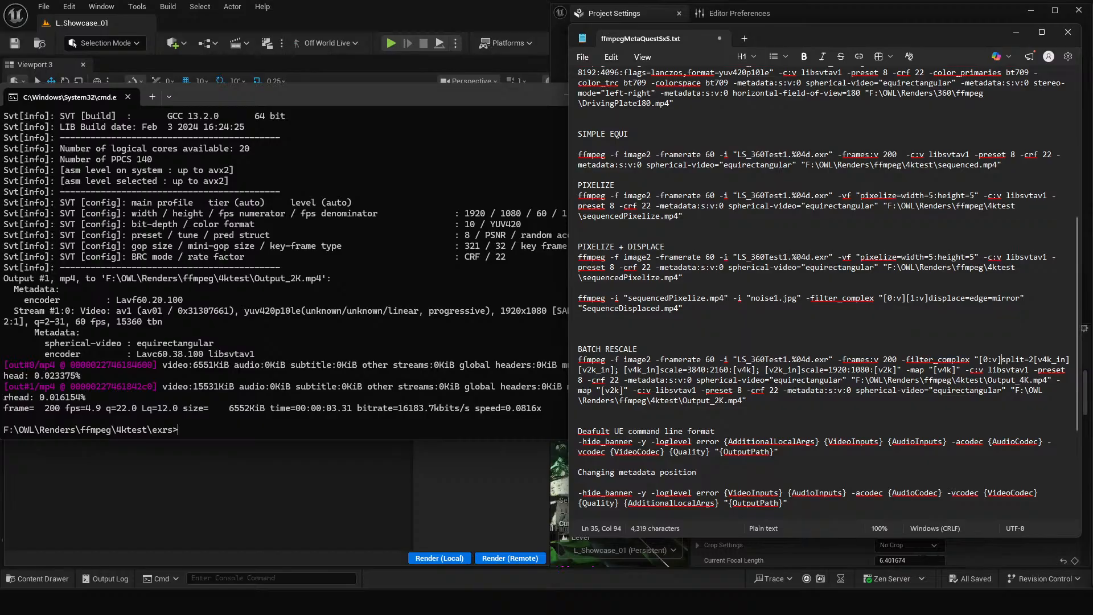
Step: Play Output_4K.mp4 and Output_2K.mp4 from the 4ktest folder to check both encodes, closing the player after each
drag(1092, 60, 747, 52)
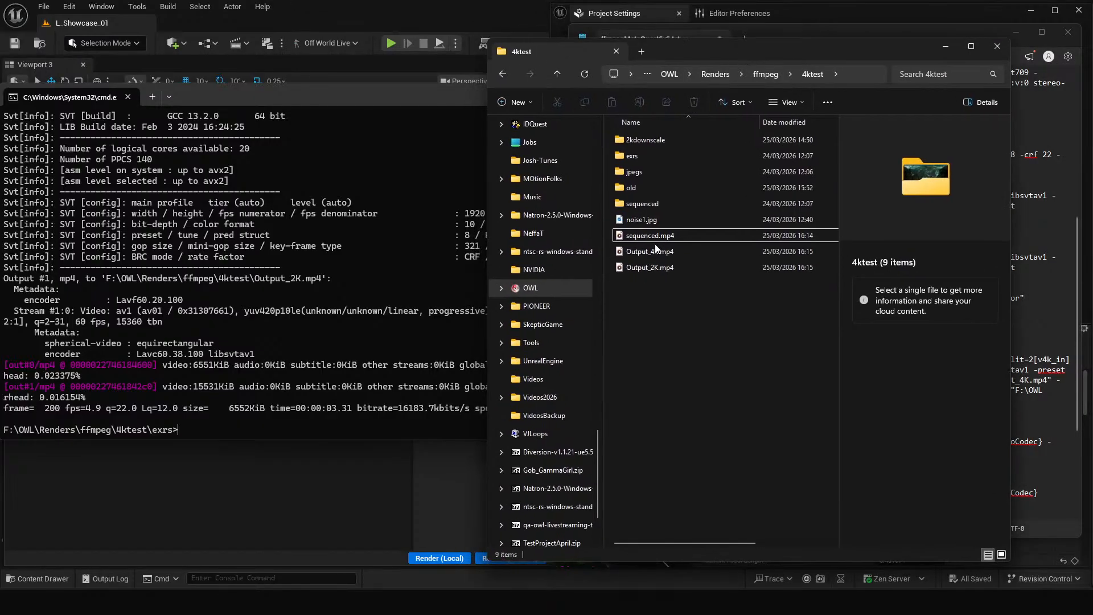
double_click(659, 254)
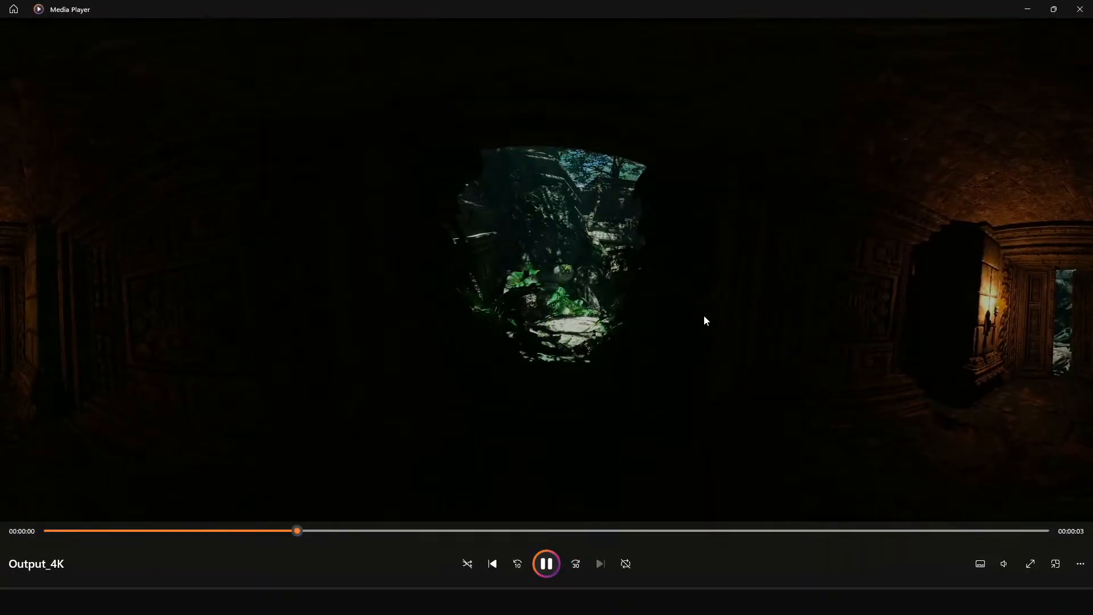
click(1080, 9)
click(644, 267)
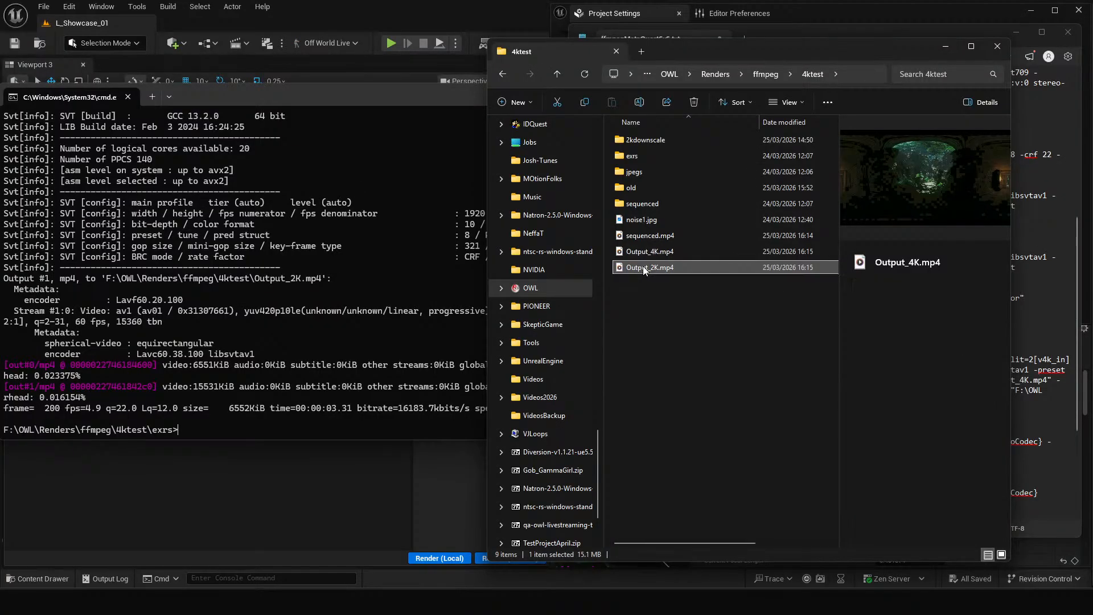
double_click(644, 265)
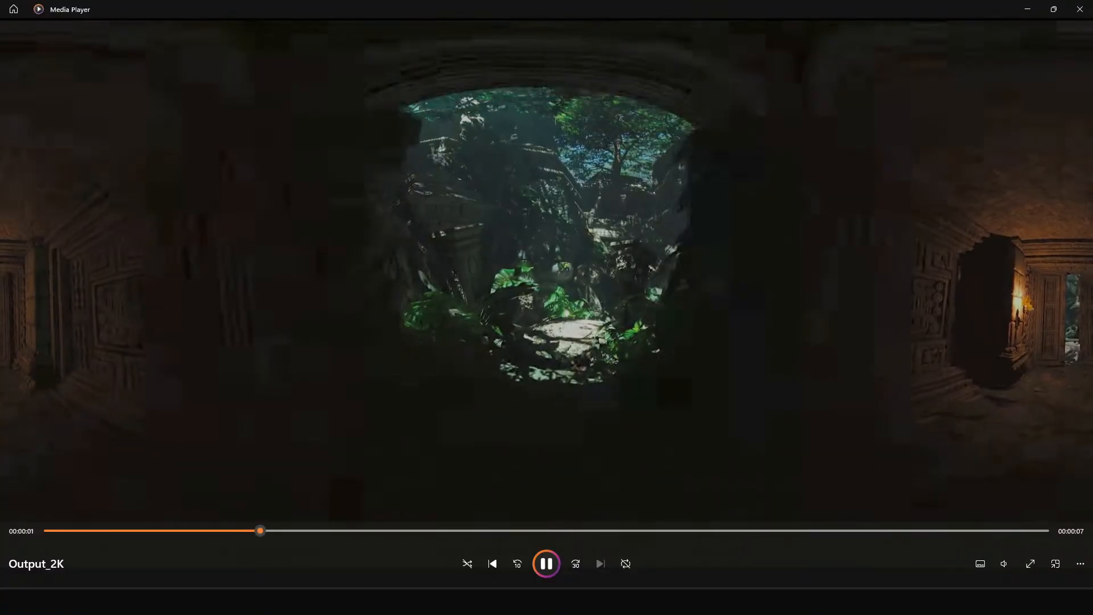
click(1080, 9)
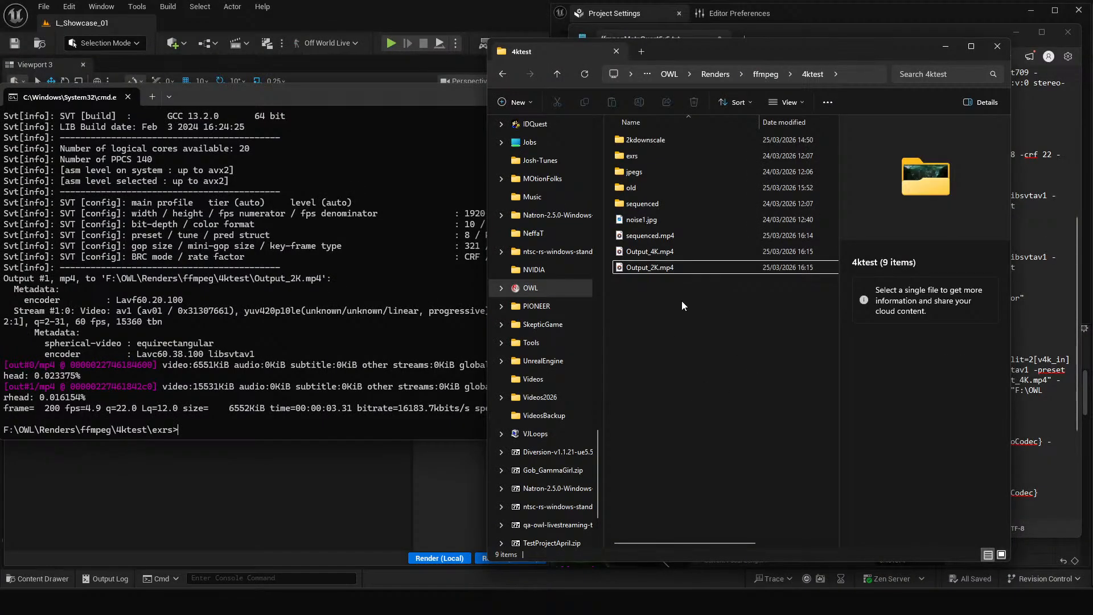
Step: Check the frame width and height in the file details of Output_2K.mp4 and Output_4K.mp4
click(672, 269)
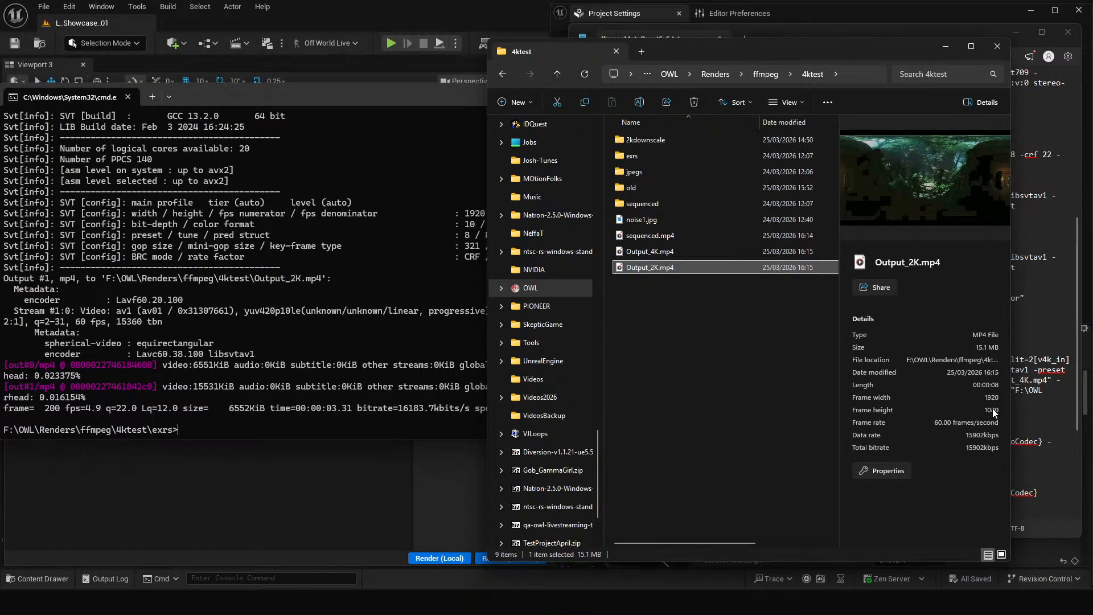
click(648, 253)
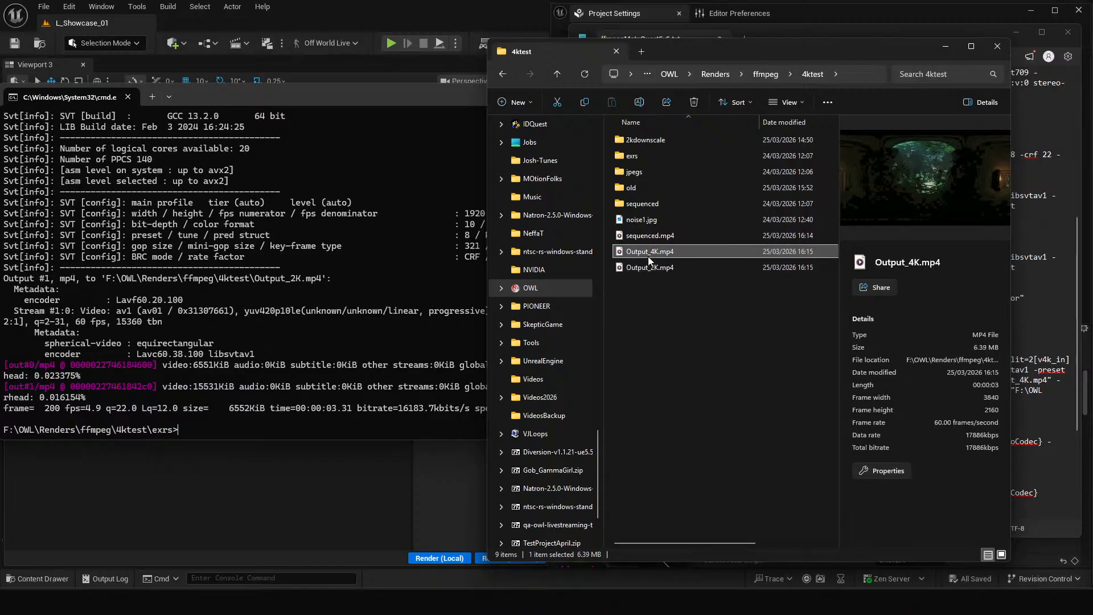
click(685, 367)
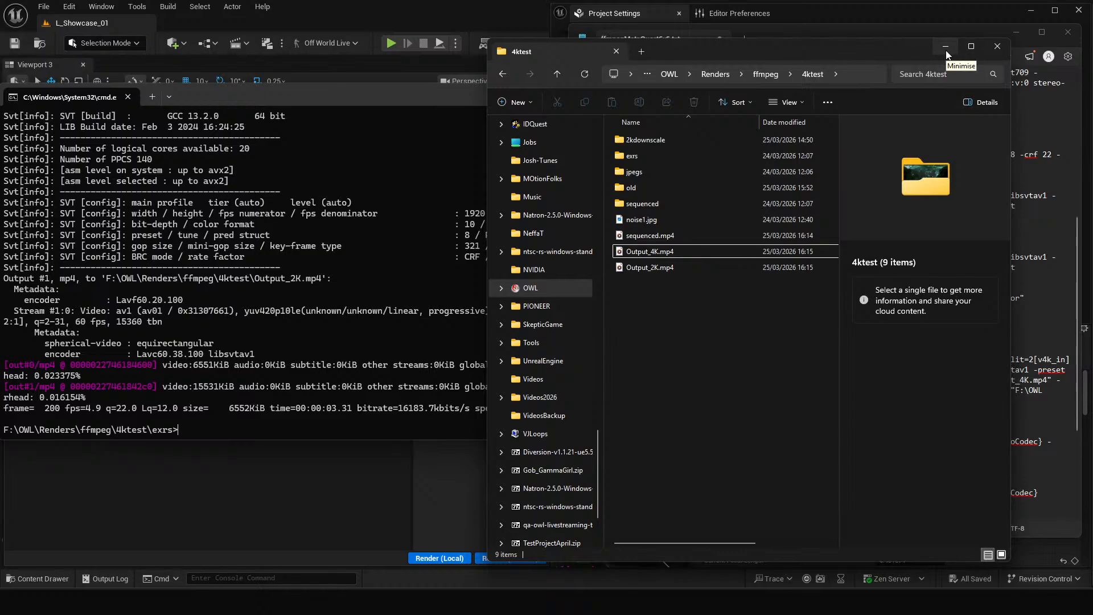
Step: Minimise File Explorer, the command notes and the command prompt to return to Unreal Engine's Movie Pipeline CLI Encoder settings
drag(965, 43, 966, 44)
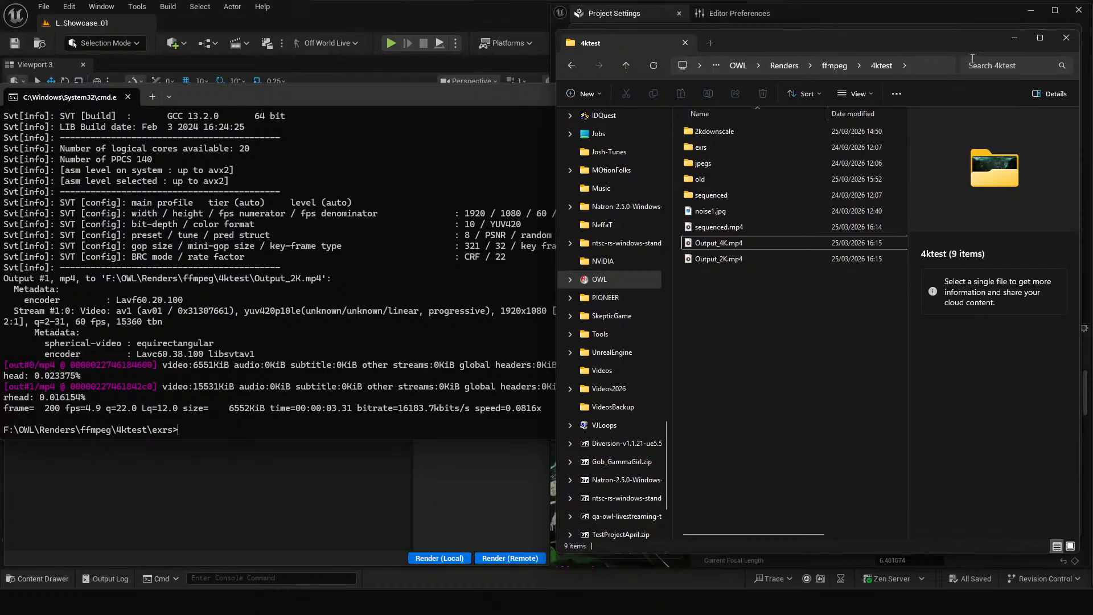
click(1013, 39)
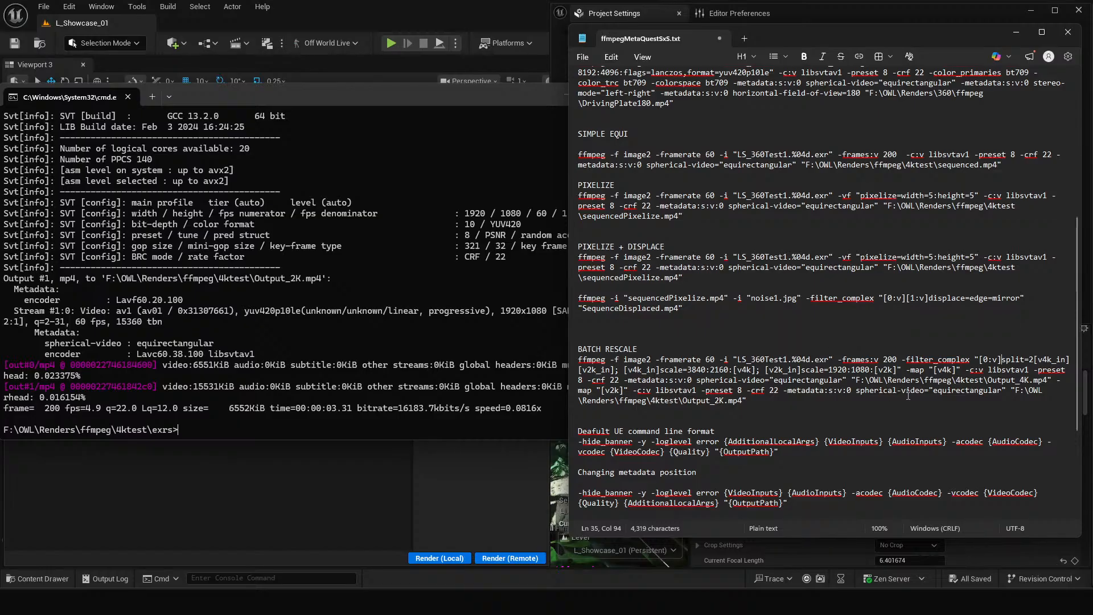
scroll(854, 389, down, 3)
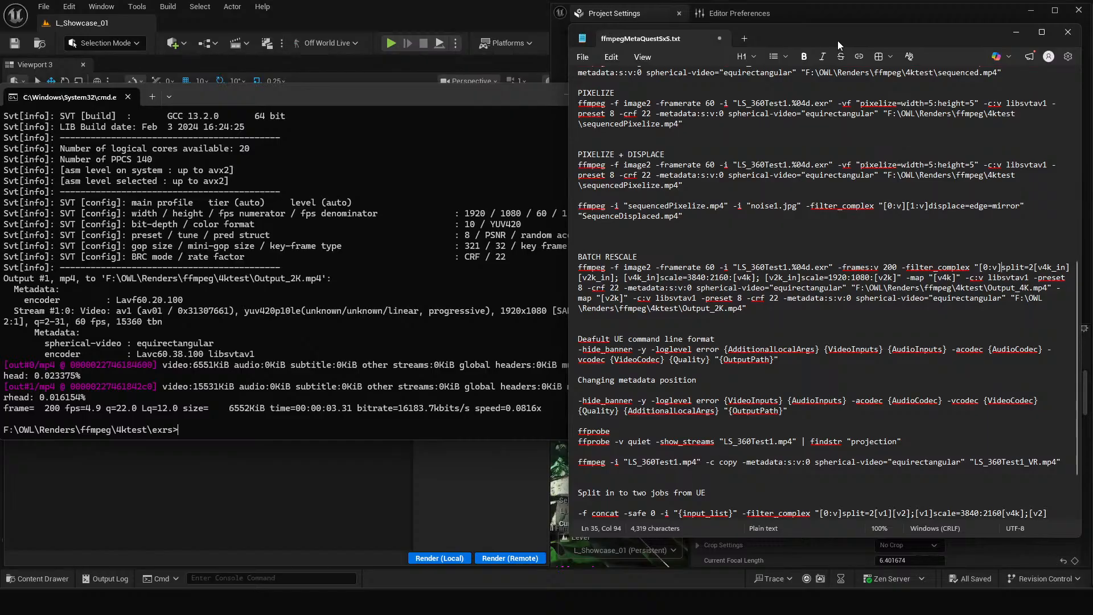
click(1016, 32)
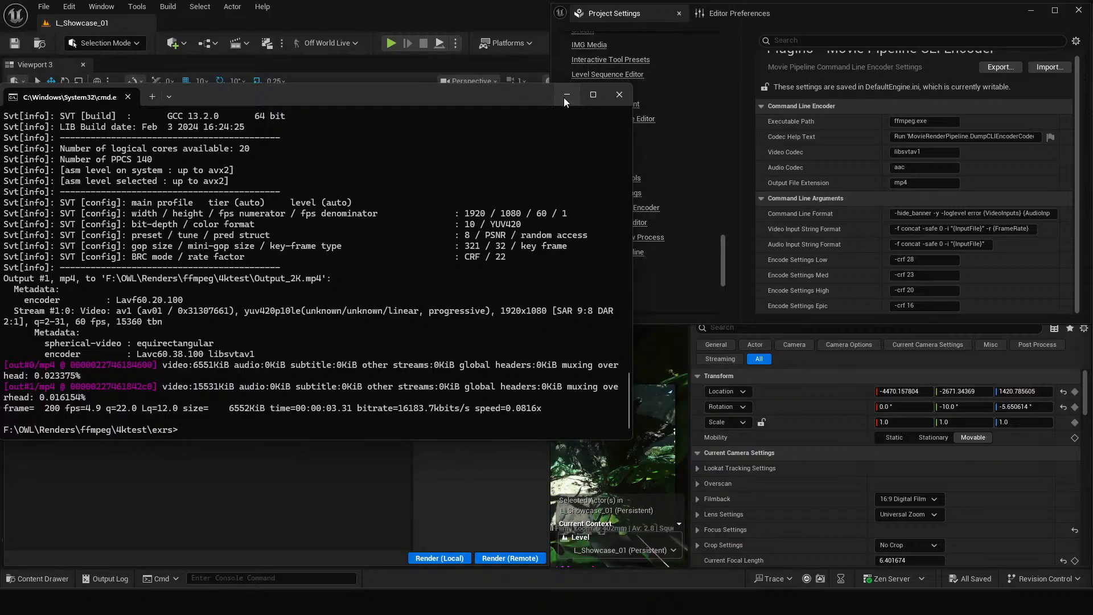
click(566, 95)
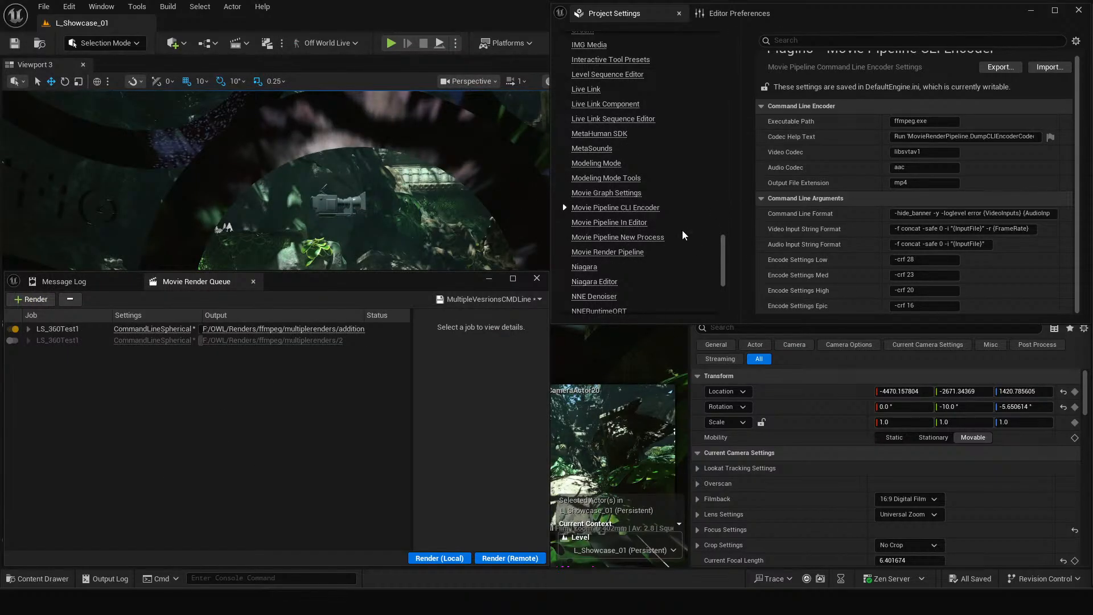
Step: Examine the Executable Path and the full Codec Help Text in the command line encoder settings
scroll(665, 166, up, 2)
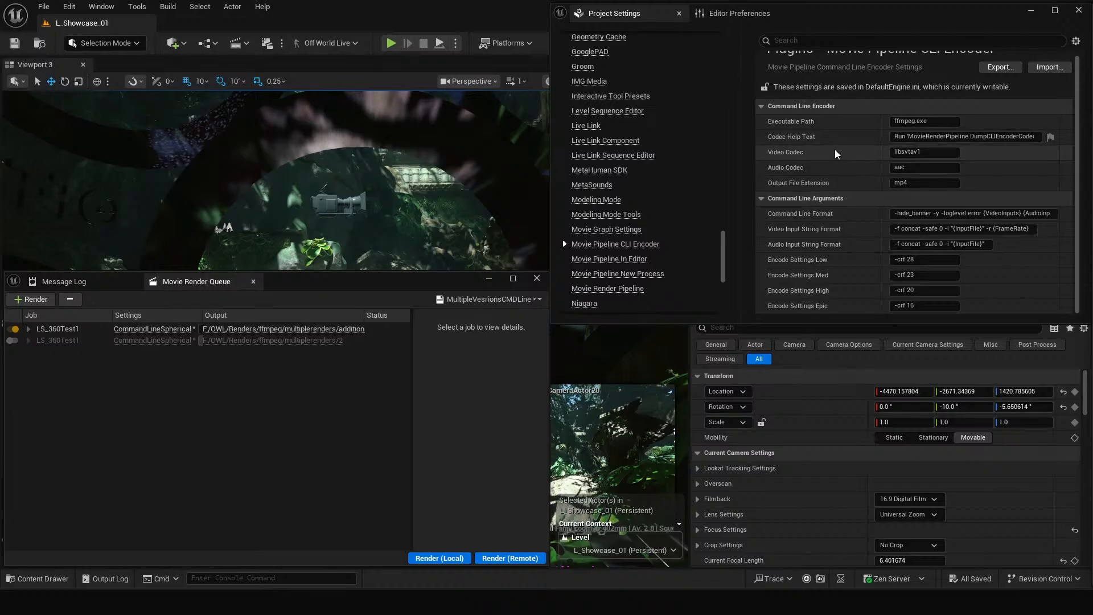
scroll(825, 248, up, 1)
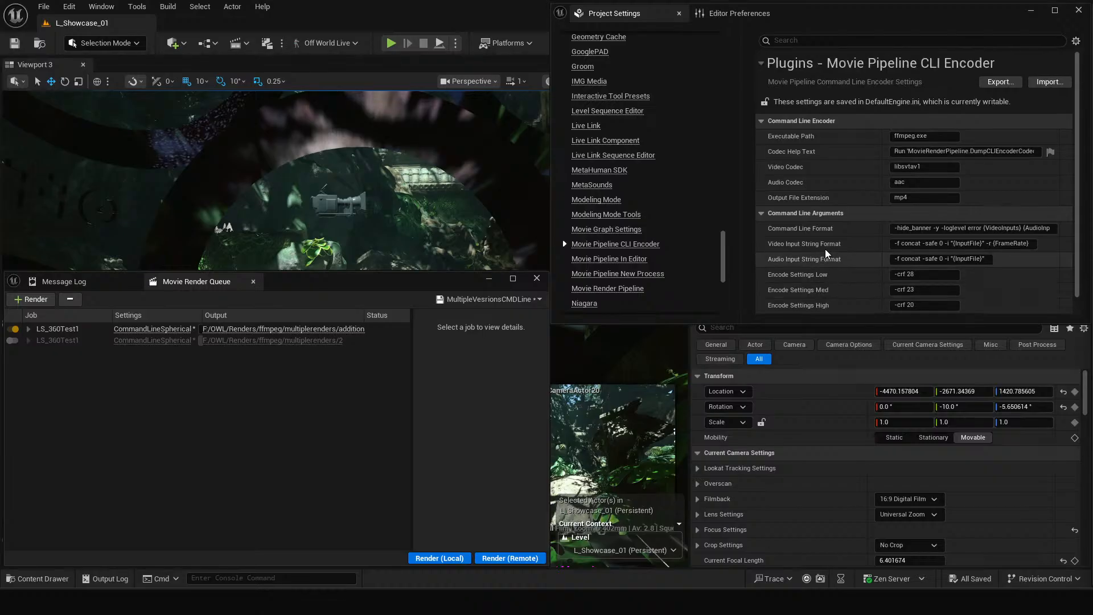
scroll(825, 248, down, 1)
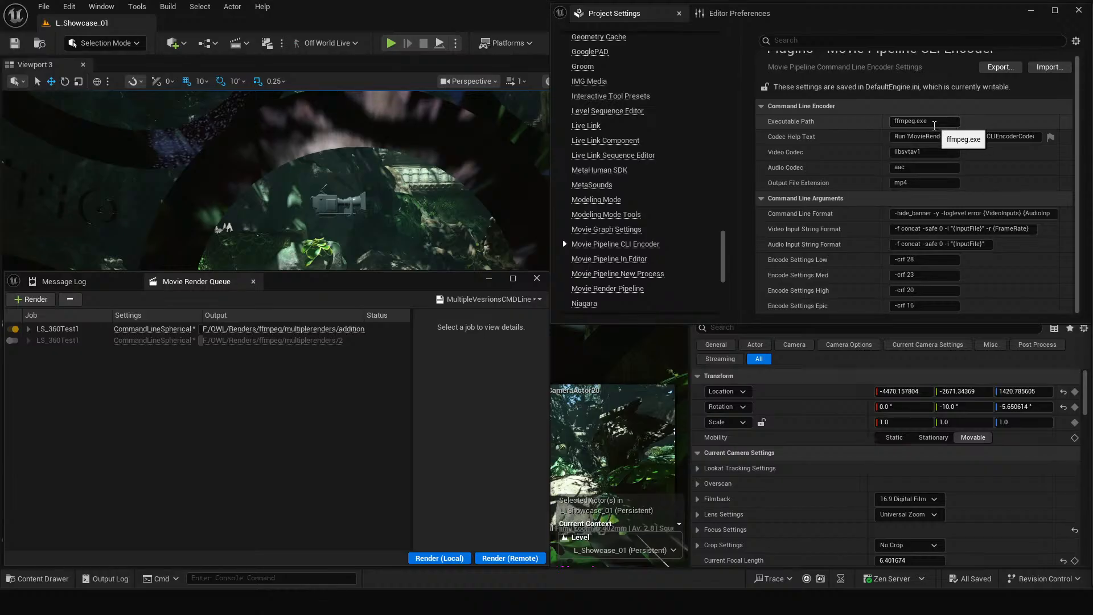
click(930, 122)
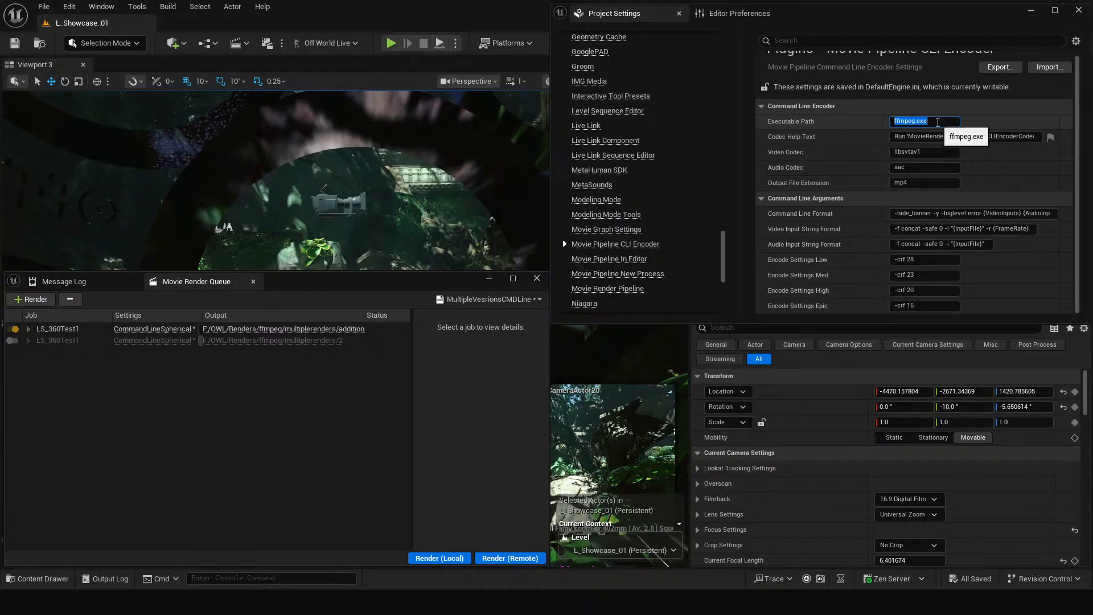
click(867, 123)
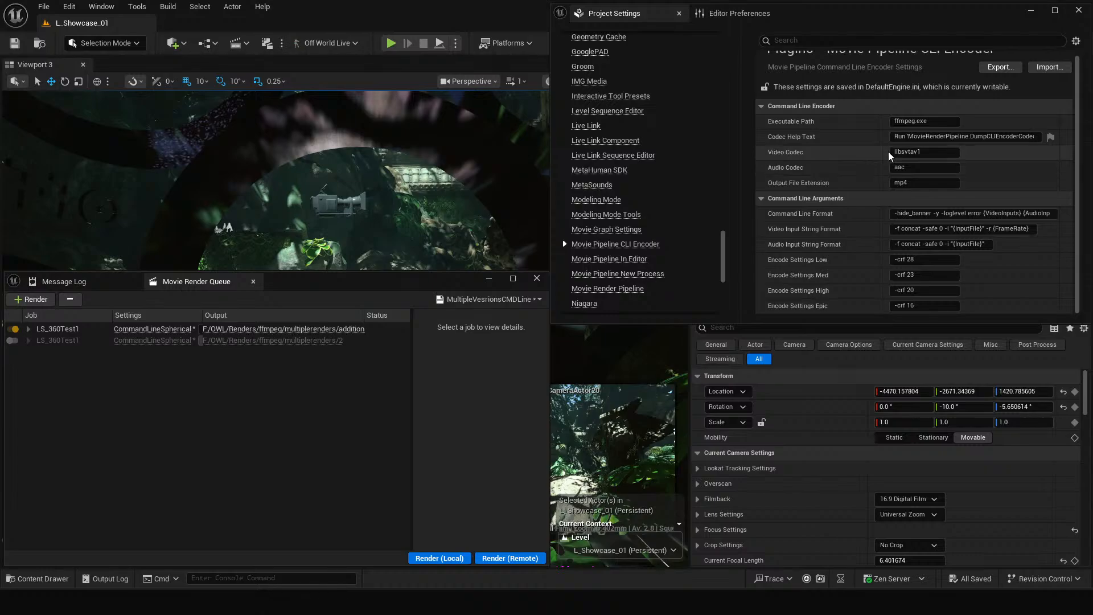
drag(897, 137, 1061, 135)
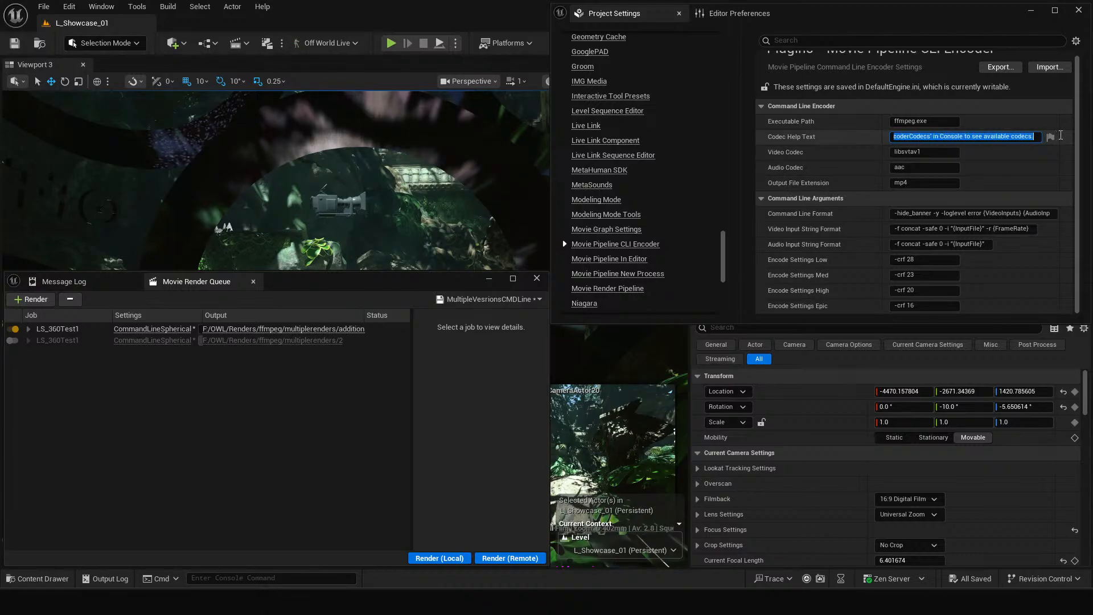
click(918, 137)
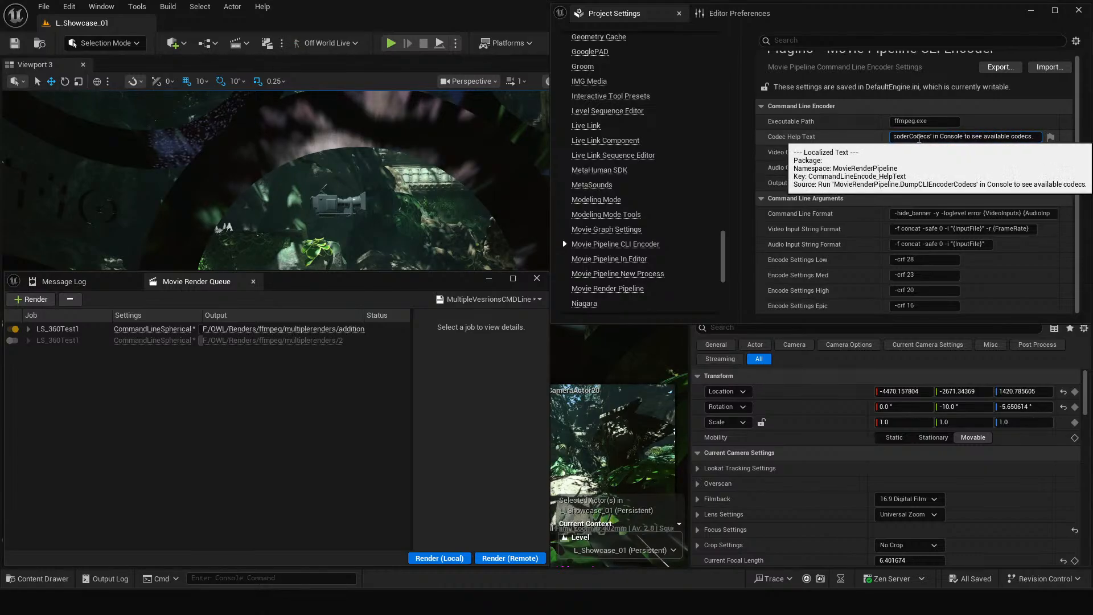
drag(930, 137, 897, 138)
click(902, 138)
click(849, 136)
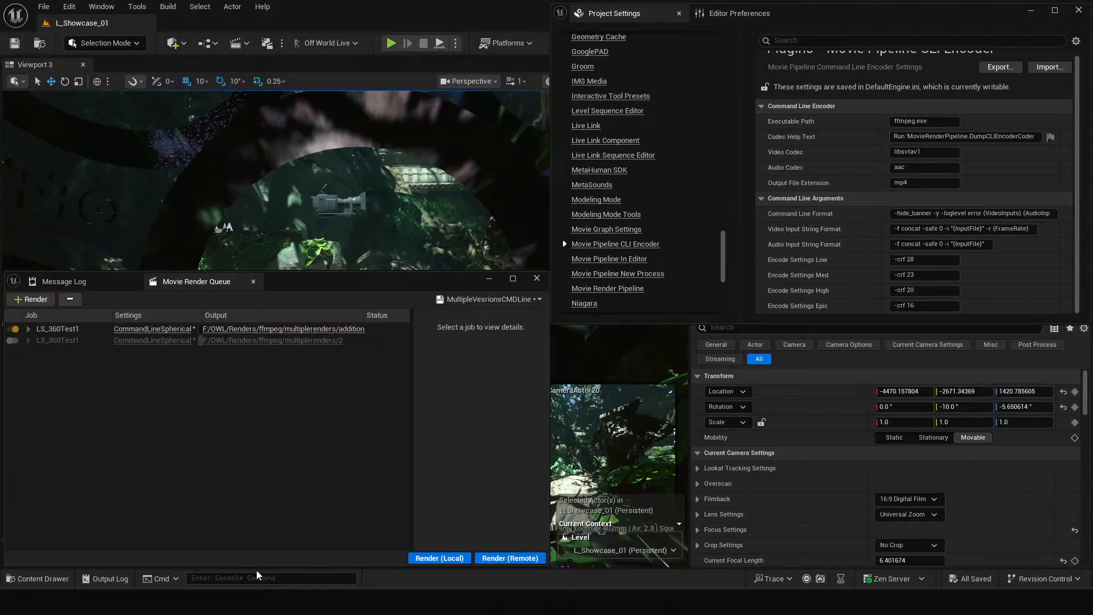
Step: Bring up ffmpegMetaQuestSxS.txt beside Project Settings and examine the SIMPLE EQUI command's -framerate 60 and -c:v libsvtav1 arguments
mouse_move(169, 602)
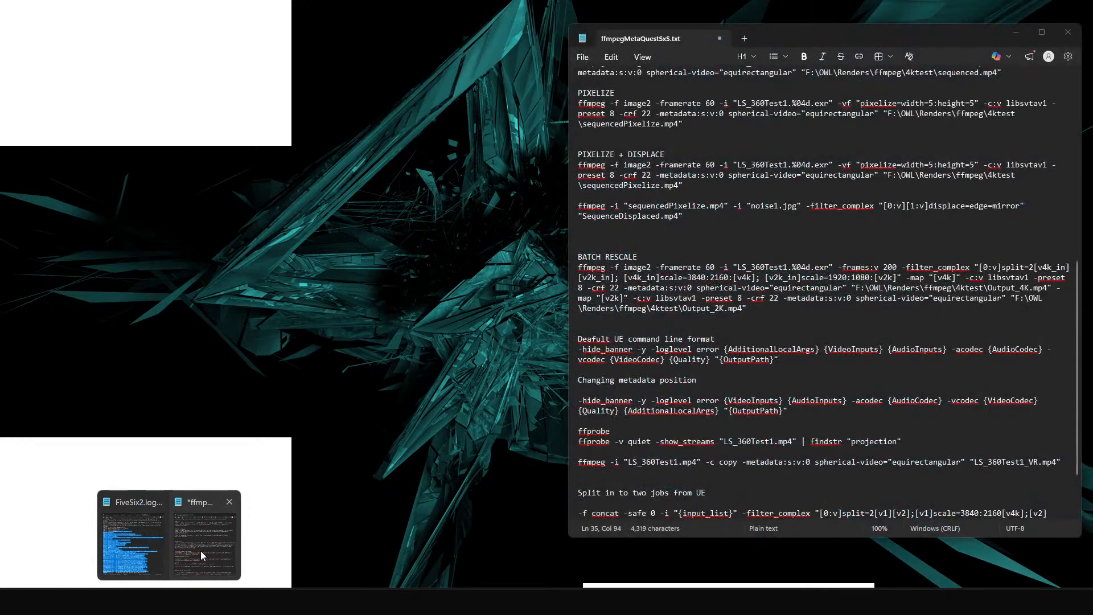
click(200, 551)
scroll(747, 291, up, 6)
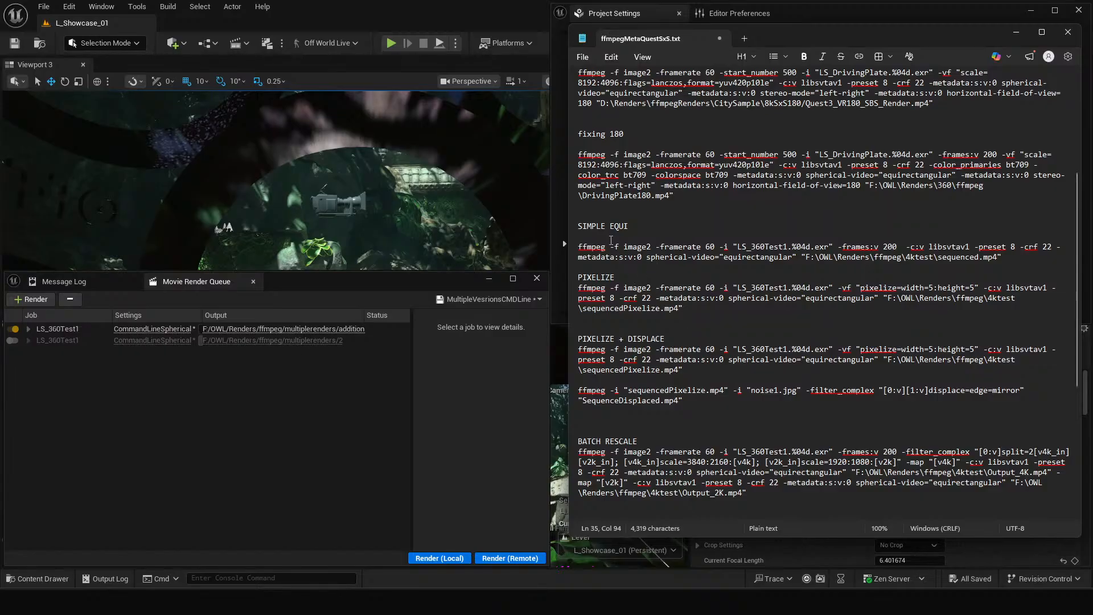
drag(577, 251, 965, 257)
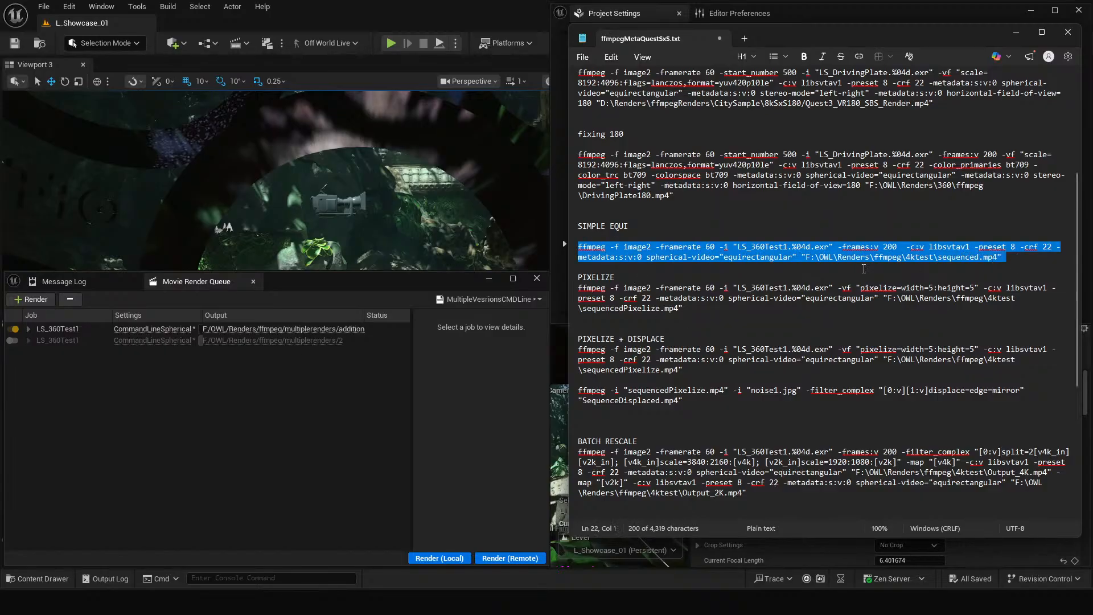
click(762, 257)
drag(664, 247, 719, 247)
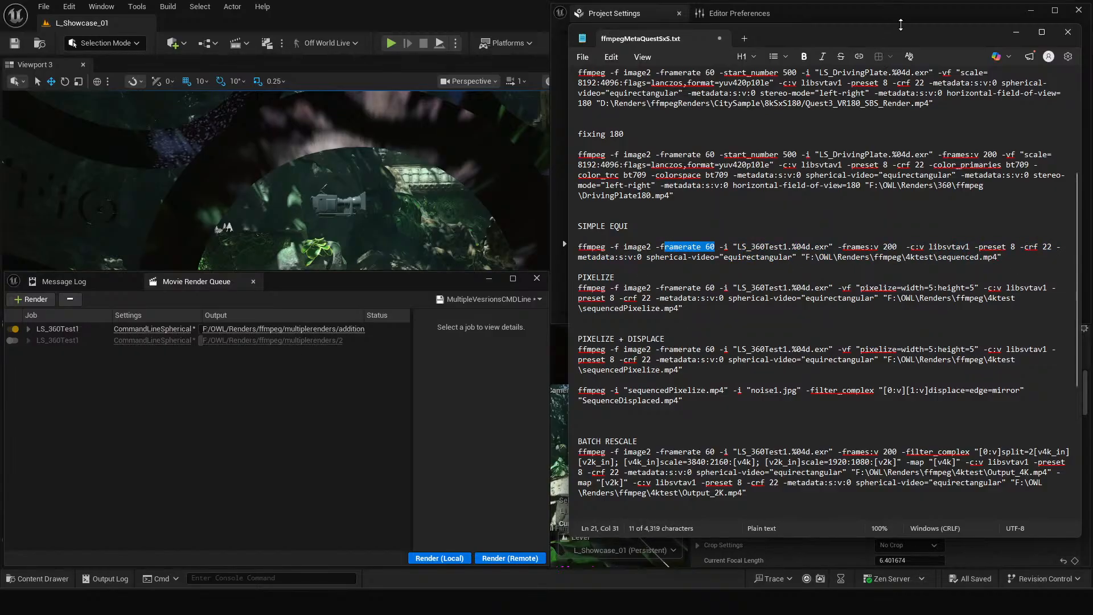
mouse_move(919, 43)
mouse_down()
mouse_move(880, 43)
mouse_move(919, 43)
mouse_up()
drag(461, 45, 399, 46)
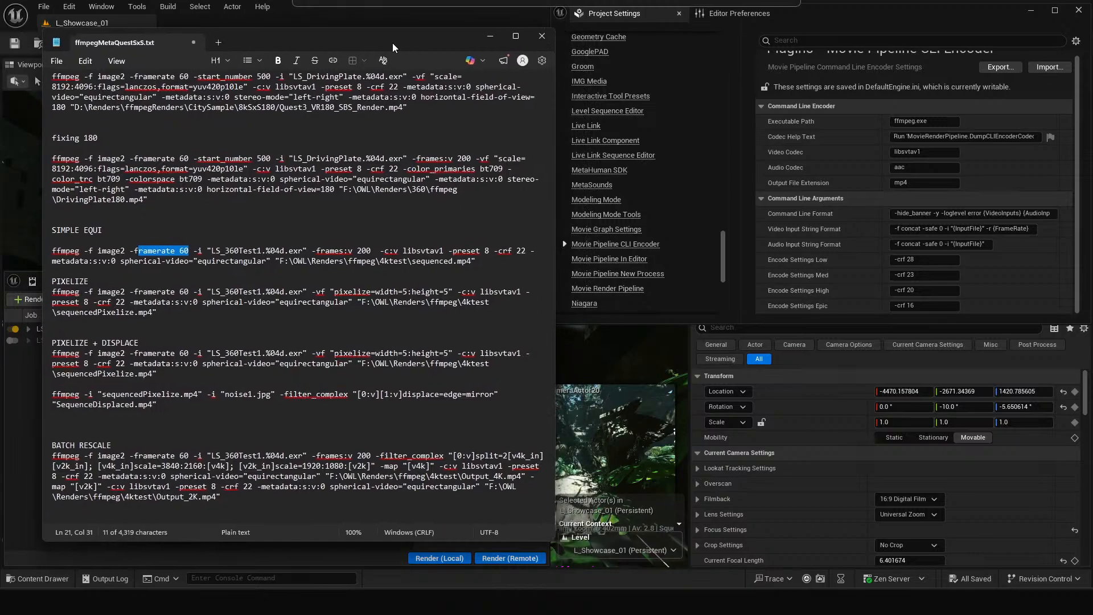
click(354, 261)
drag(386, 249, 454, 251)
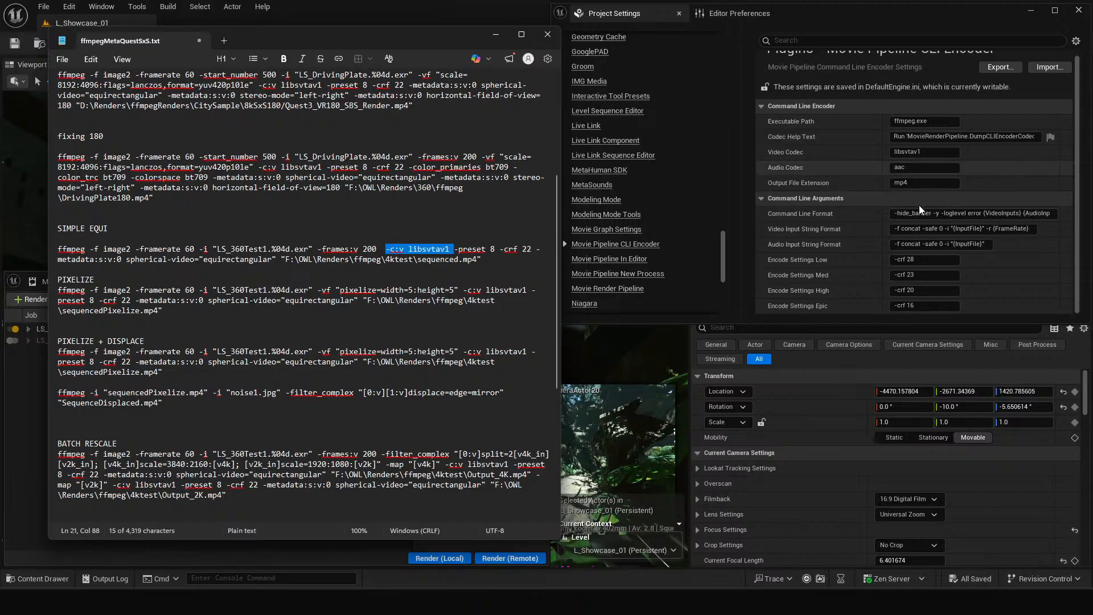
Step: Examine the {Quality}, {VideoCodec} and {VideoInputs} placeholders in the Command Line Format and compare them with the Video Codec setting
click(912, 213)
click(1005, 214)
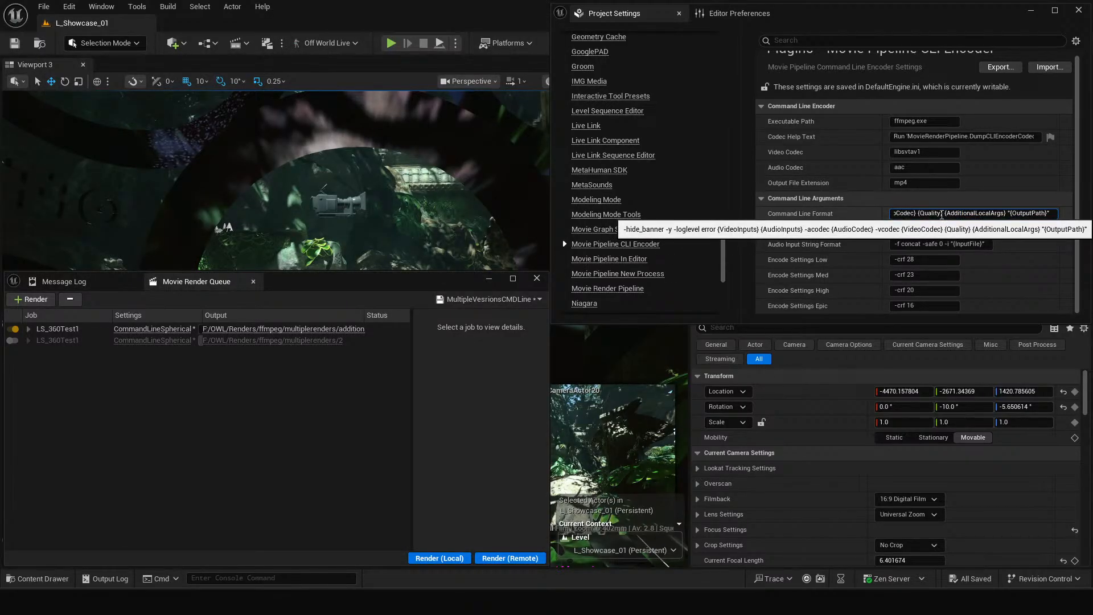
double_click(924, 213)
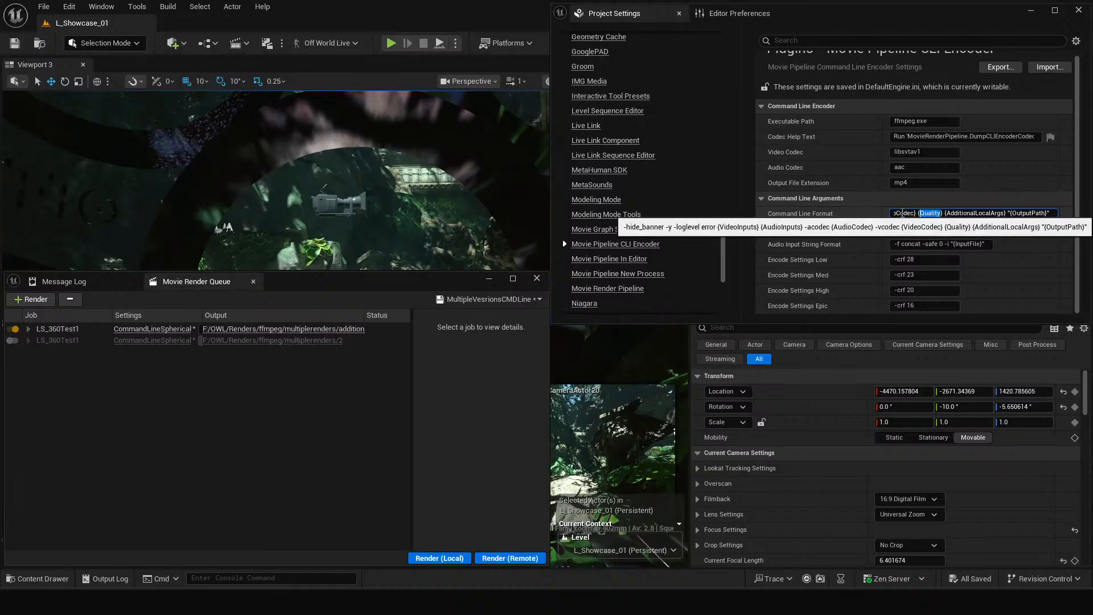
drag(905, 215, 892, 214)
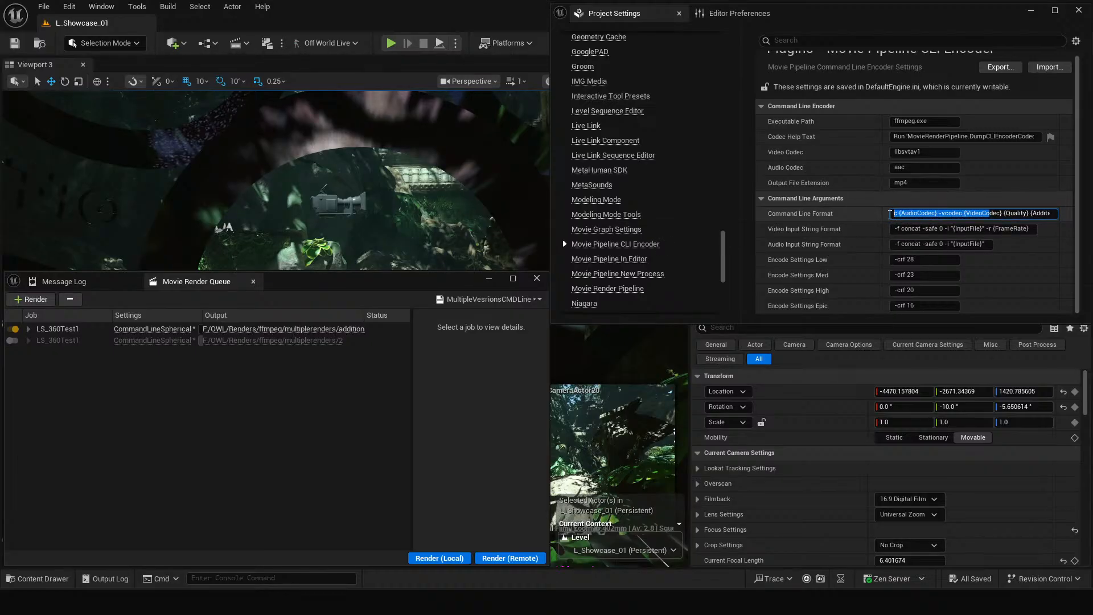
click(962, 213)
drag(967, 213, 1023, 213)
click(937, 214)
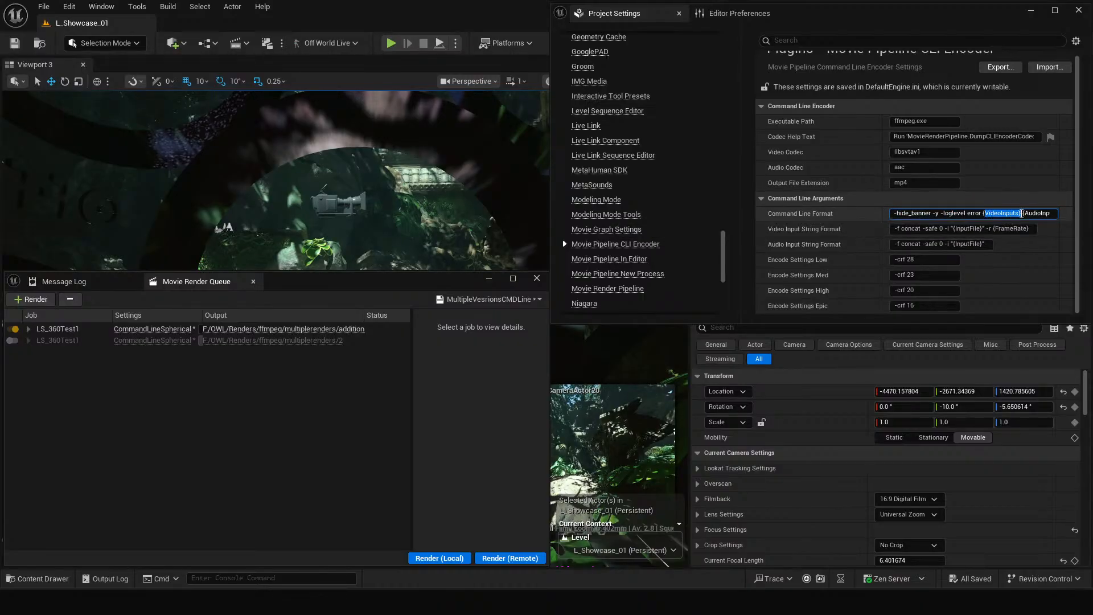
click(967, 213)
drag(1029, 214, 1000, 214)
click(857, 217)
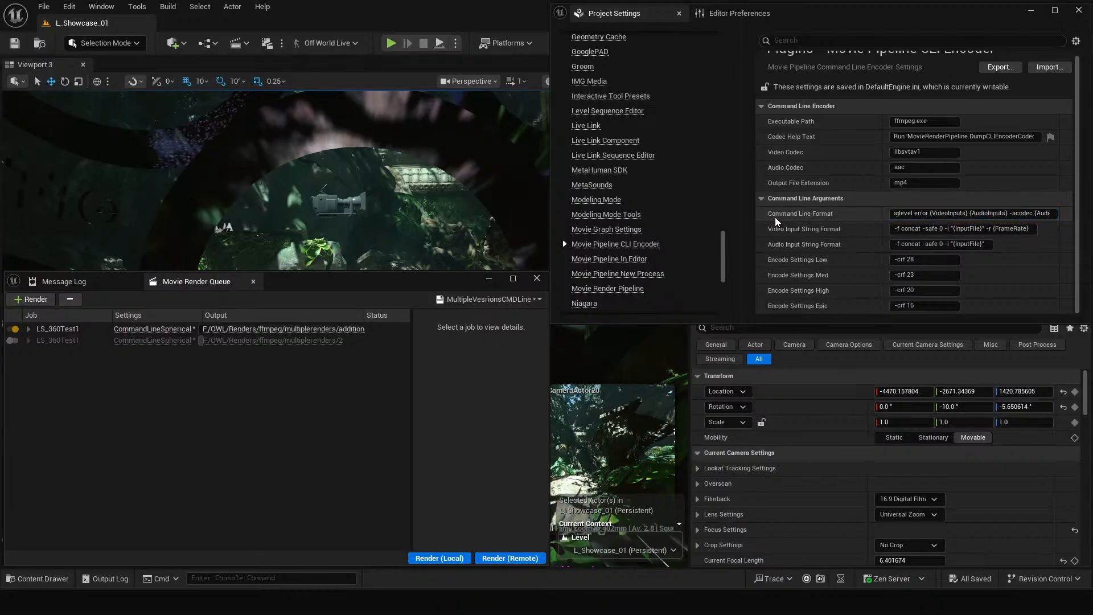
click(918, 153)
Step: Copy the whole Command Line Format and paste it into ffmpegMetaQuestSxS.txt above the SIMPLE EQUI heading
click(951, 213)
key(ctrl+c)
key(Right)
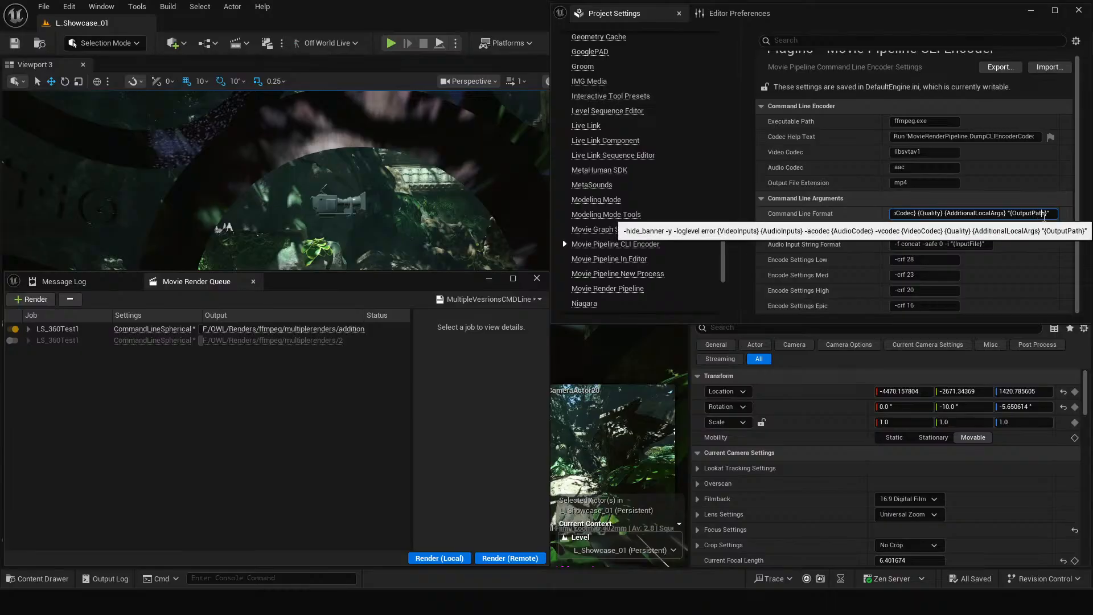
drag(1052, 214, 785, 224)
key(ctrl+a)
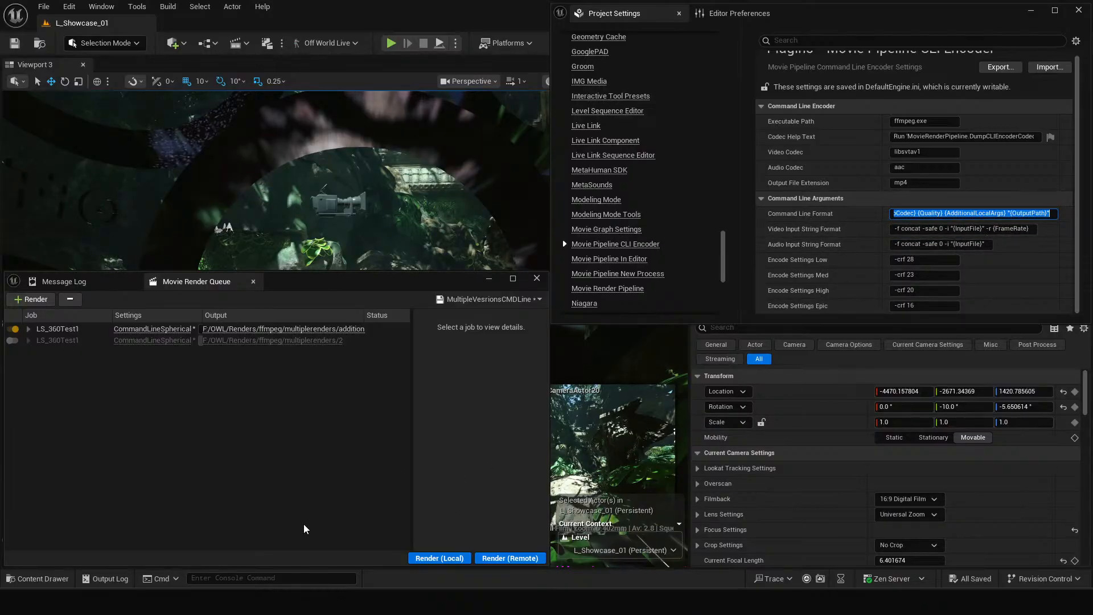
click(244, 601)
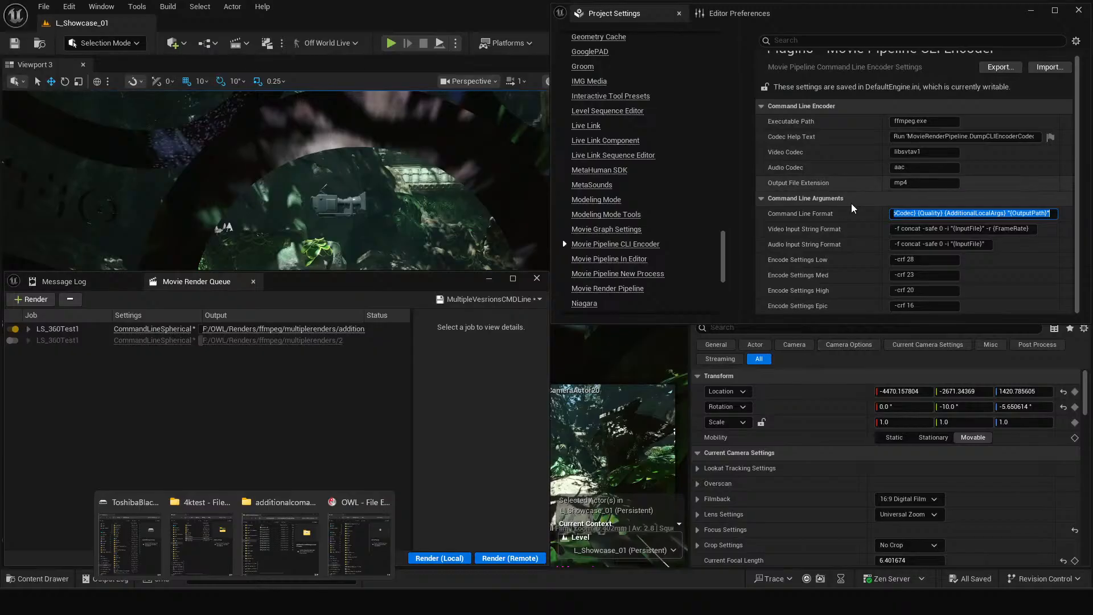
click(858, 218)
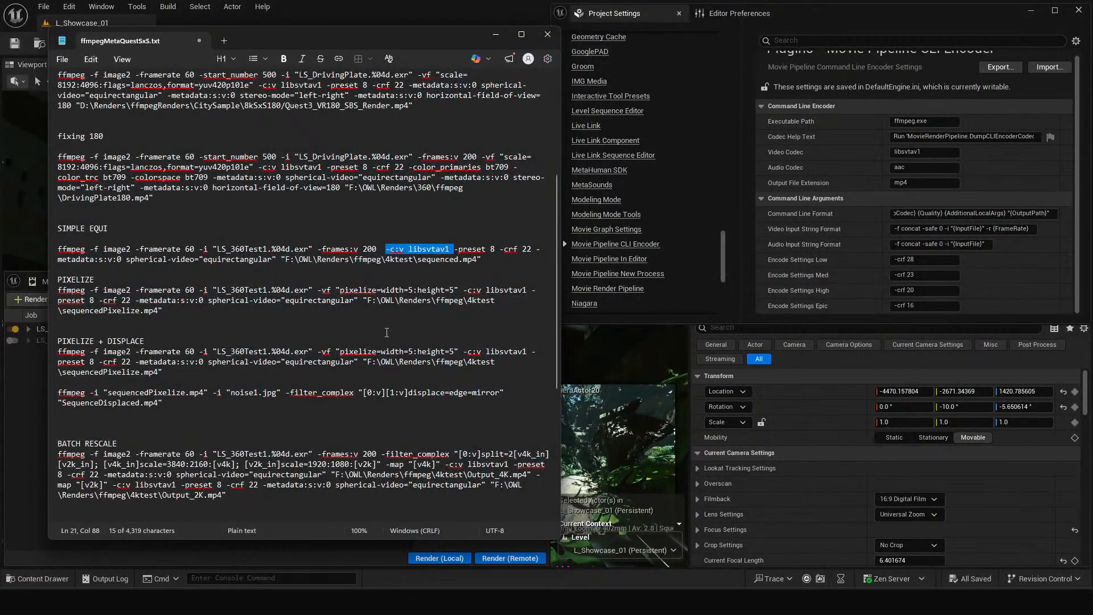
click(104, 213)
key(ctrl+v)
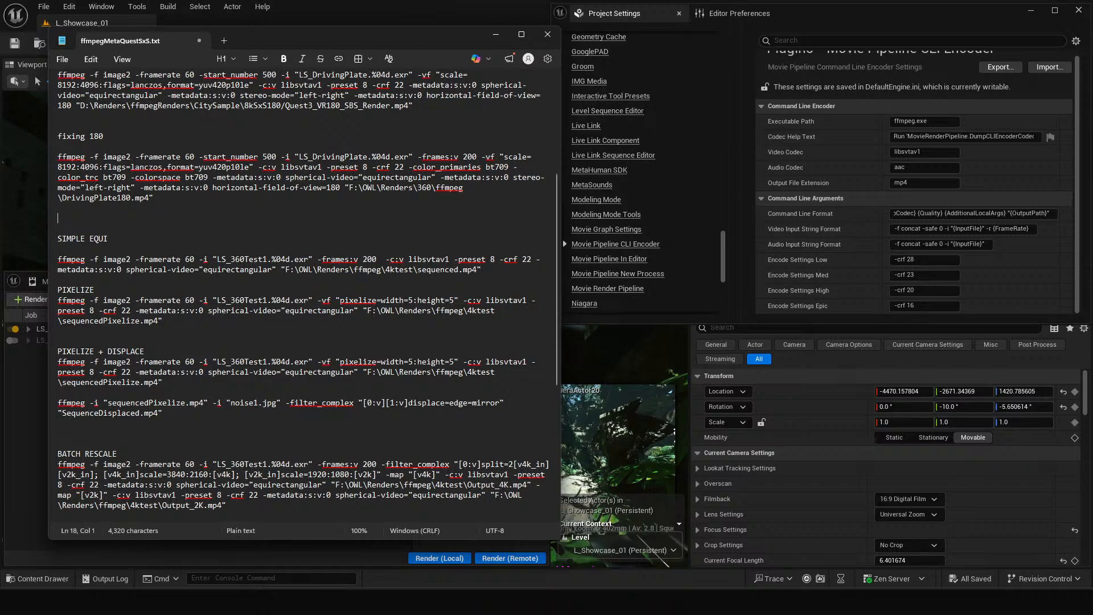
Step: Examine where {AdditionalLocalArgs} and -vcodec {VideoCodec} sit in the pasted command line format, then minimise the notes
click(185, 198)
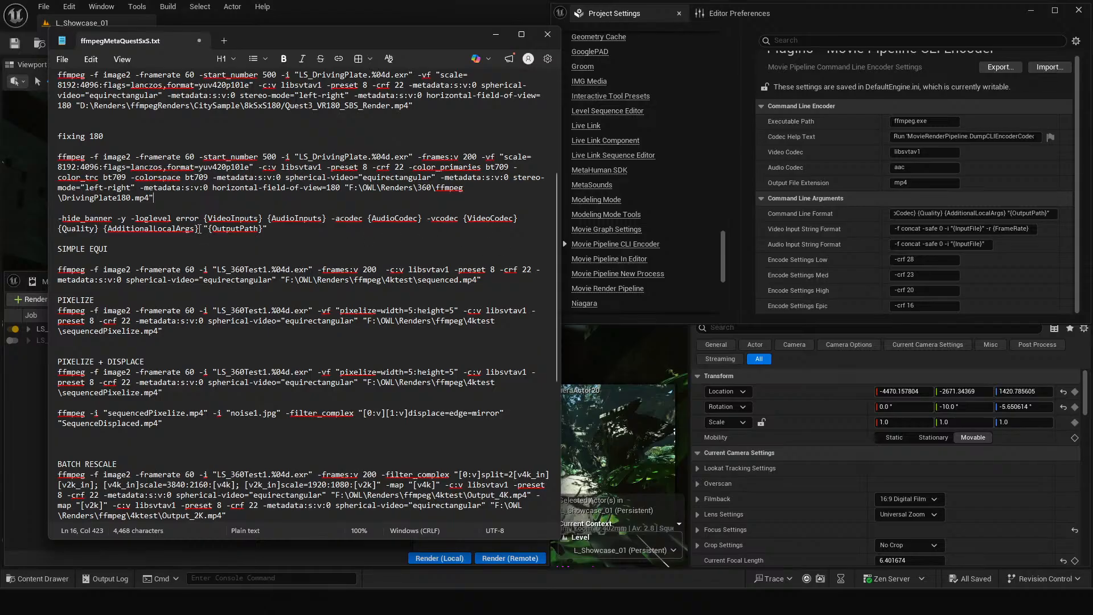
drag(200, 228, 103, 230)
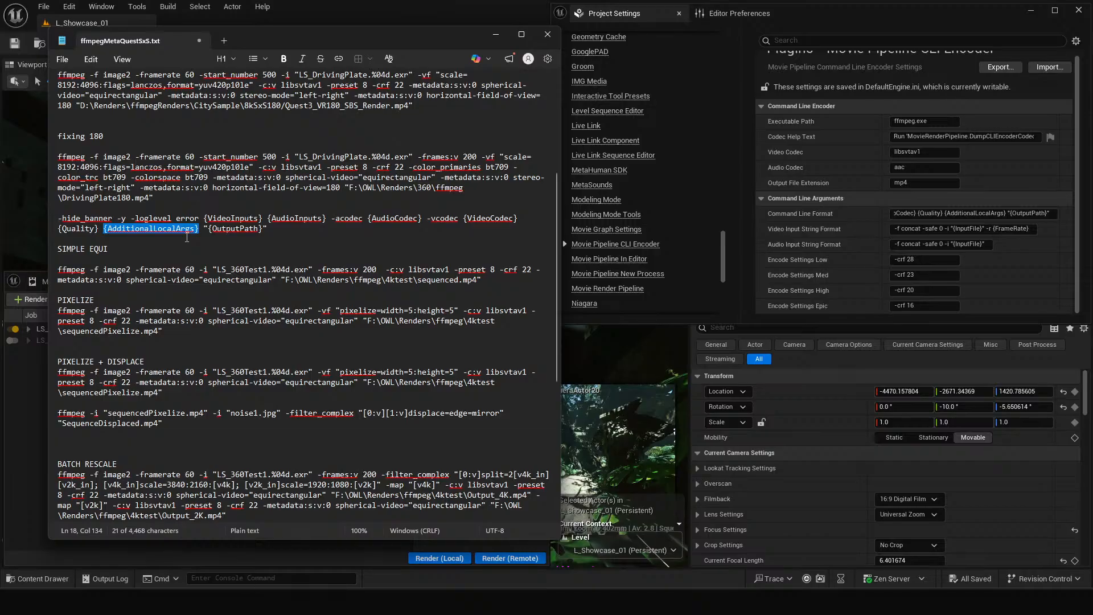
drag(151, 228, 283, 218)
key(ctrl+z)
click(200, 229)
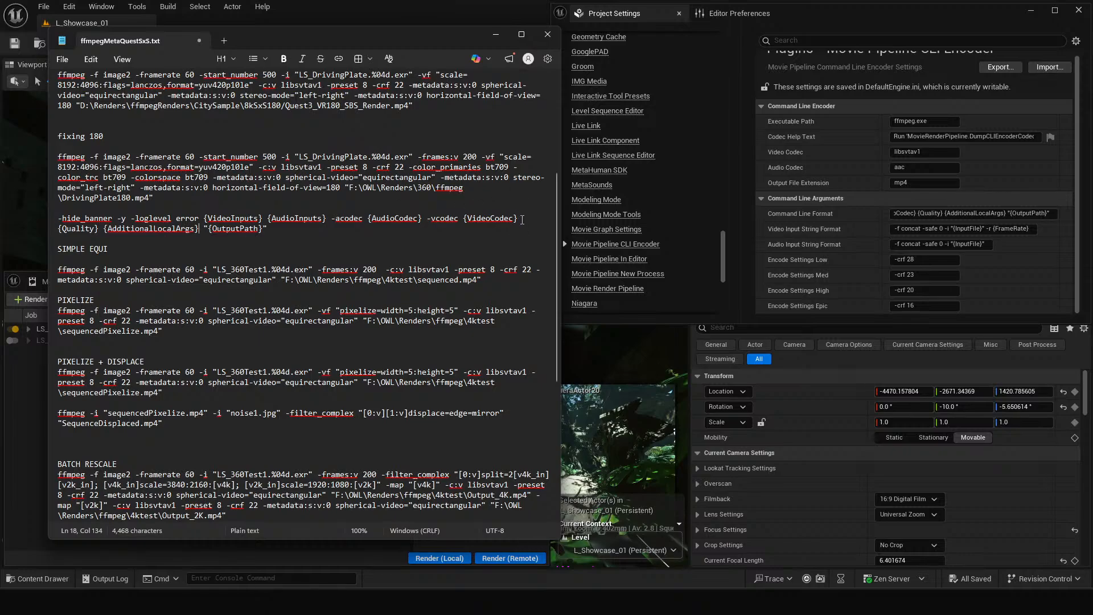
drag(523, 219, 441, 224)
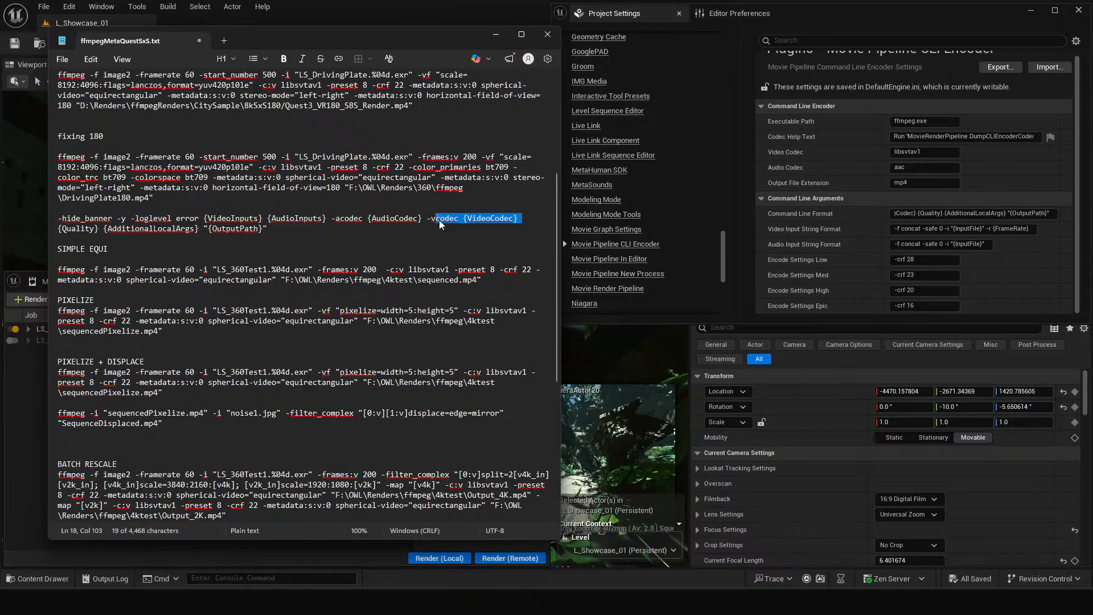
click(469, 219)
click(177, 229)
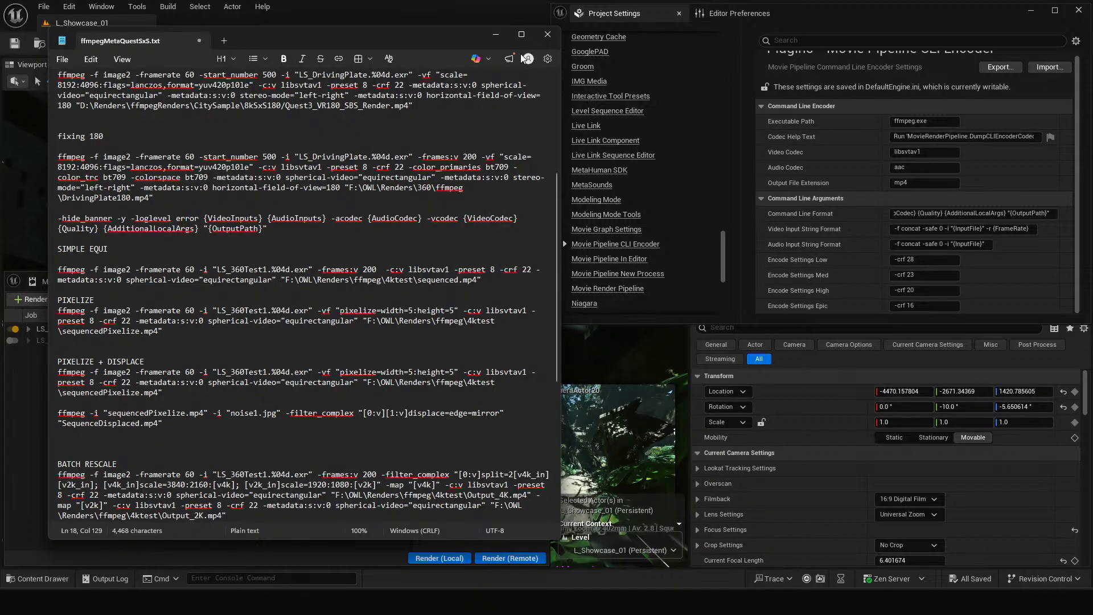
click(496, 38)
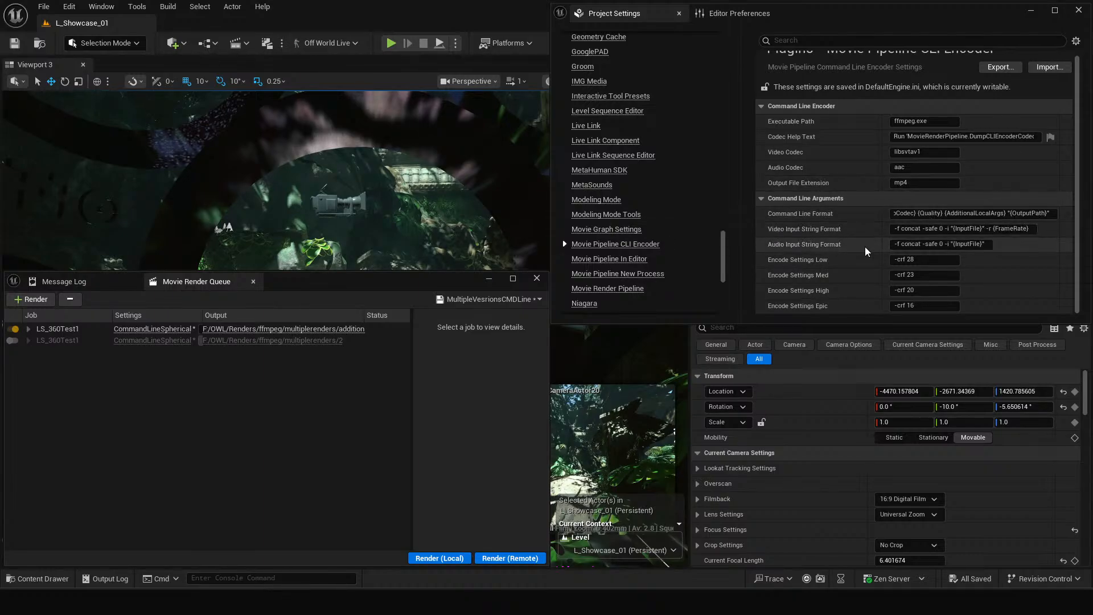
Step: Open the first LS_360Test1 job's settings and compare the Command Line Encoder's Additional Command Line Args with the project's Command Line Format
click(934, 212)
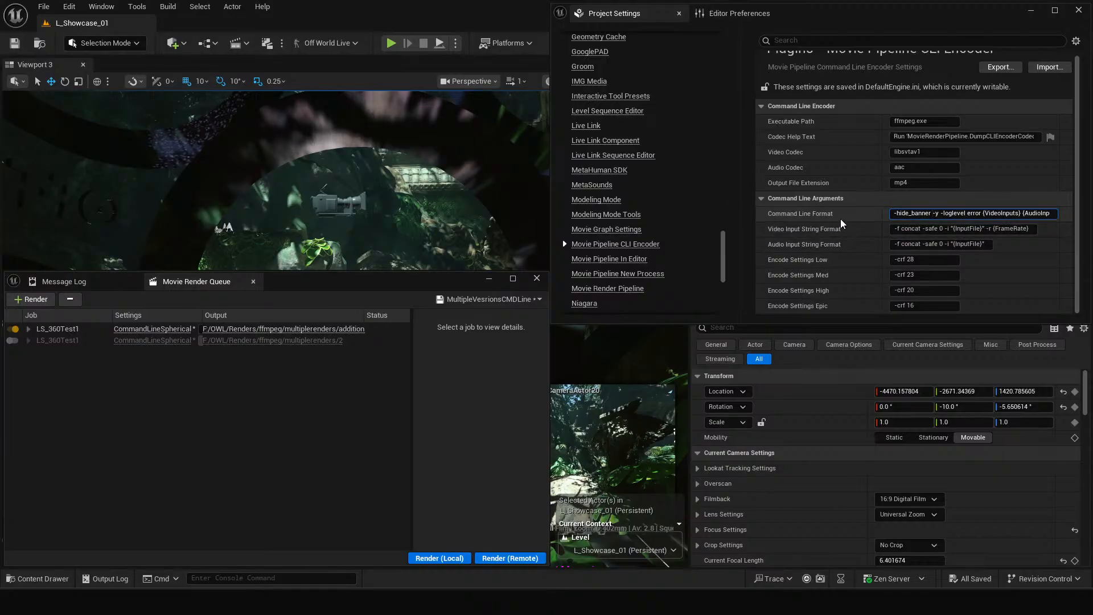
click(133, 329)
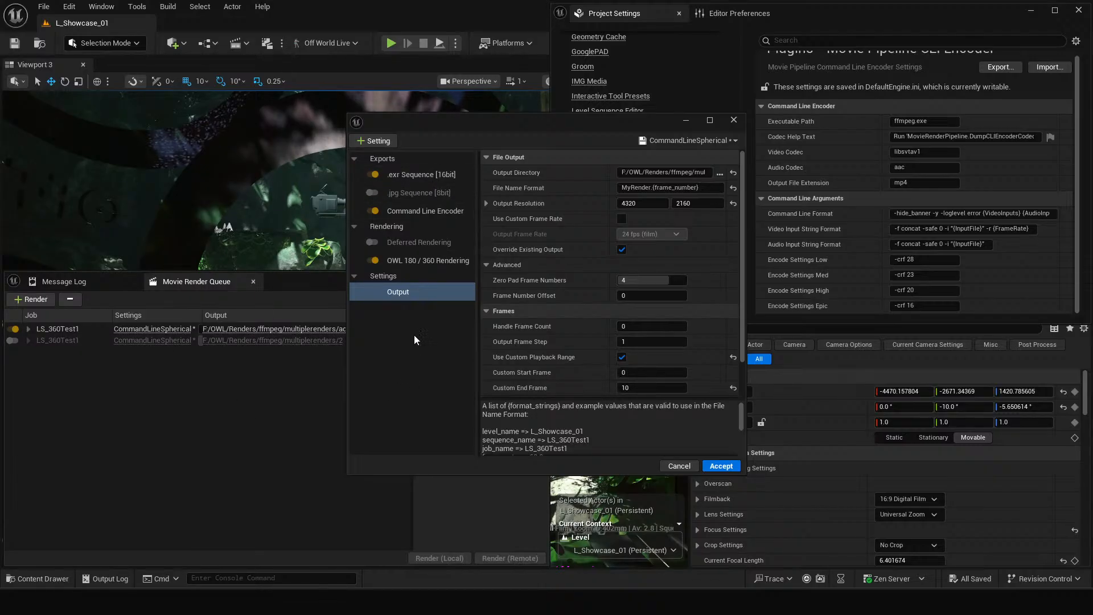
click(448, 212)
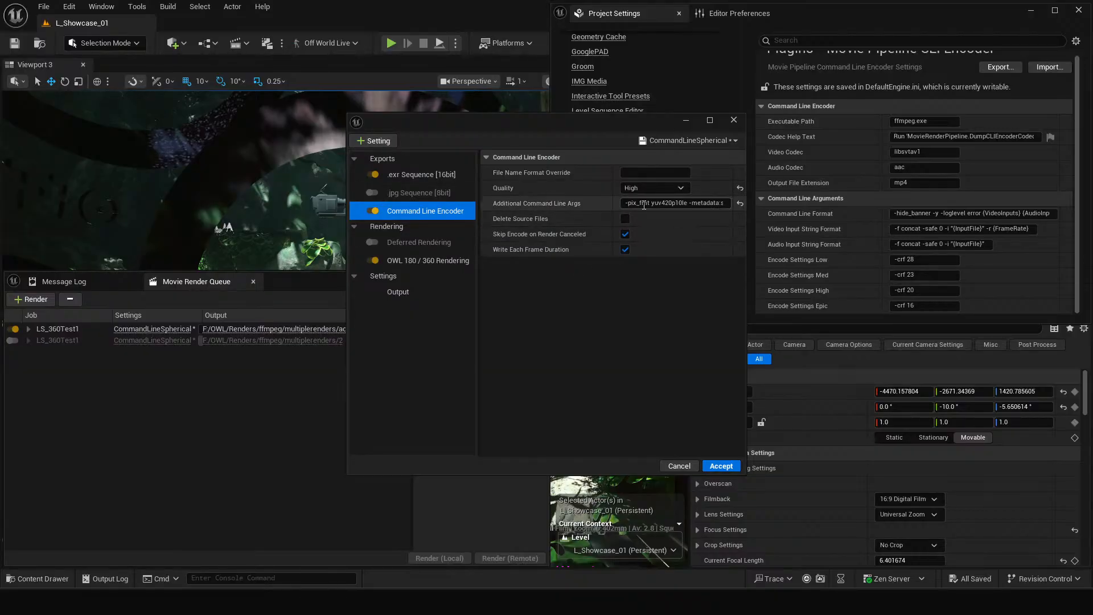
click(655, 204)
click(659, 203)
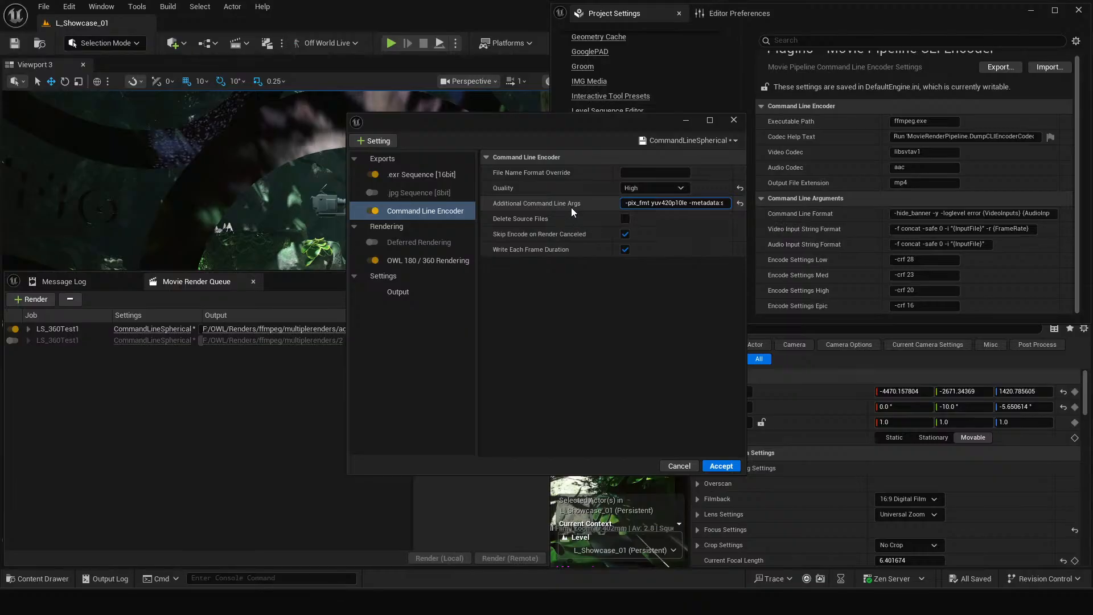
click(985, 215)
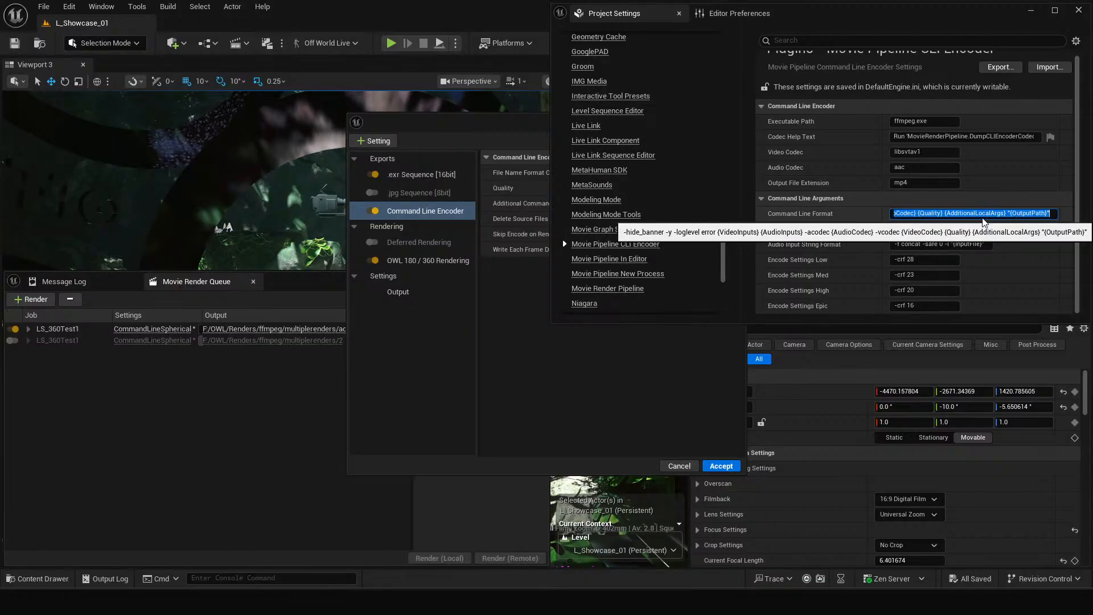
Step: Review the .exr Sequence [16bit] and OWL 180 / 360 Rendering settings of the first LS_360Test1 job
click(516, 306)
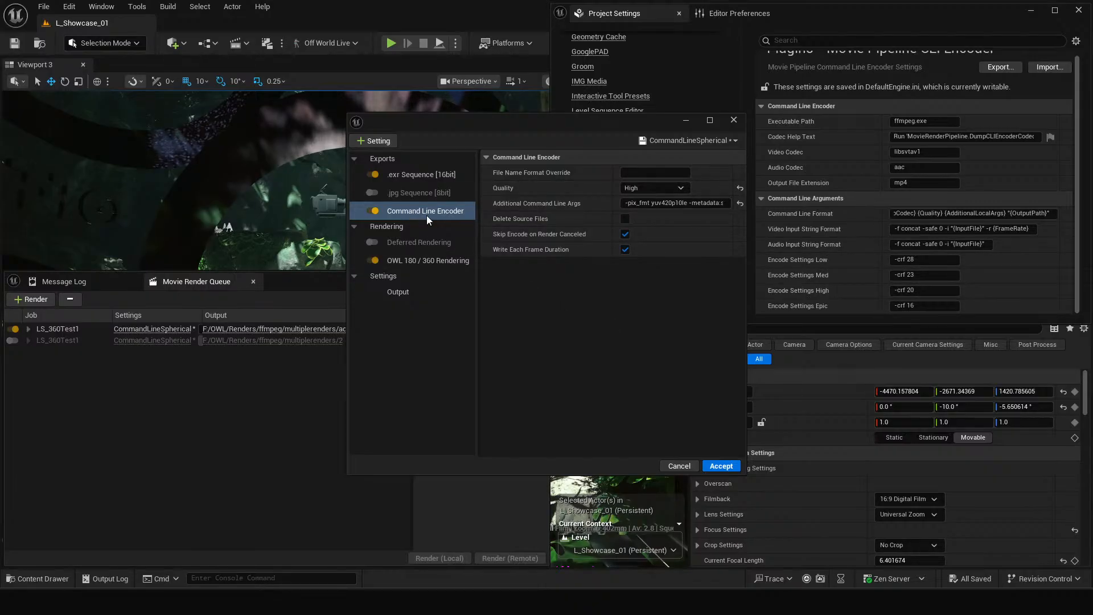
click(410, 176)
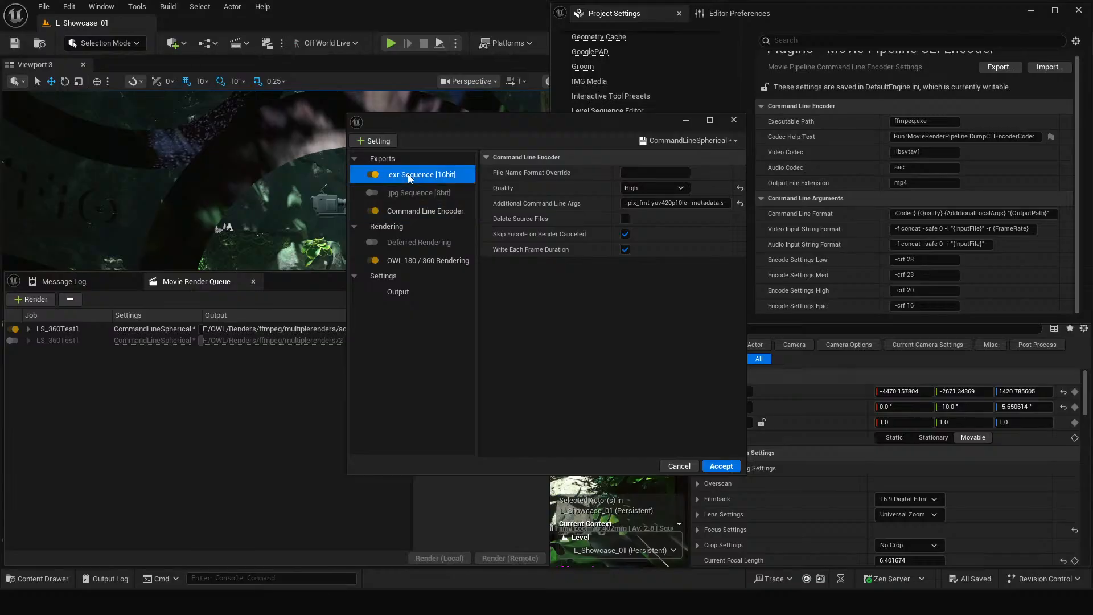
click(420, 260)
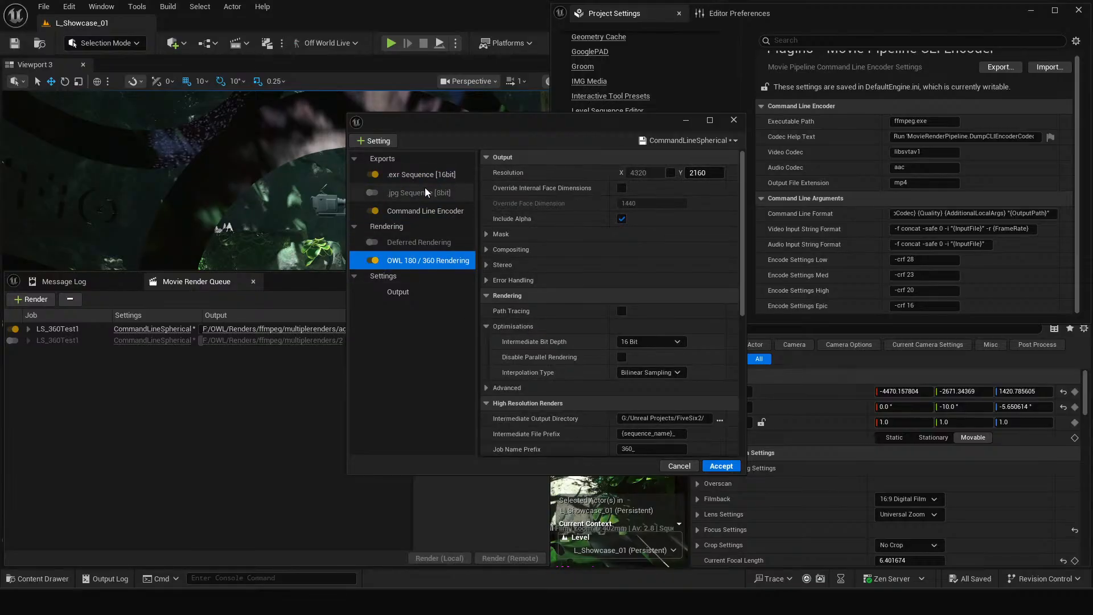
click(416, 175)
Step: Start choosing a new Output Directory for the job and go up to the F:\OWL\Renders\ffmpeg folder
click(398, 292)
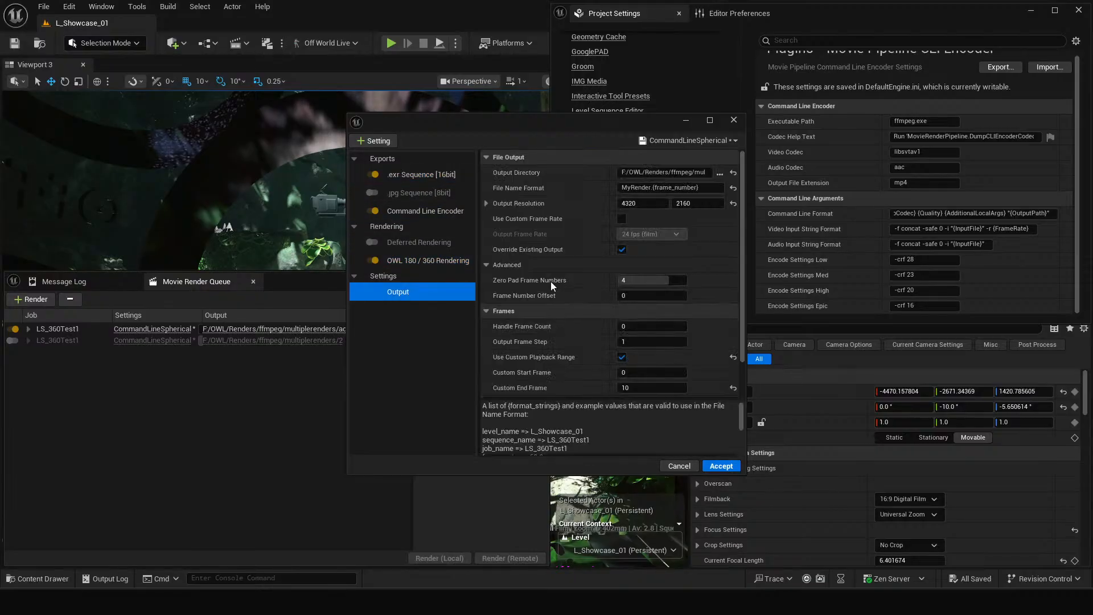
click(690, 172)
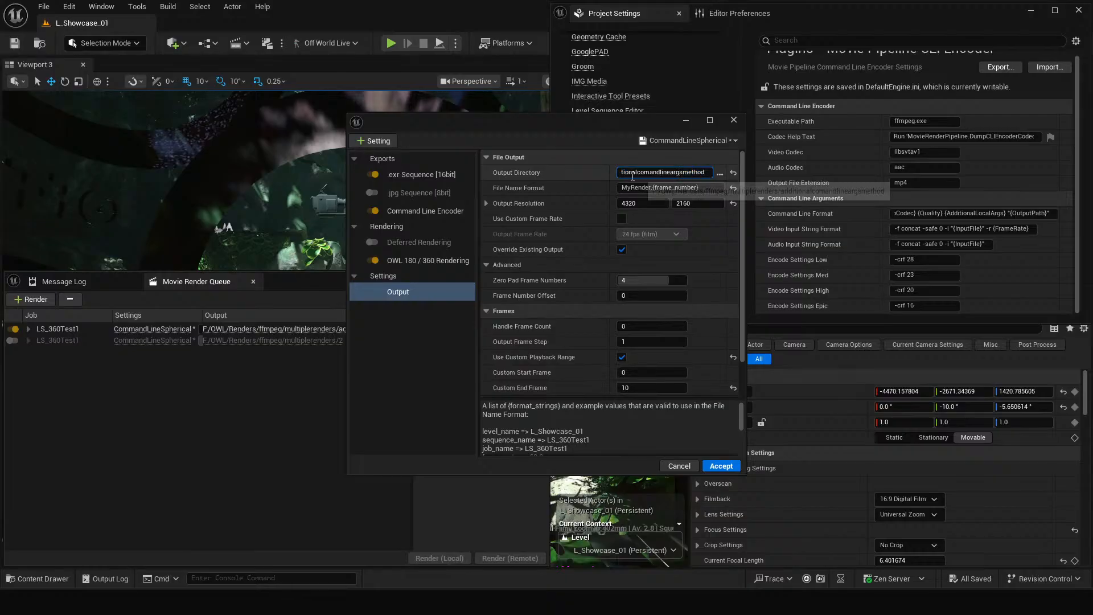
click(720, 173)
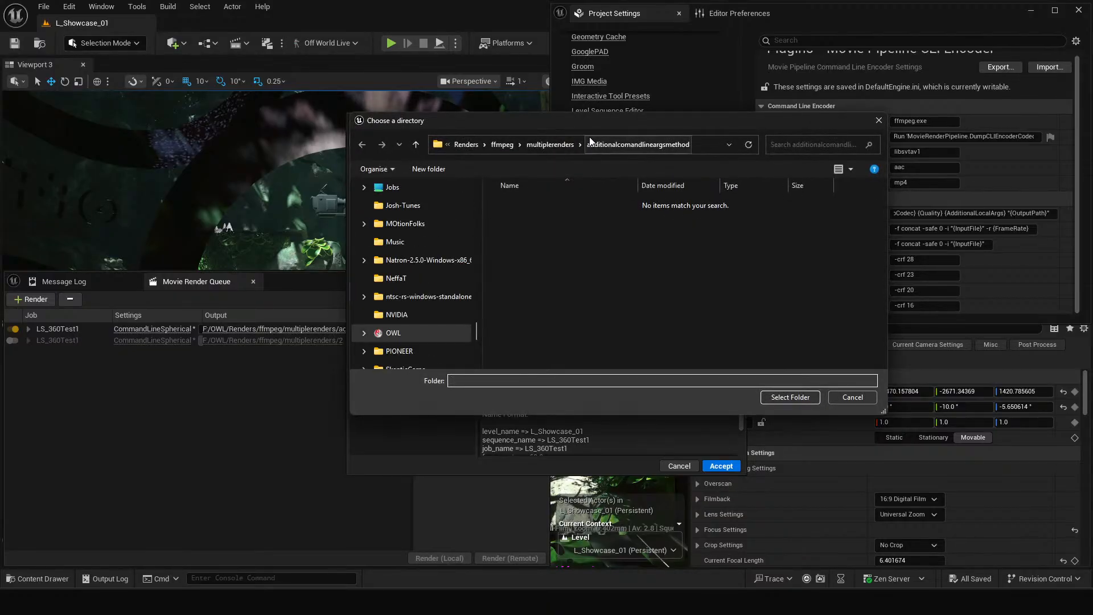
click(564, 145)
click(589, 146)
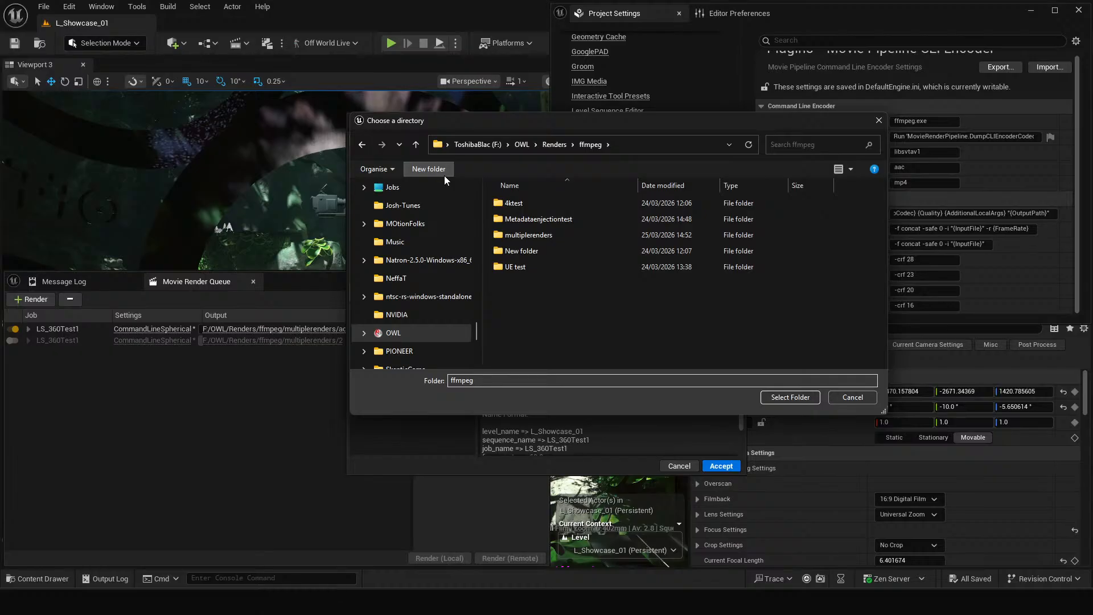
Step: Create a folder named streamtest inside ffmpeg and select it as the job's Output Directory
click(445, 177)
text(streamn)
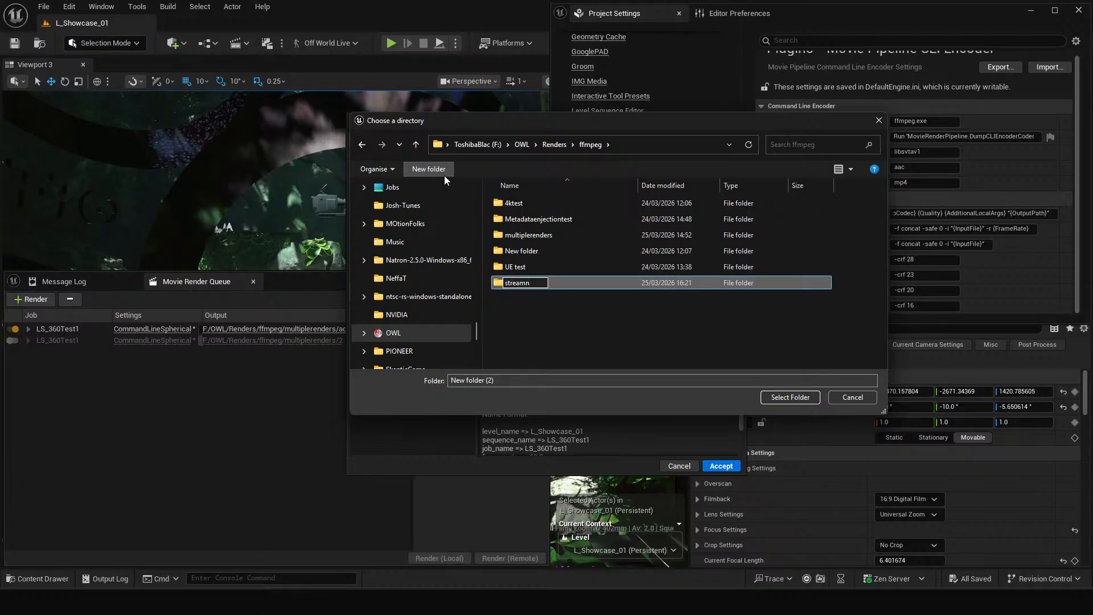
key(BackSpace)
text(test)
right_drag(493, 285, 495, 292)
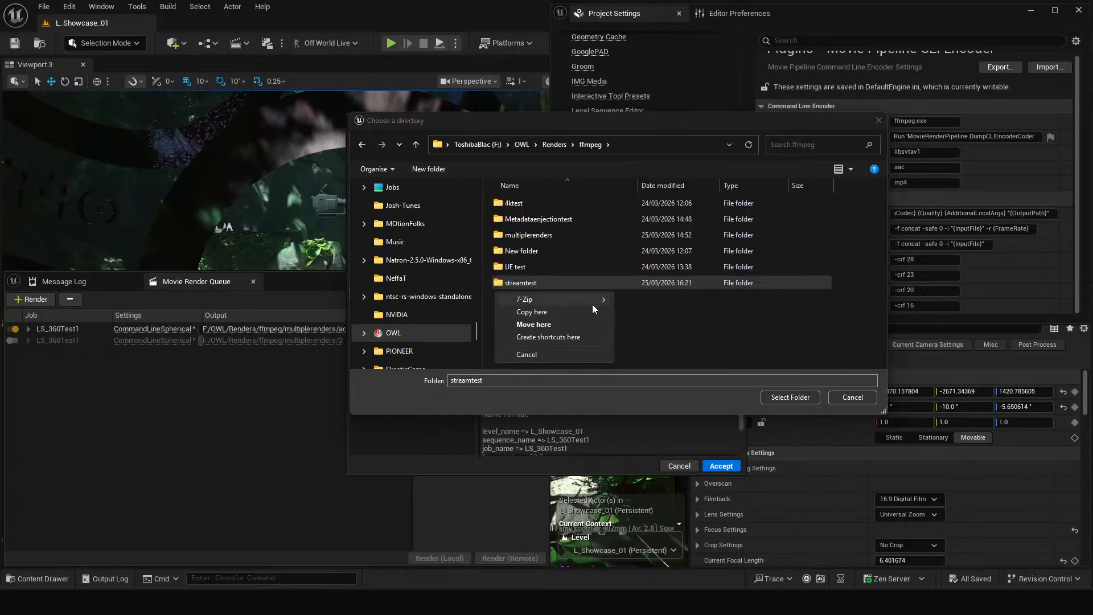
key(Escape)
double_click(550, 283)
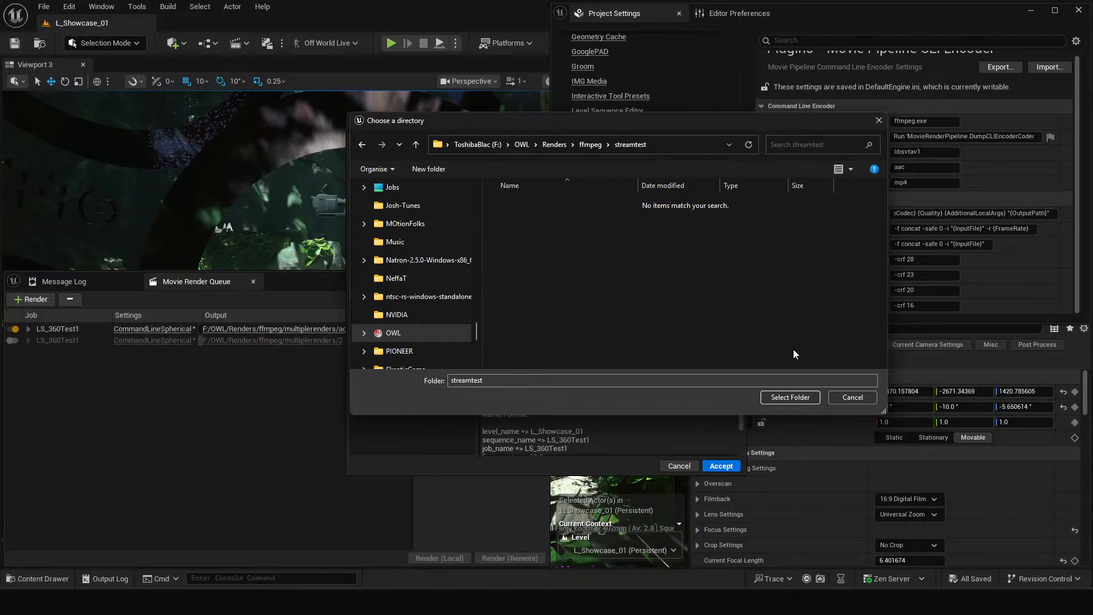
click(790, 398)
Step: Check the job's OWL 180 / 360 Rendering and Output settings, including the frame range, and accept the configuration
click(430, 260)
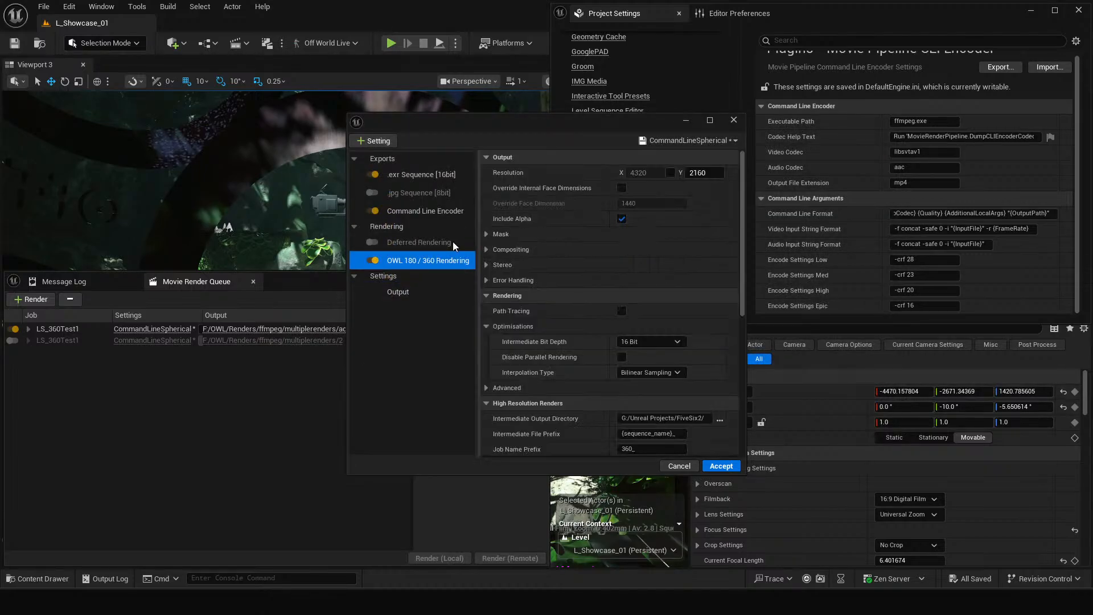
scroll(562, 296, down, 5)
click(405, 292)
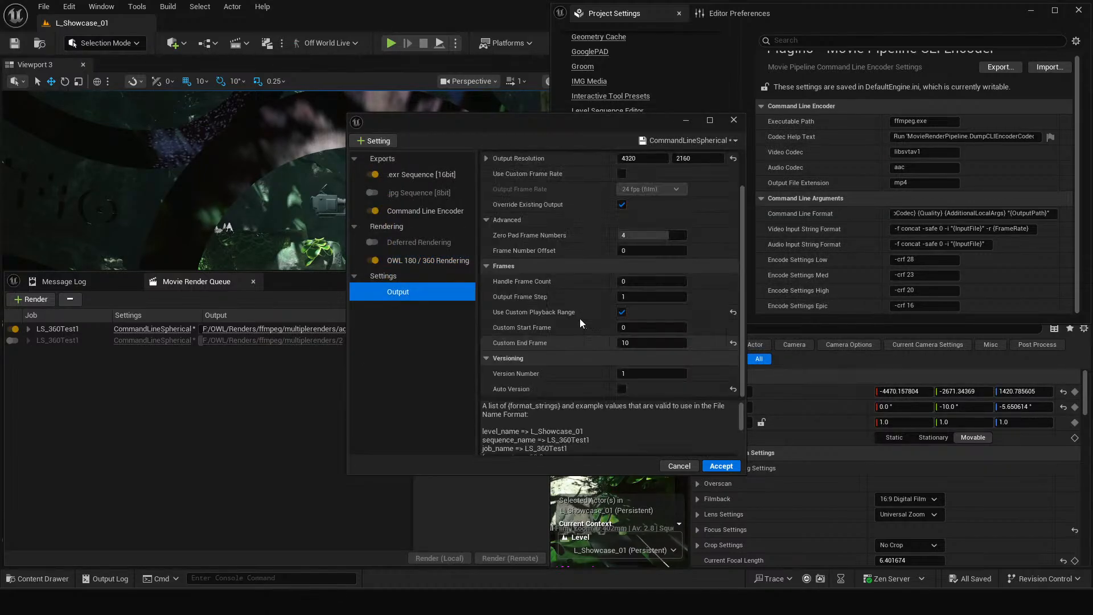
scroll(554, 333, up, 2)
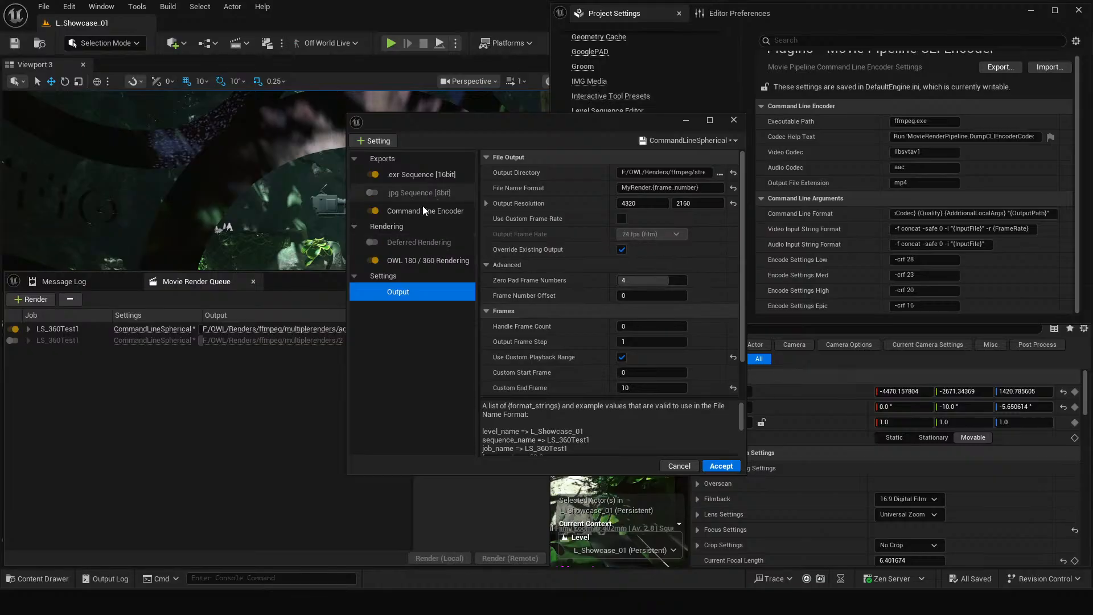
click(721, 466)
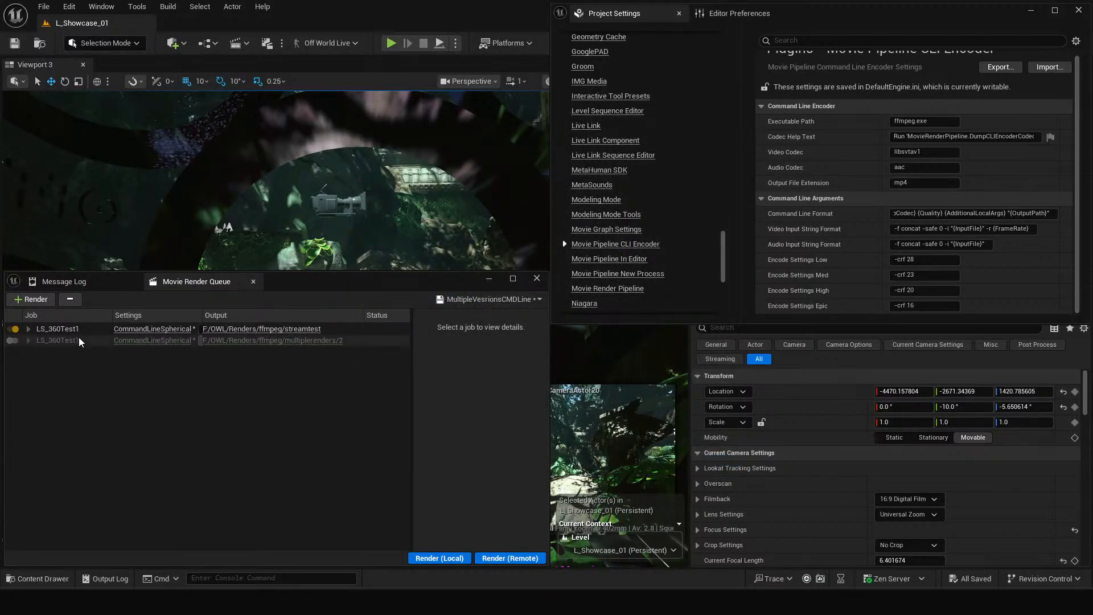
Step: Open the job's streamtest output folder and render the enabled LS_360Test1 job locally
click(299, 329)
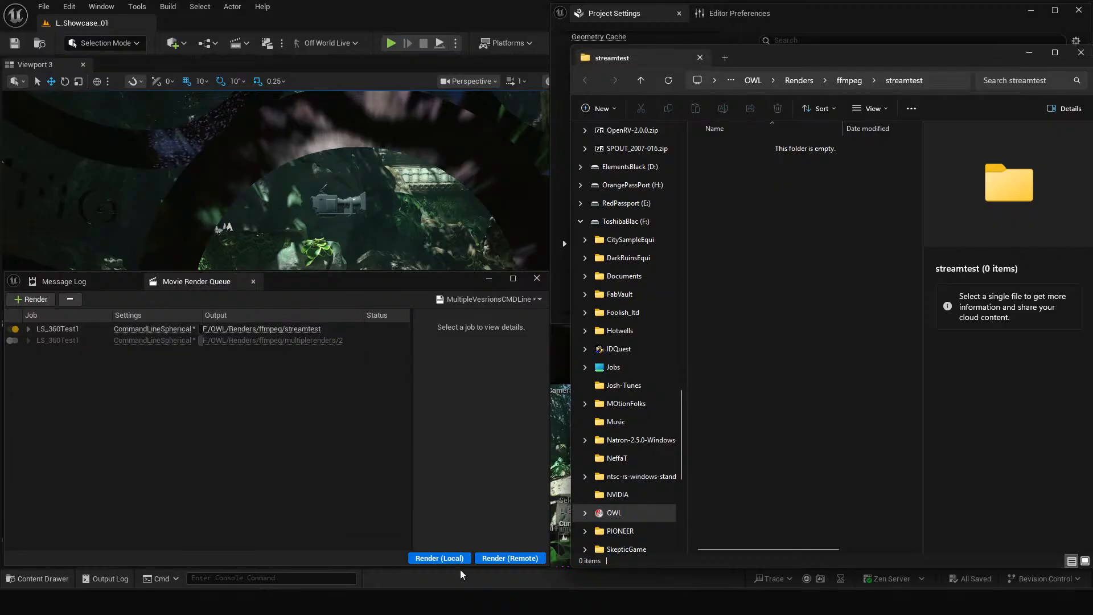
click(446, 559)
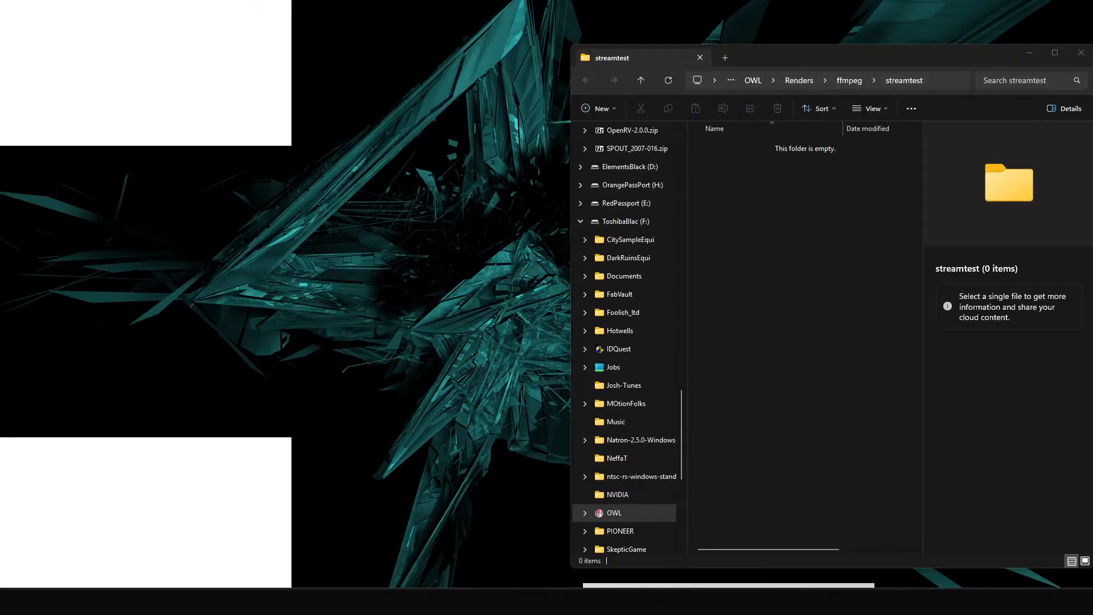
click(575, 549)
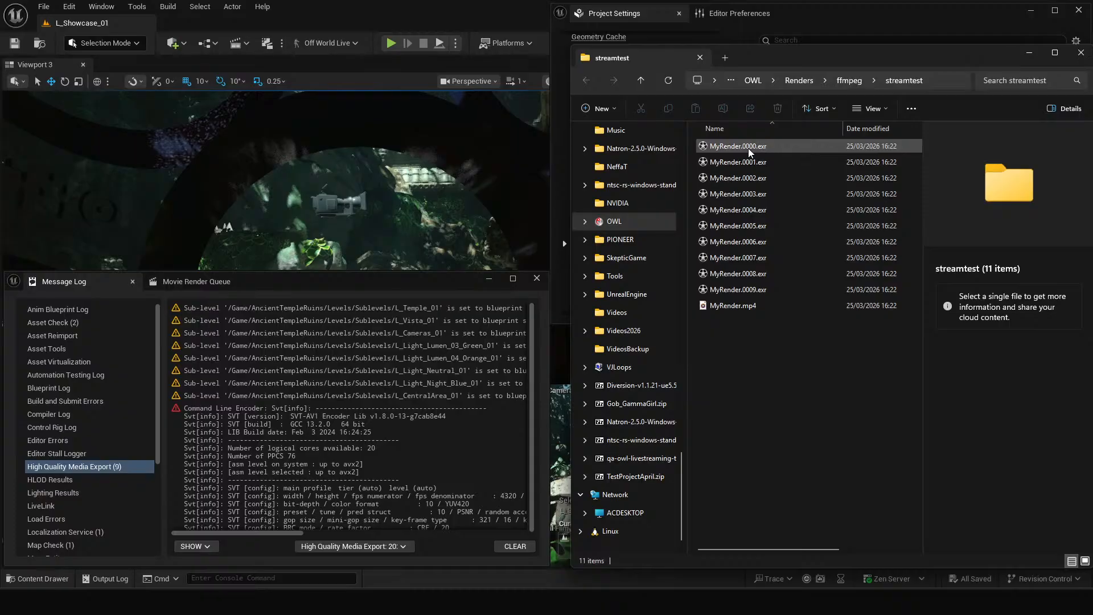
Step: Open the rendered MyRender.mp4 in Media Player, try to play it, and close the player
double_click(745, 307)
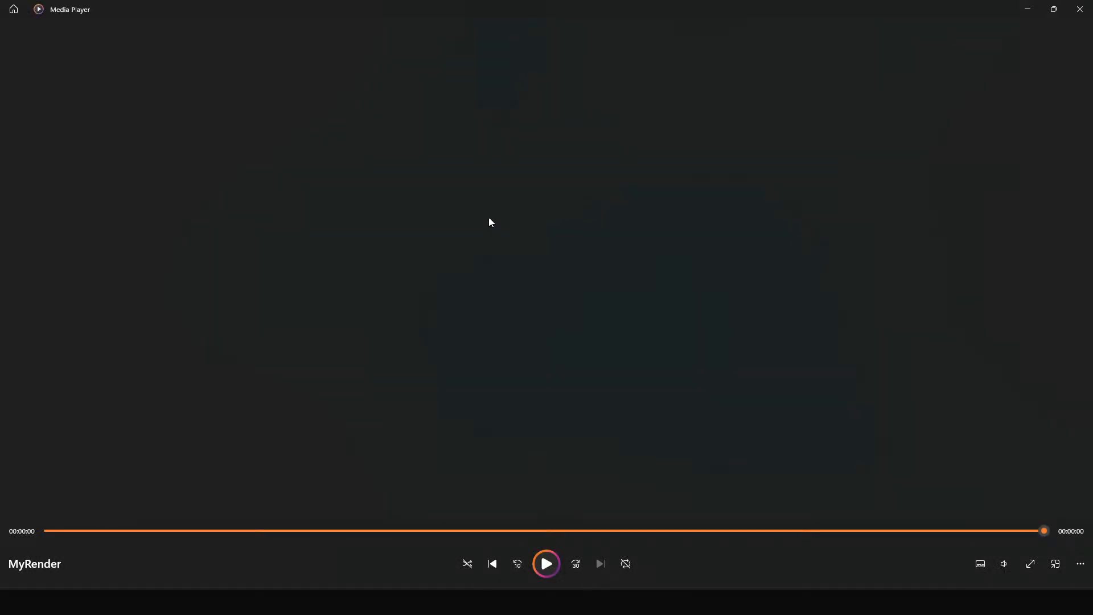
click(545, 566)
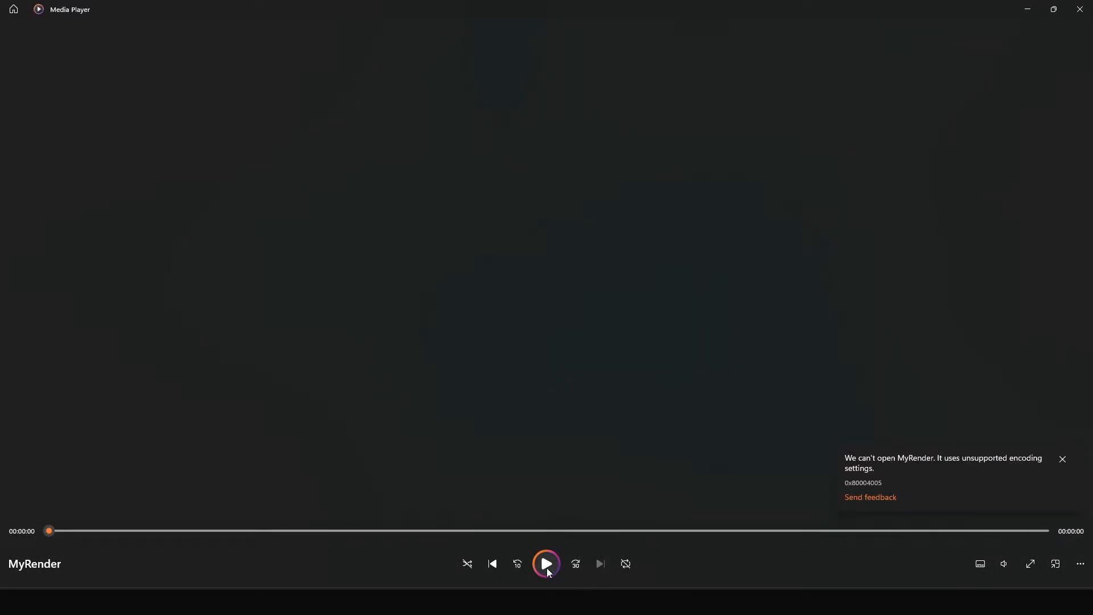
click(1081, 11)
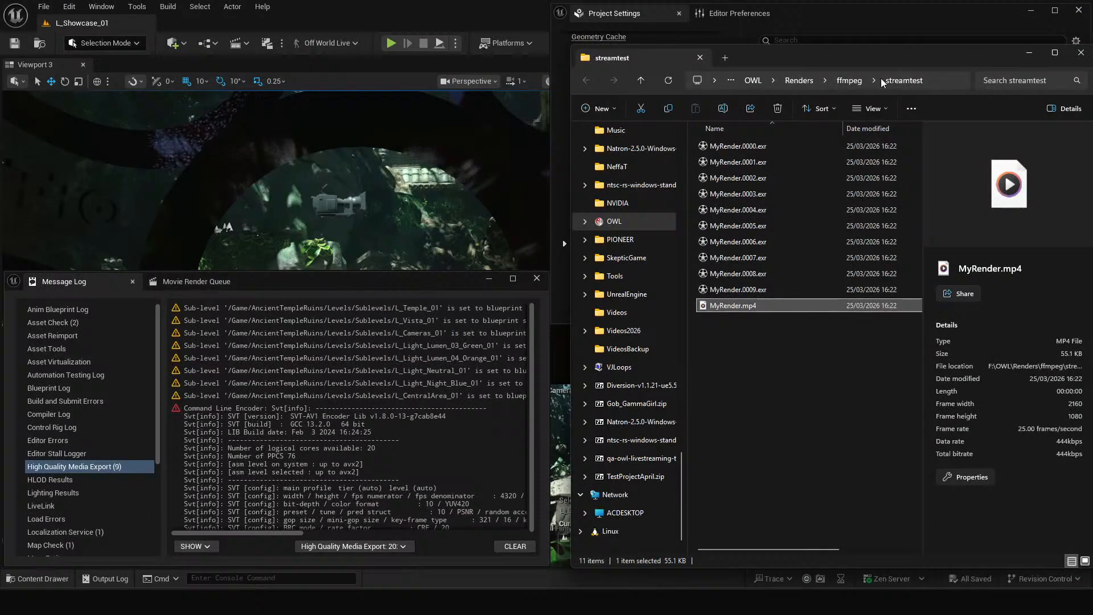
Step: Compare the file details of MyRender.mp4 and MyRender.0000.exr in the streamtest folder
click(764, 370)
click(764, 309)
click(760, 402)
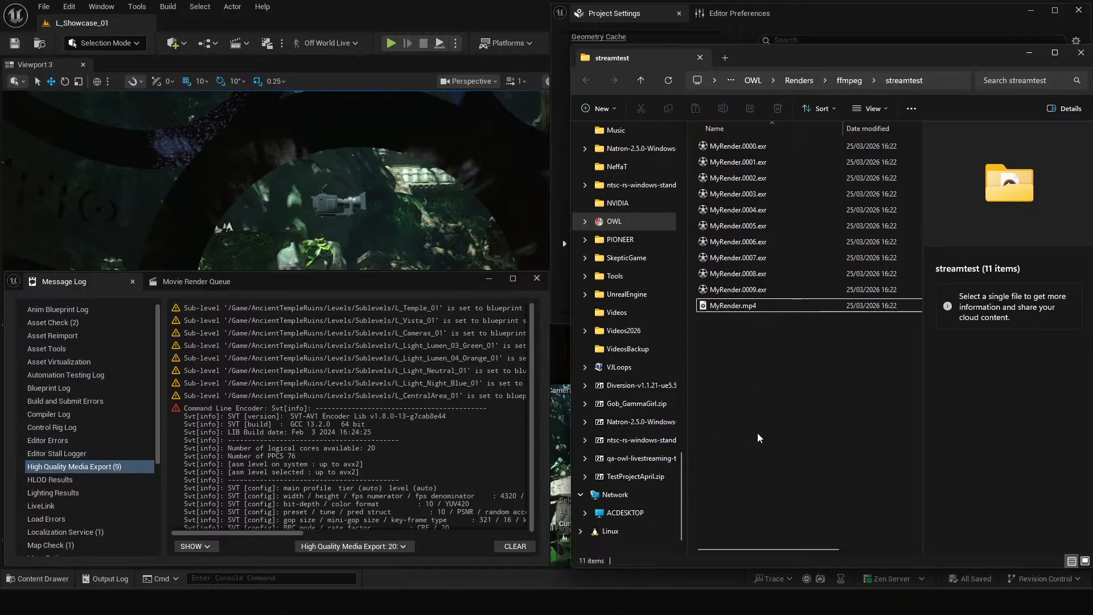
click(730, 305)
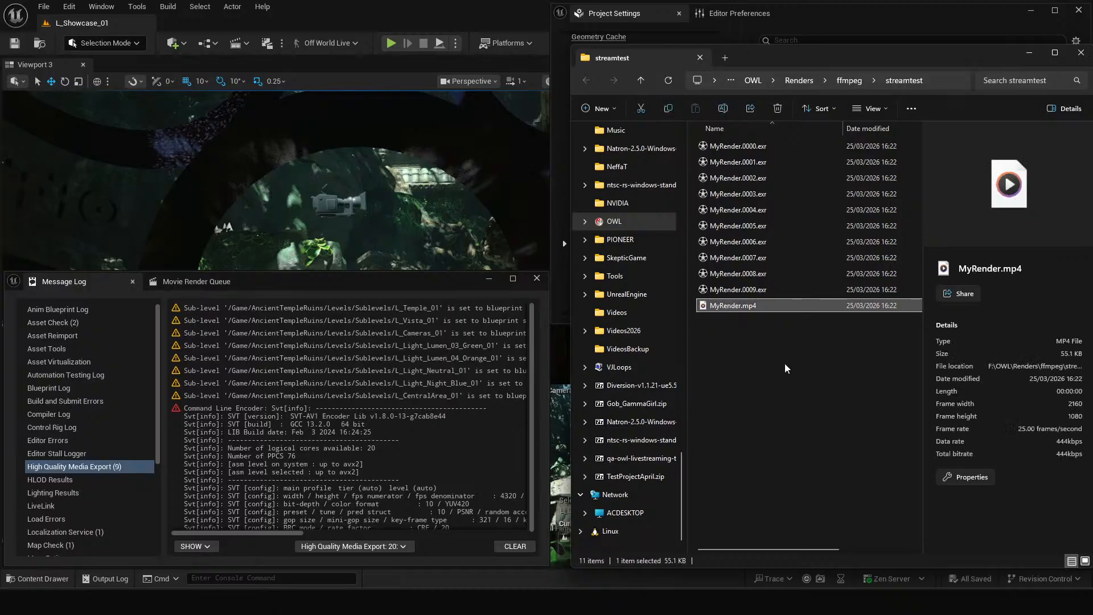
click(760, 147)
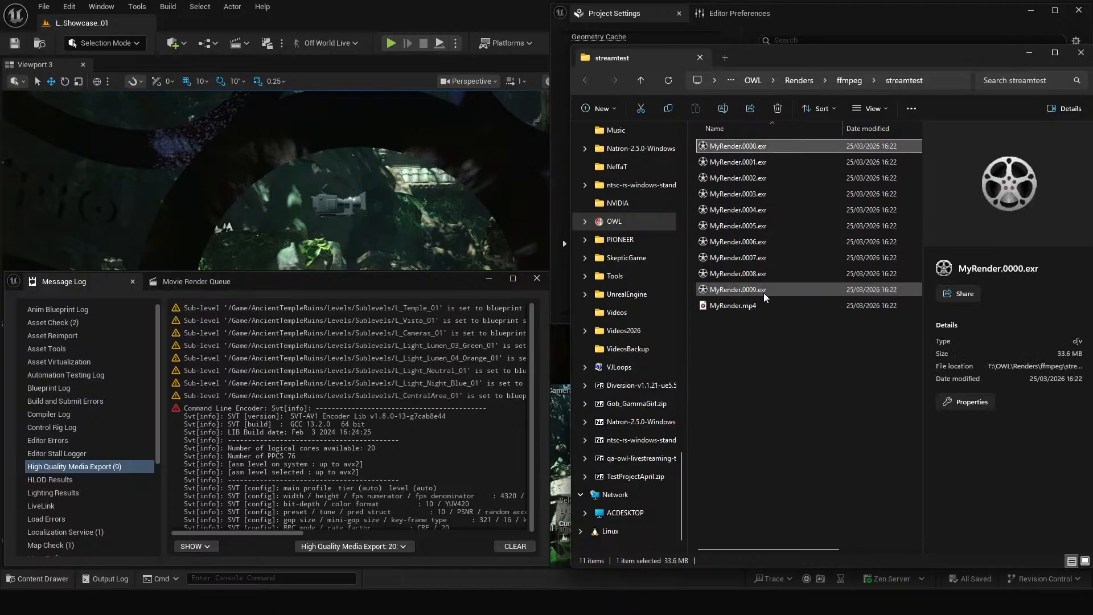
click(738, 306)
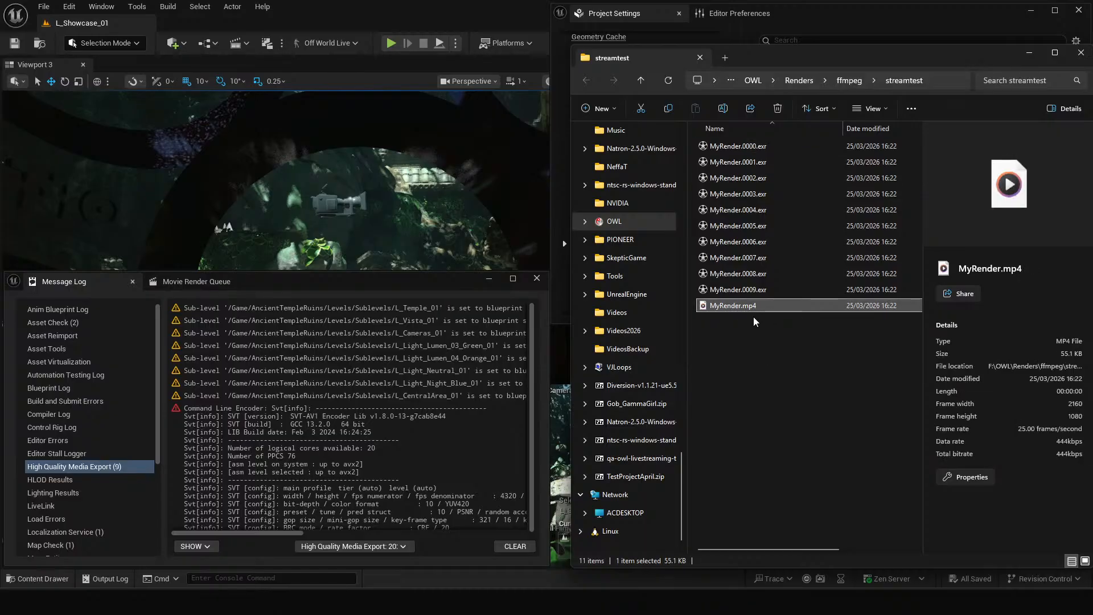
Step: Return to the project settings and render queue, reopen the first job's Command Line Encoder settings, and clear Additional Command Line Args
click(741, 13)
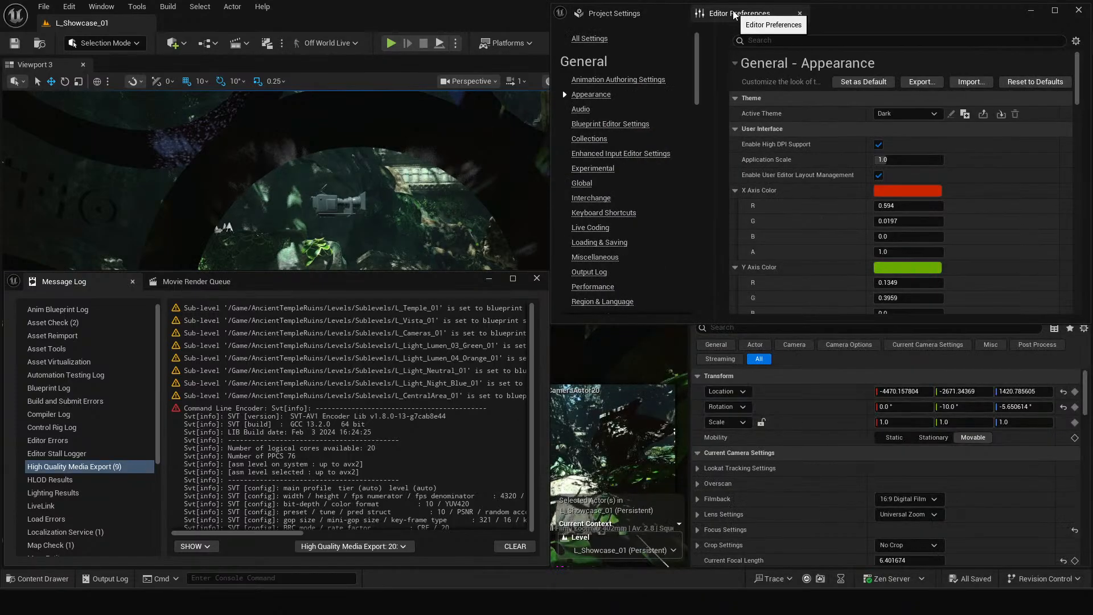
click(618, 13)
click(197, 282)
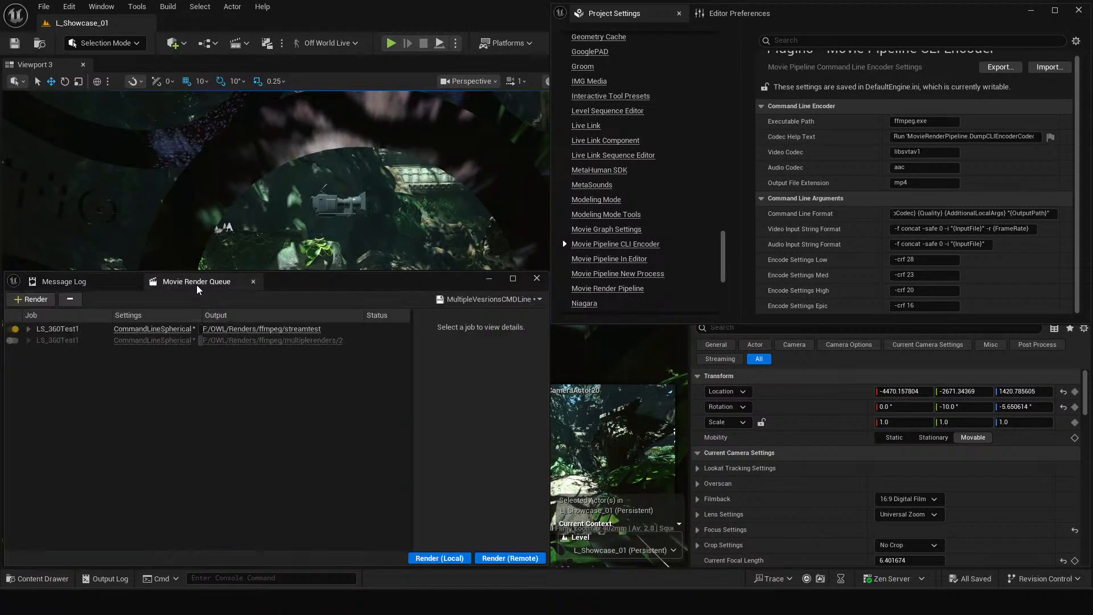
click(151, 329)
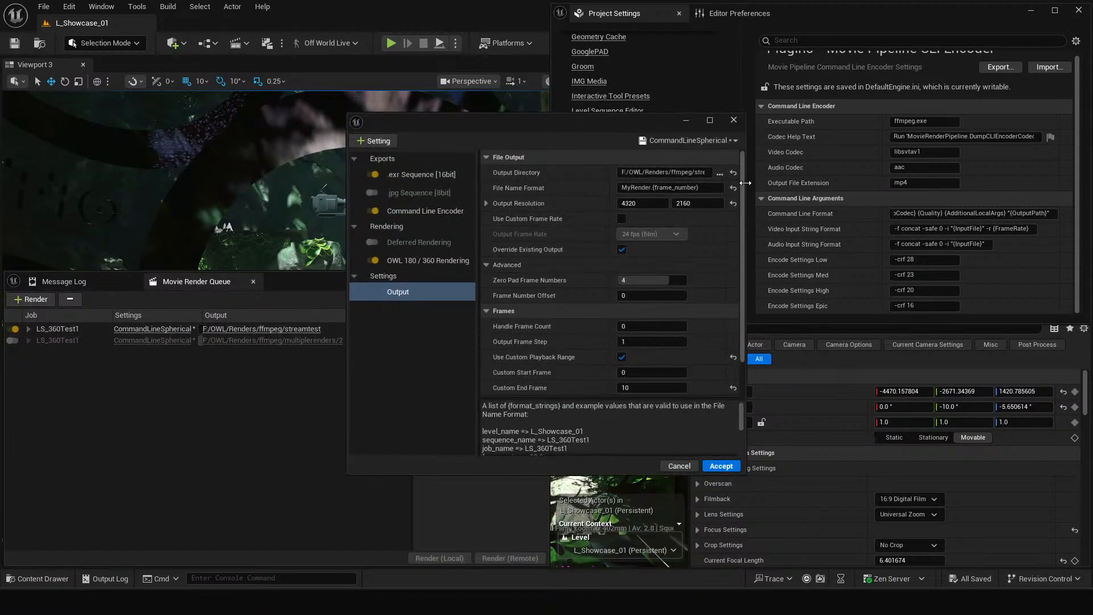
click(416, 214)
click(661, 204)
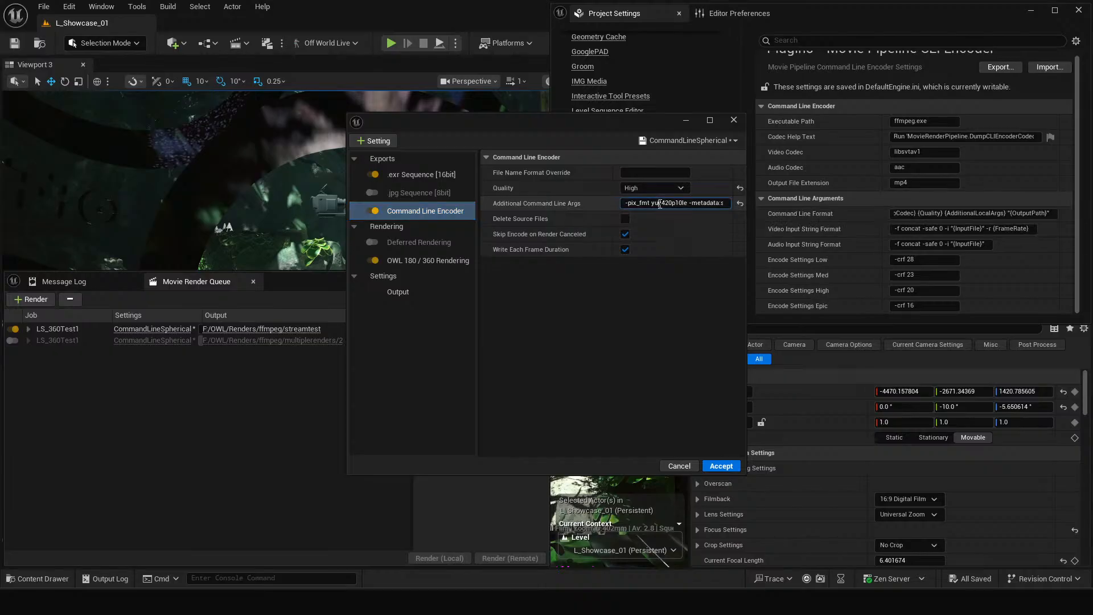
drag(672, 203, 618, 203)
click(654, 203)
key(ctrl+a)
key(BackSpace)
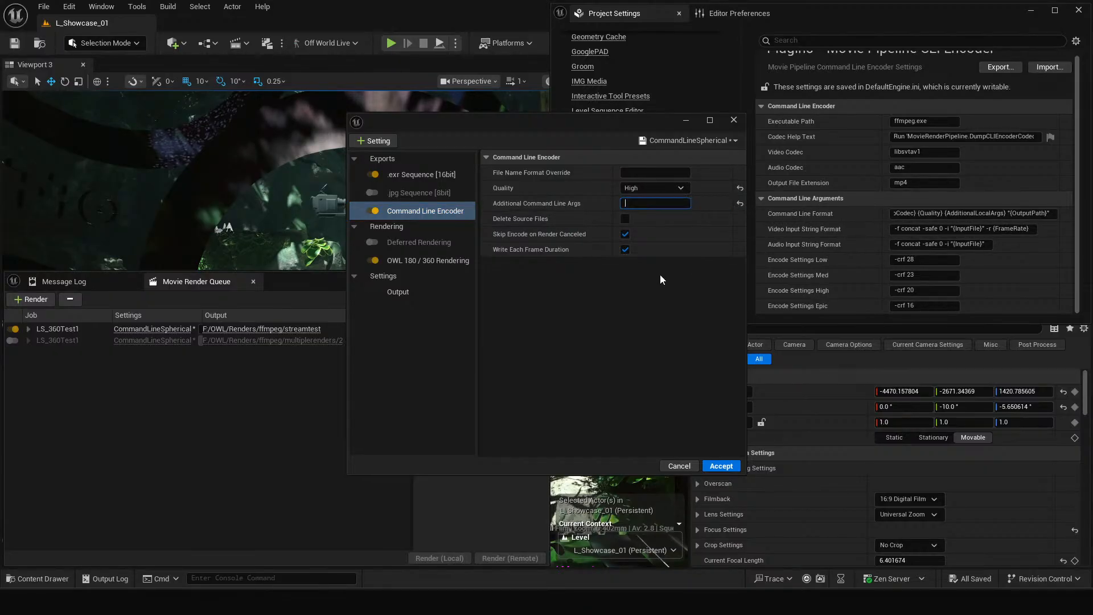
Step: Examine the job's OWL 180 / 360 Rendering resolution alongside its Command Line Encoder settings
mouse_move(244, 601)
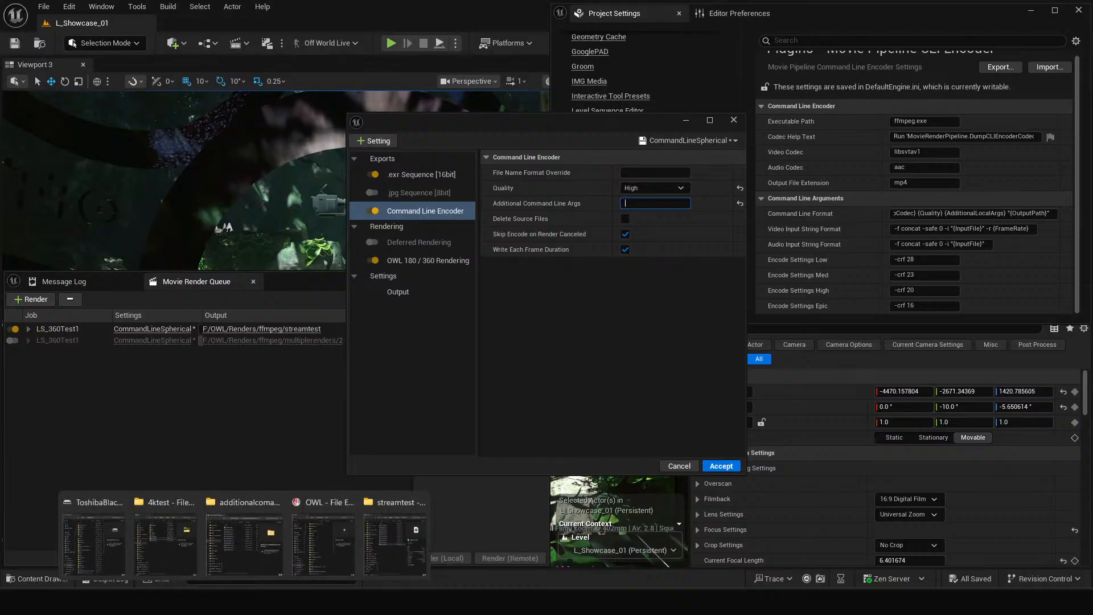
mouse_move(398, 537)
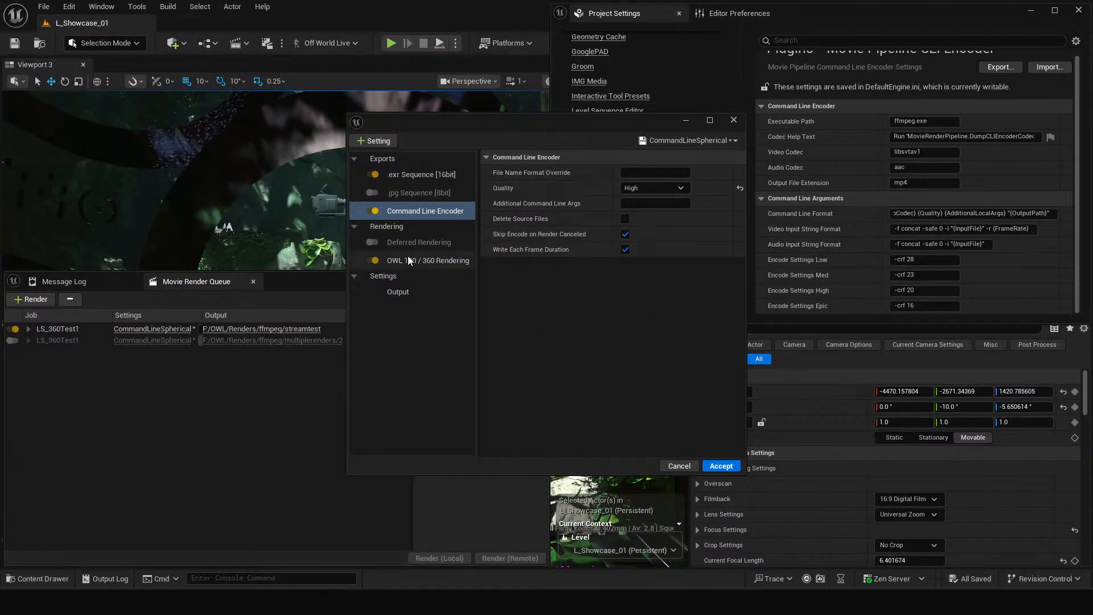
click(427, 264)
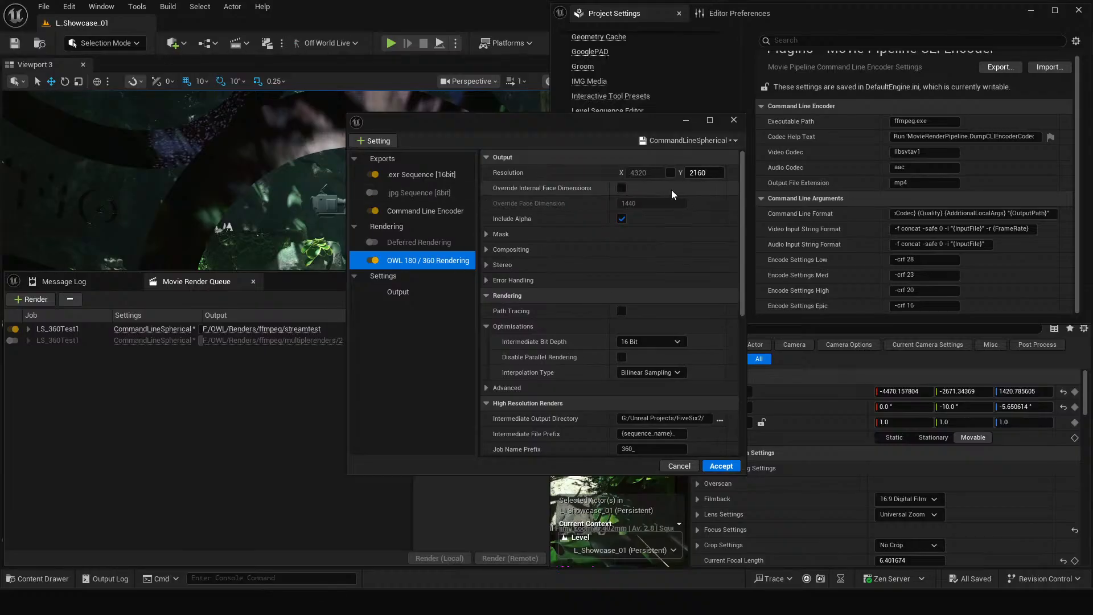
click(703, 173)
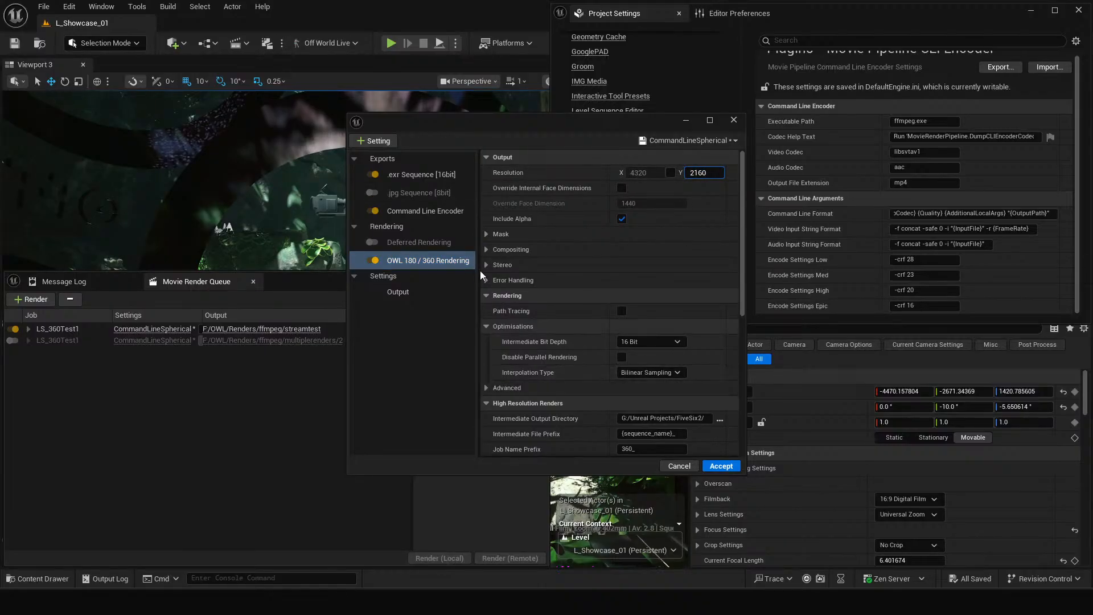
click(431, 212)
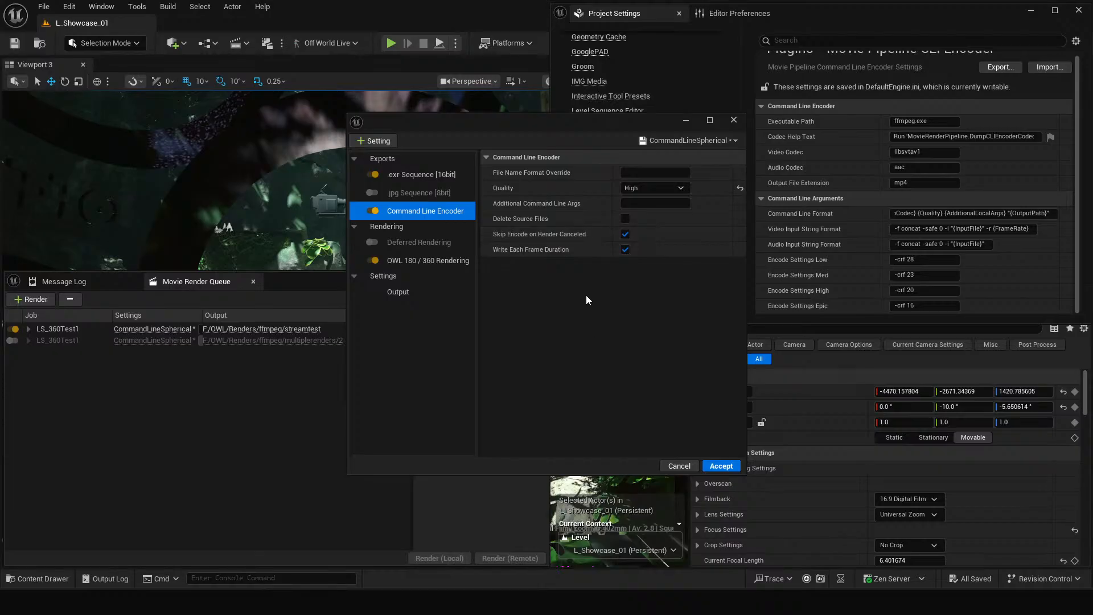
click(420, 262)
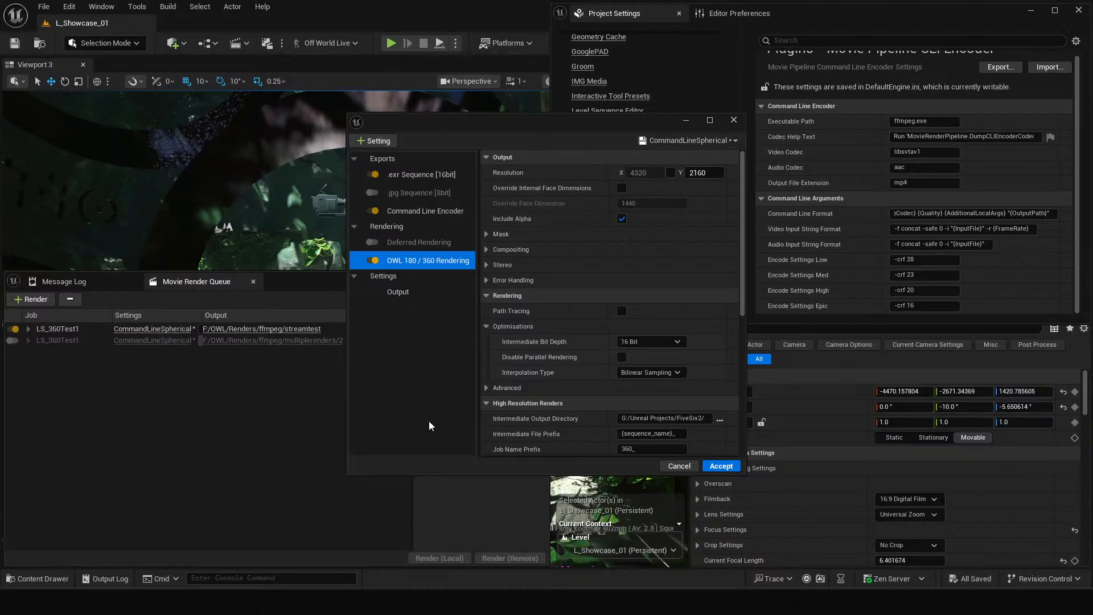
Step: Examine the job's Command Line Encoder and OWL 180 / 360 Rendering options, including the list of settings that can be added
click(428, 211)
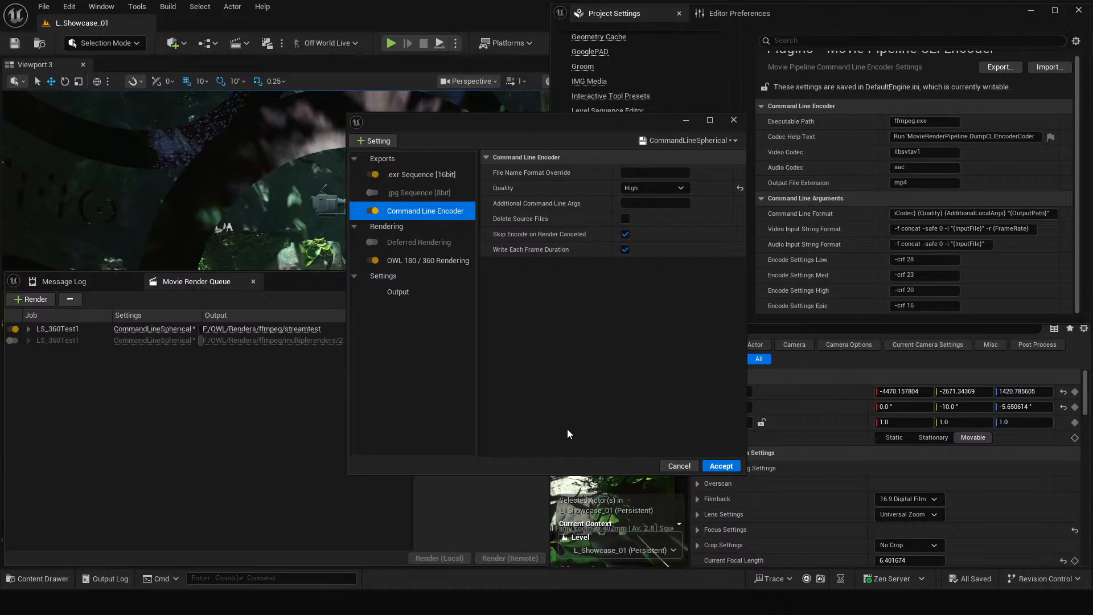
click(417, 262)
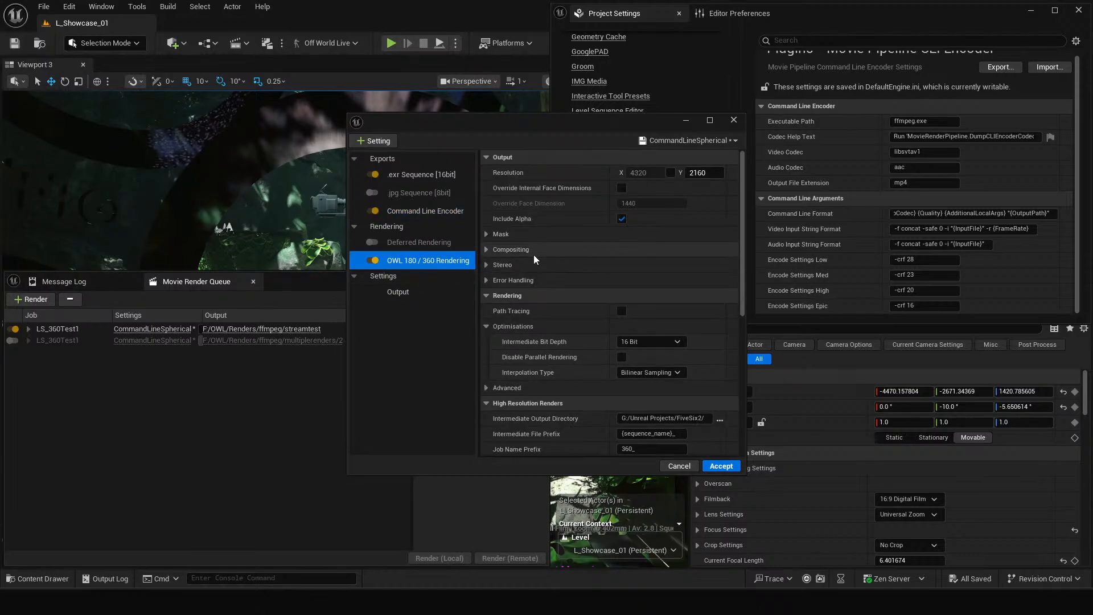
scroll(561, 398, down, 6)
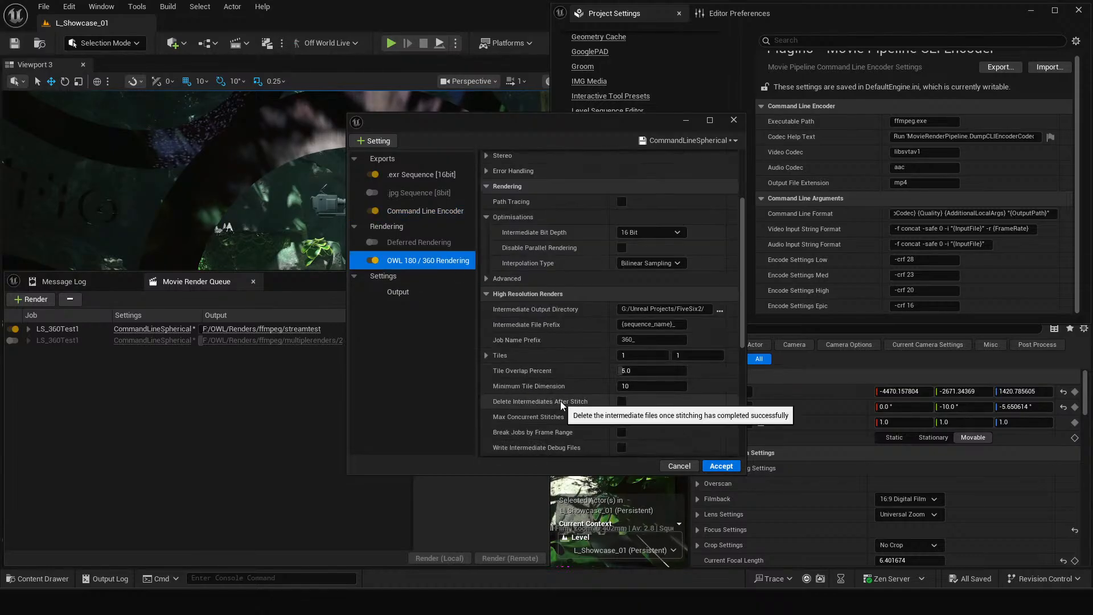
scroll(553, 396, down, 5)
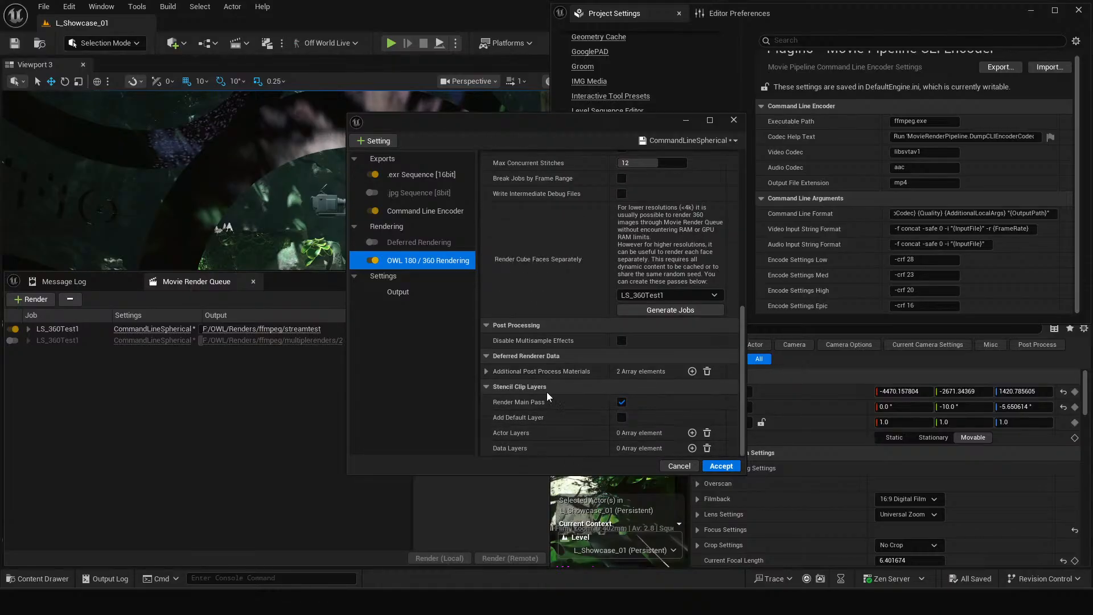
click(433, 212)
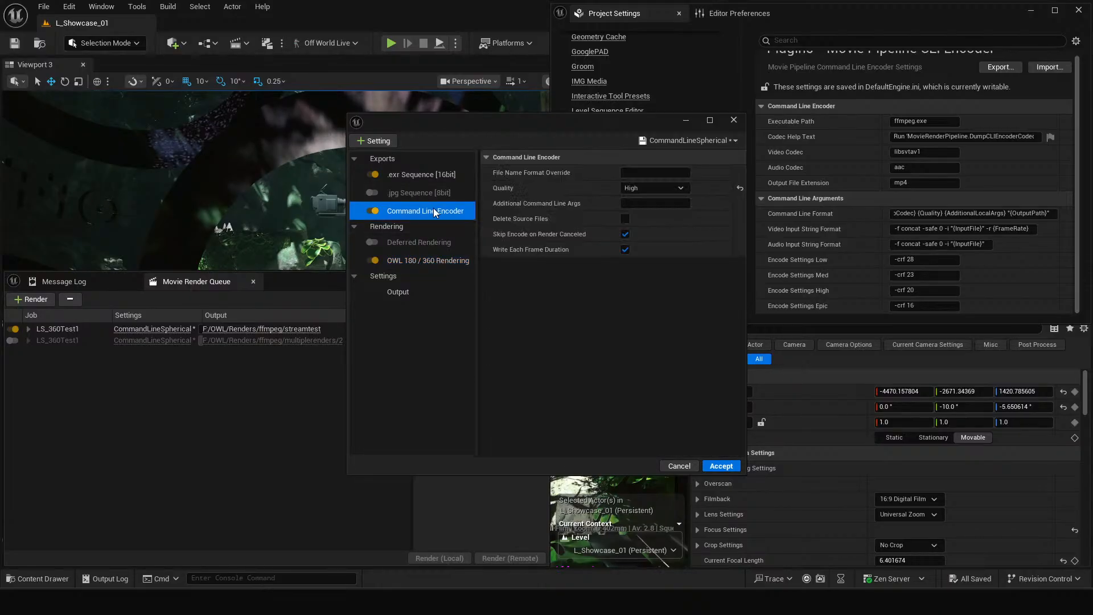
click(424, 262)
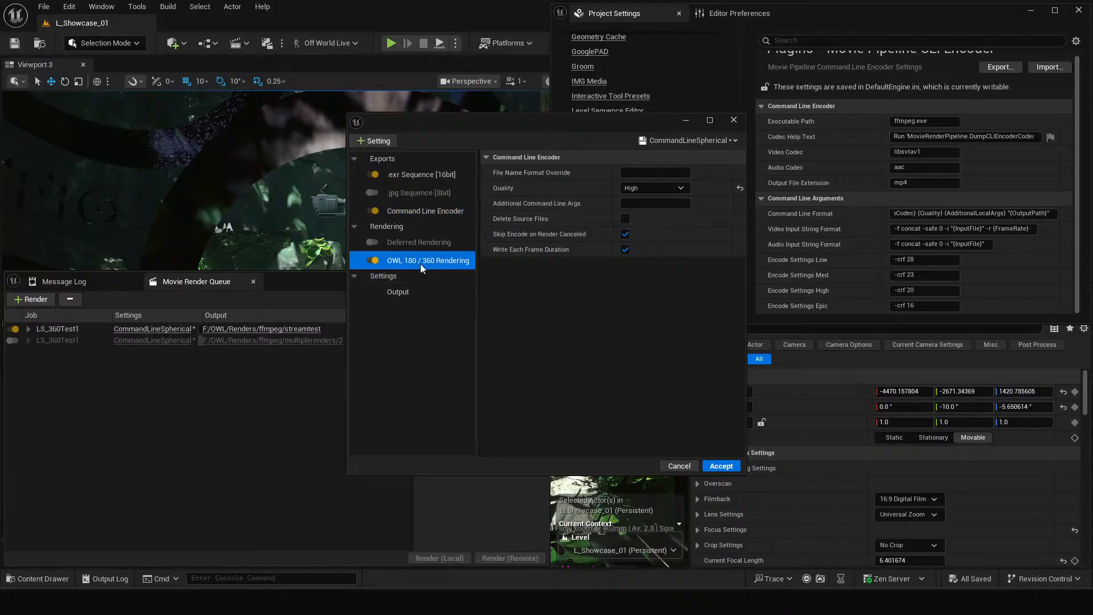
click(378, 141)
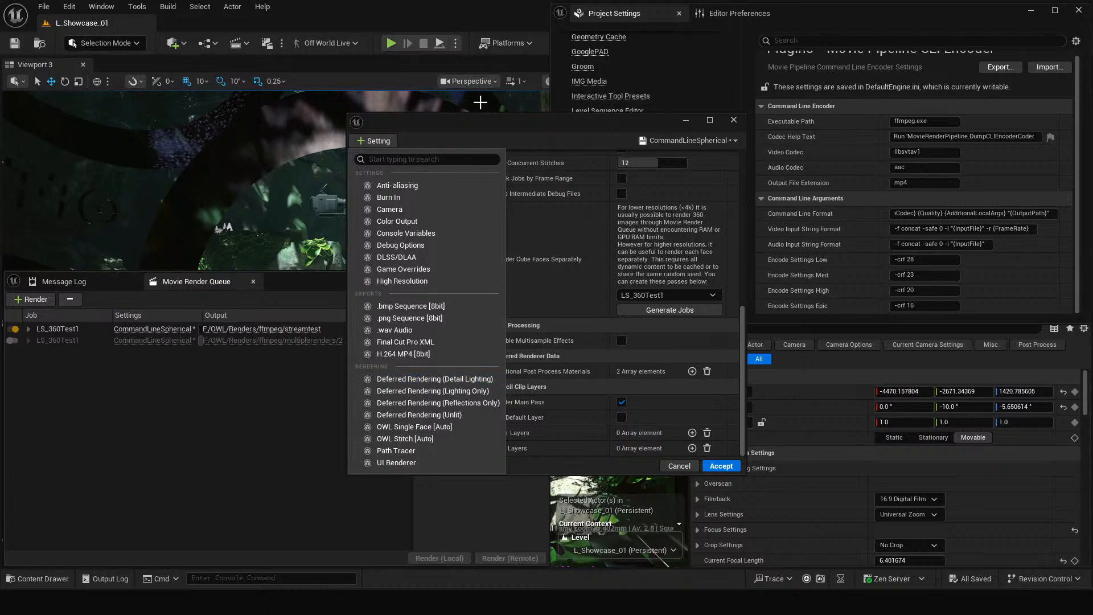
click(481, 142)
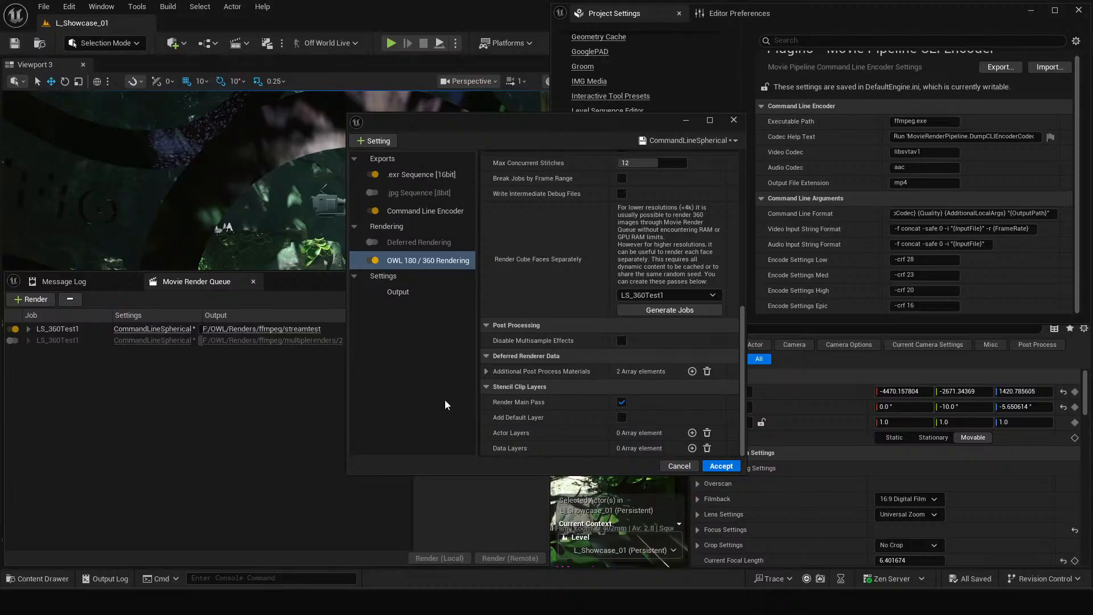
click(448, 213)
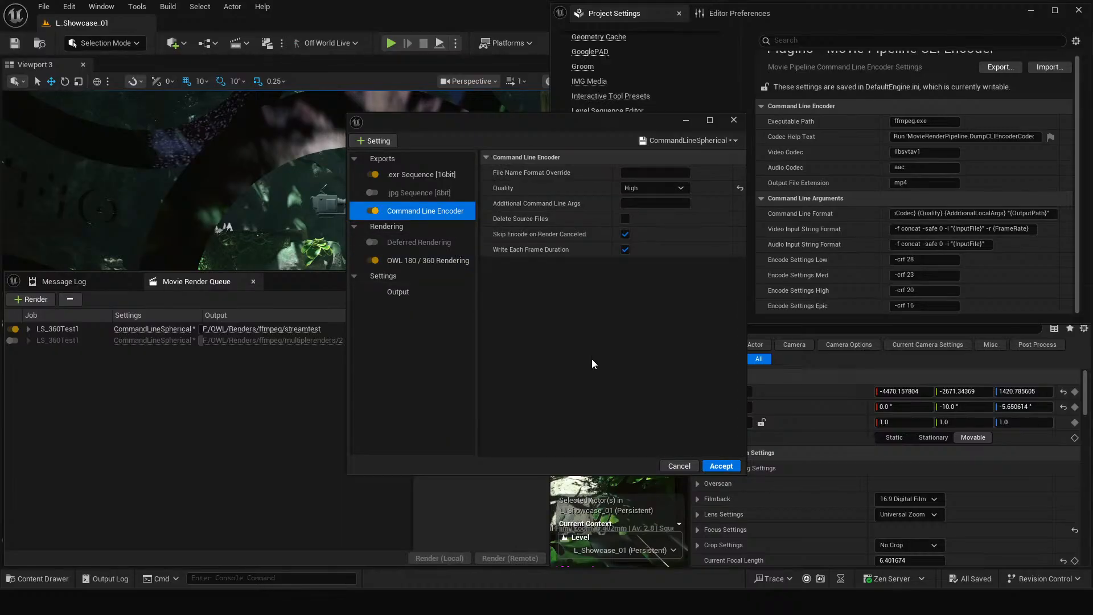
Step: Read through the Command Line Format string in the Movie Pipeline CLI Encoder project settings
click(545, 336)
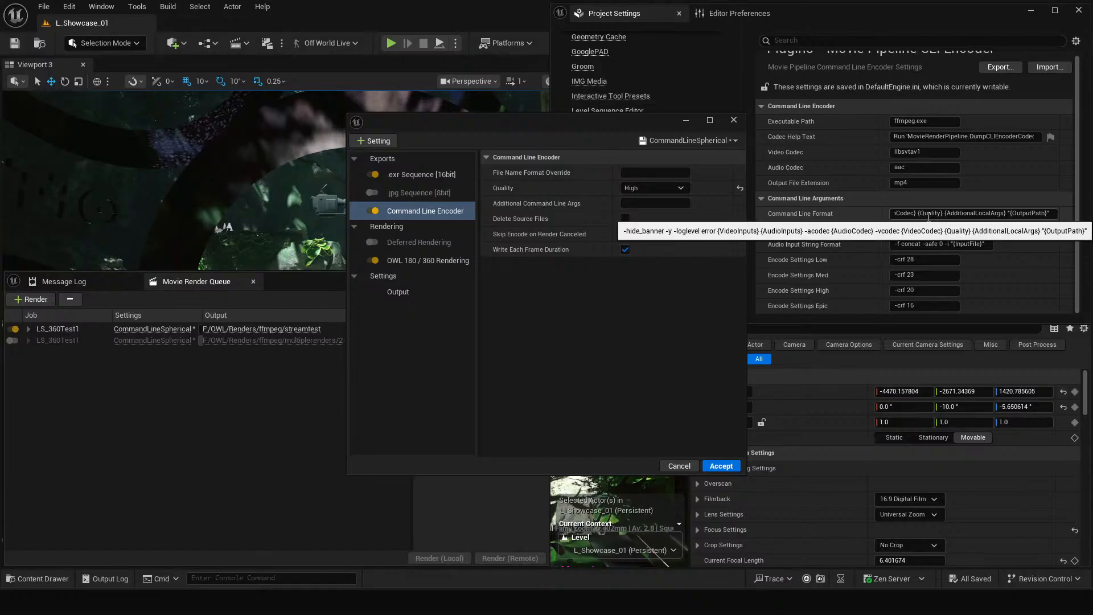
click(929, 215)
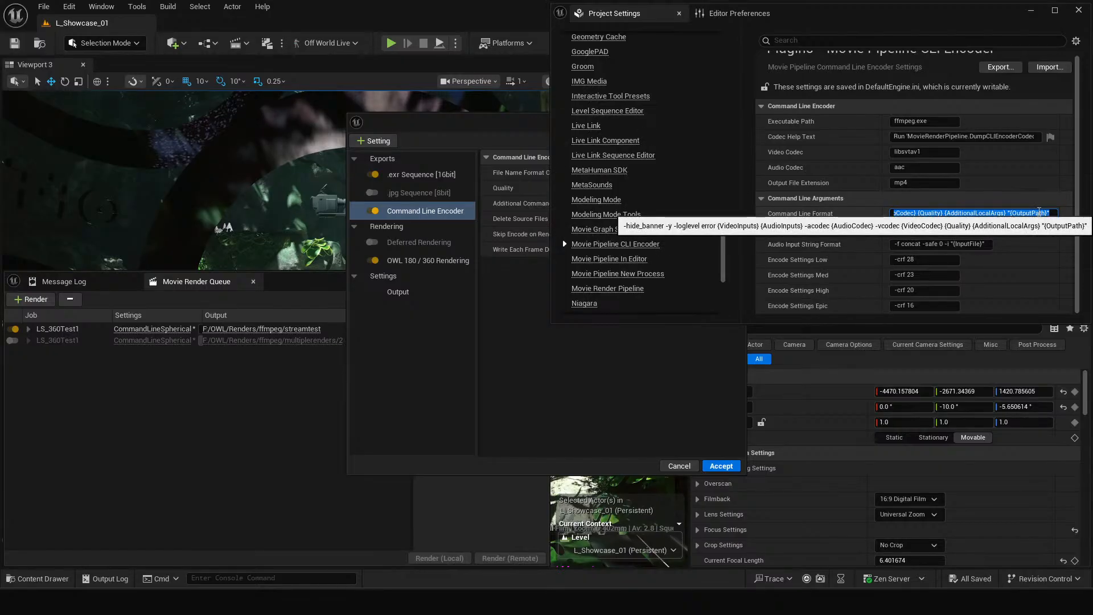
key(Home)
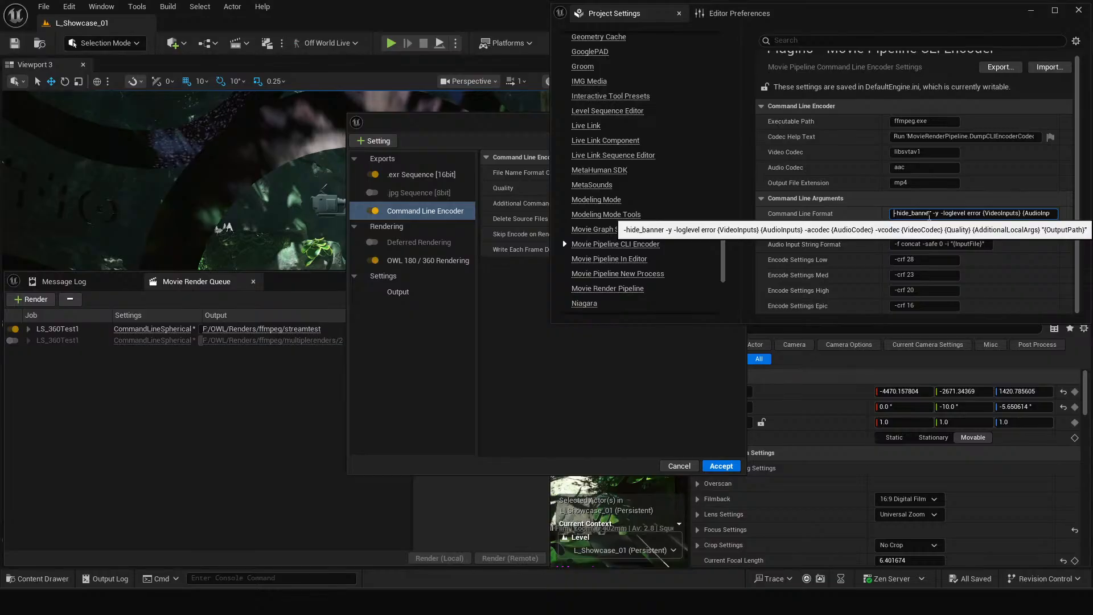
drag(930, 216, 1071, 216)
click(901, 214)
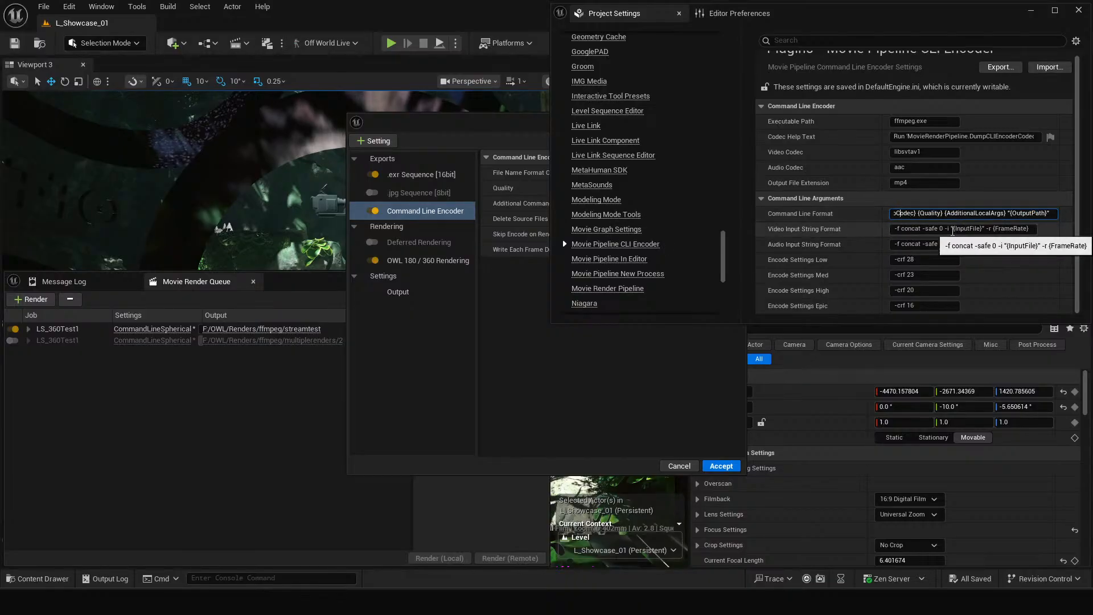
key(Left)
key(Left)
key(Left)
key(Left)
key(Left)
key(Left)
key(Left)
key(Left)
key(Left)
key(Left)
key(Left)
key(Left)
key(Left)
key(Left)
key(Left)
key(Left)
key(Left)
key(Left)
key(Left)
key(Left)
click(533, 354)
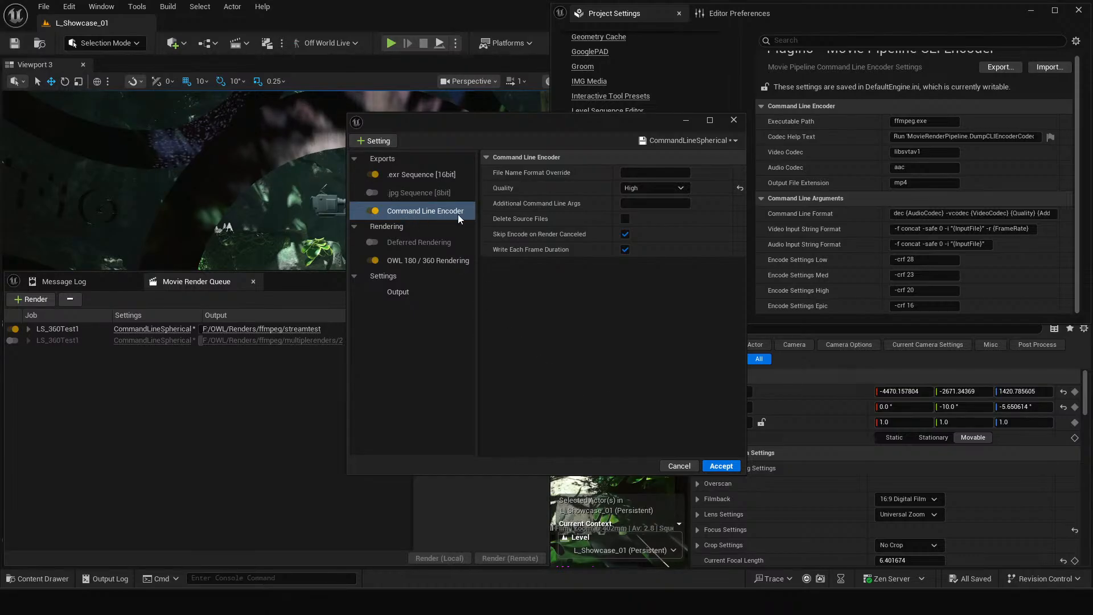
Step: Review the High Resolution Renders options of OWL 180 / 360 Rendering and return to the Command Line Encoder settings
click(667, 142)
click(667, 142)
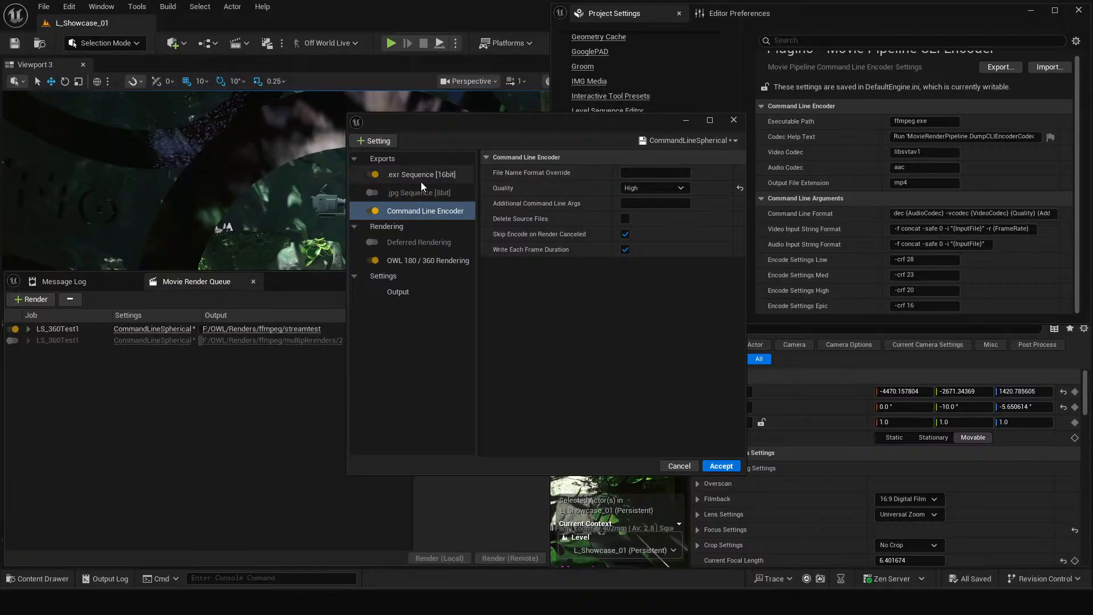
click(444, 262)
scroll(620, 183, up, 10)
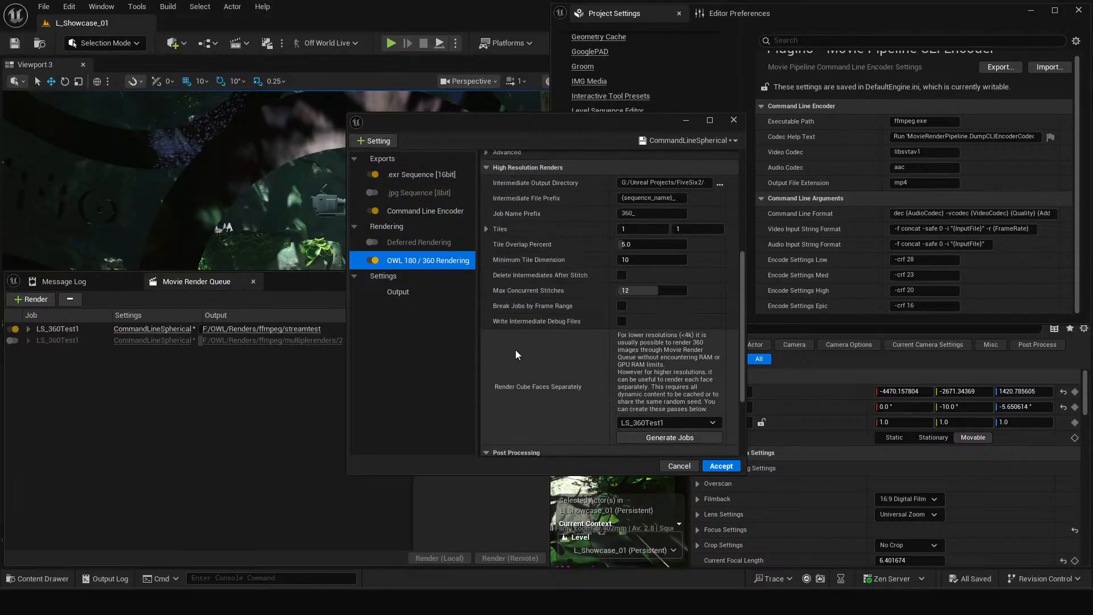
click(408, 215)
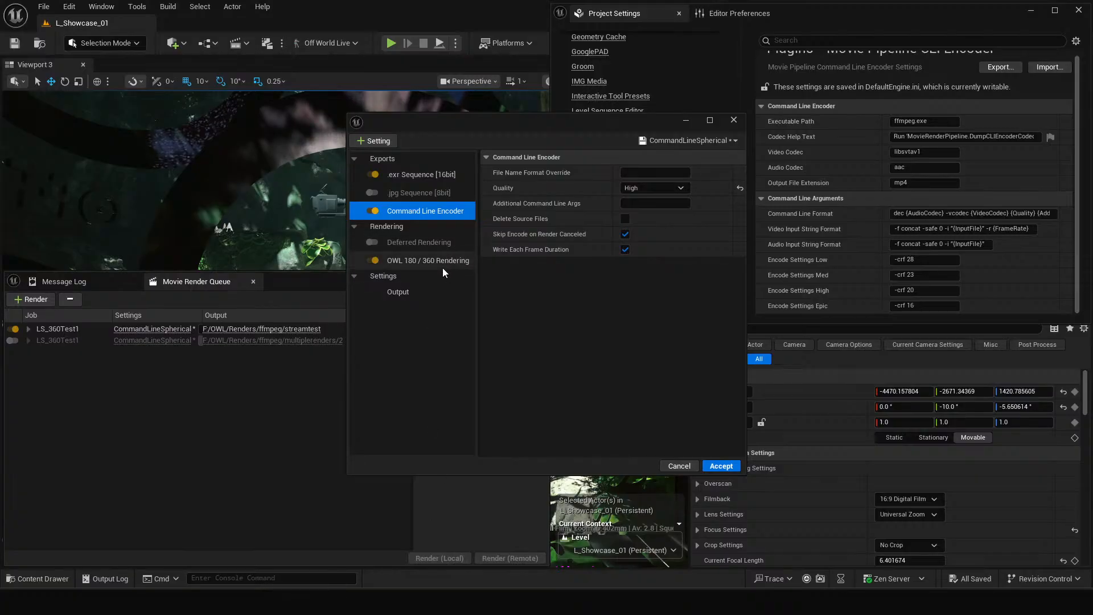
Step: Place the ffmpegMetaQuestSxS.txt notes beside the render settings and read through the saved FFmpeg commands
mouse_move(244, 601)
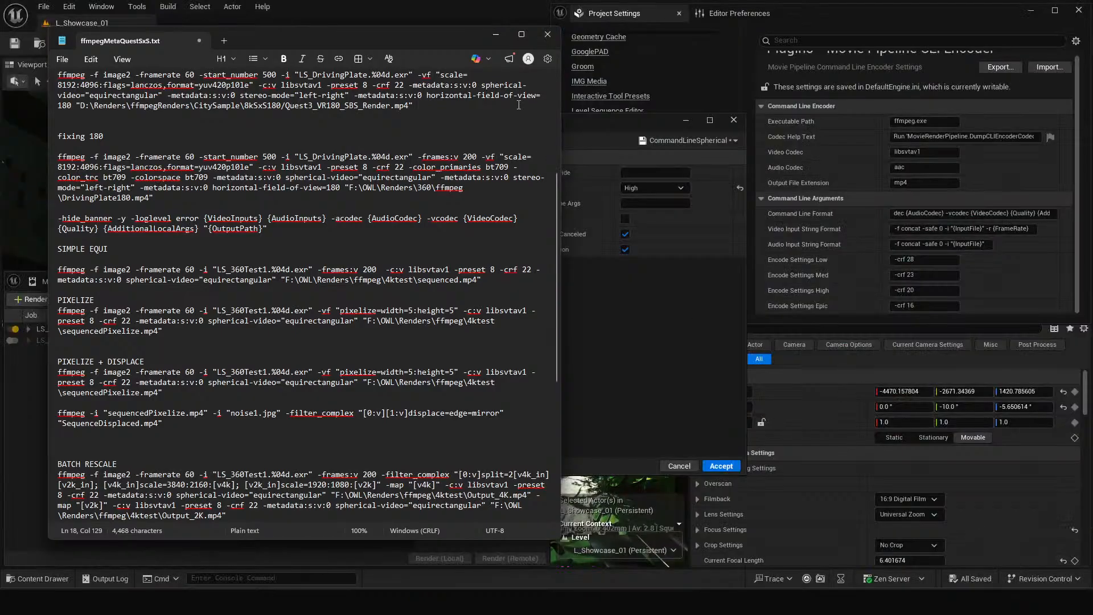
drag(417, 41, 943, 35)
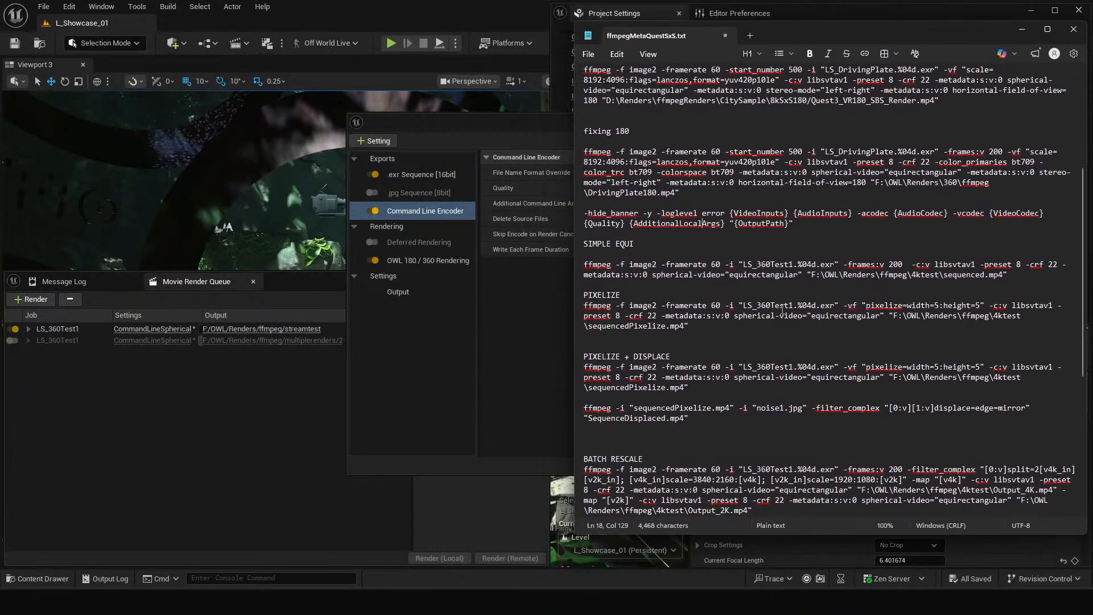
scroll(714, 325, down, 5)
scroll(713, 325, down, 4)
click(688, 460)
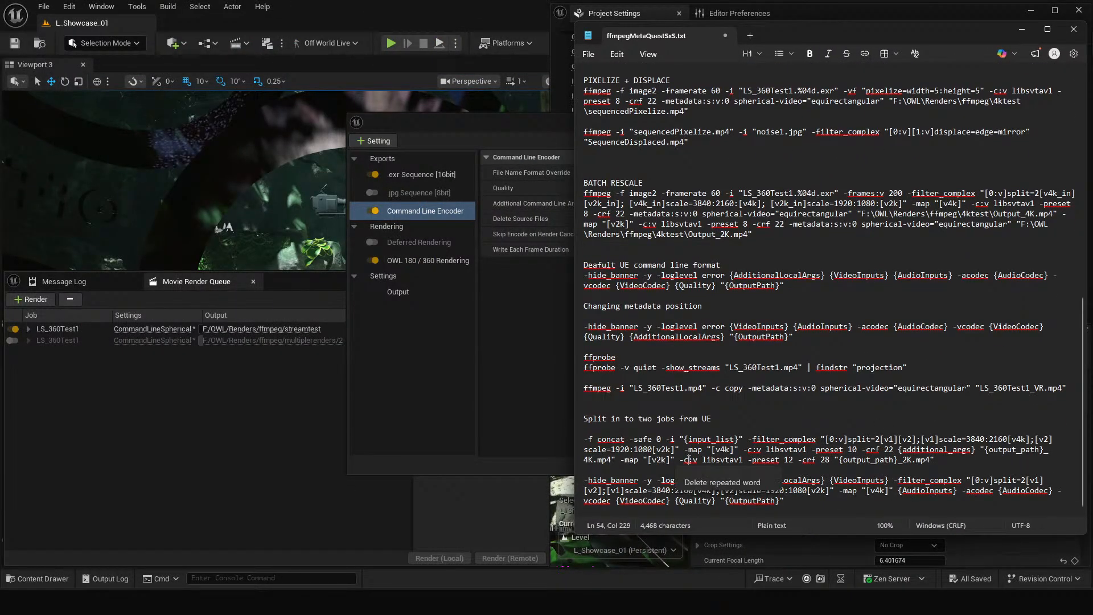
click(849, 450)
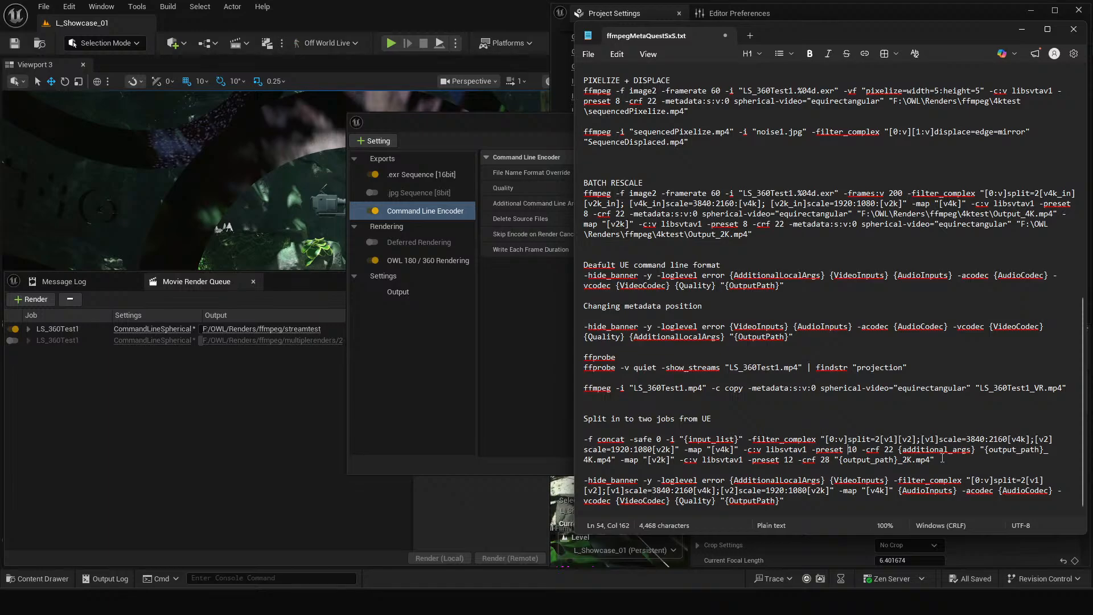
click(945, 459)
scroll(805, 349, up, 15)
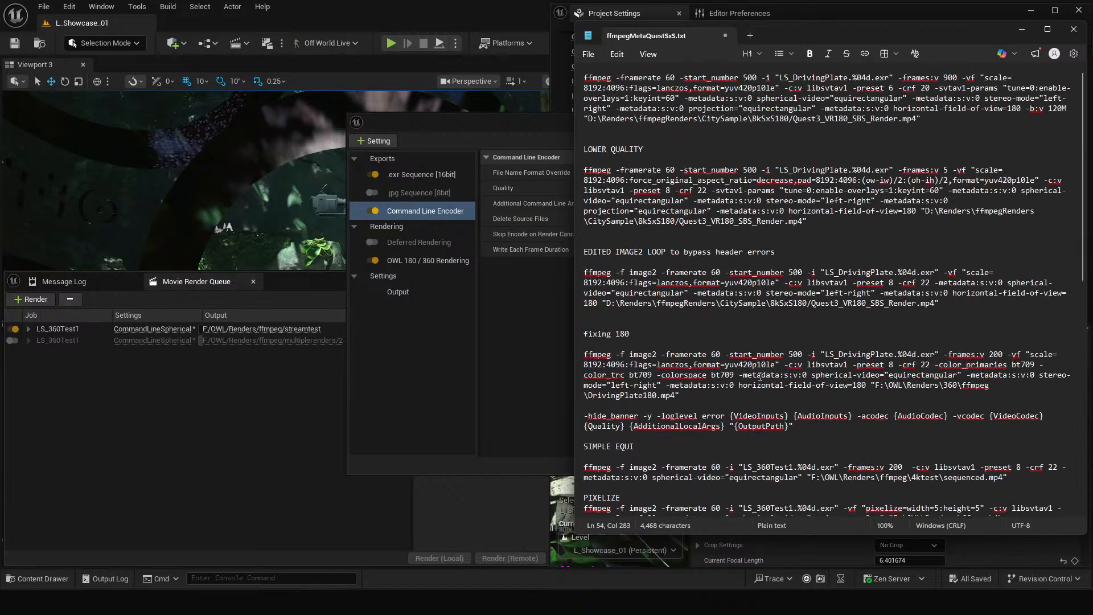
Step: Copy -vf "scale=8192:4096:flags=lanczos,format=yuv420p10le" from the command under EDITED IMAGE2 LOOP in the notes
click(772, 201)
drag(972, 272, 998, 283)
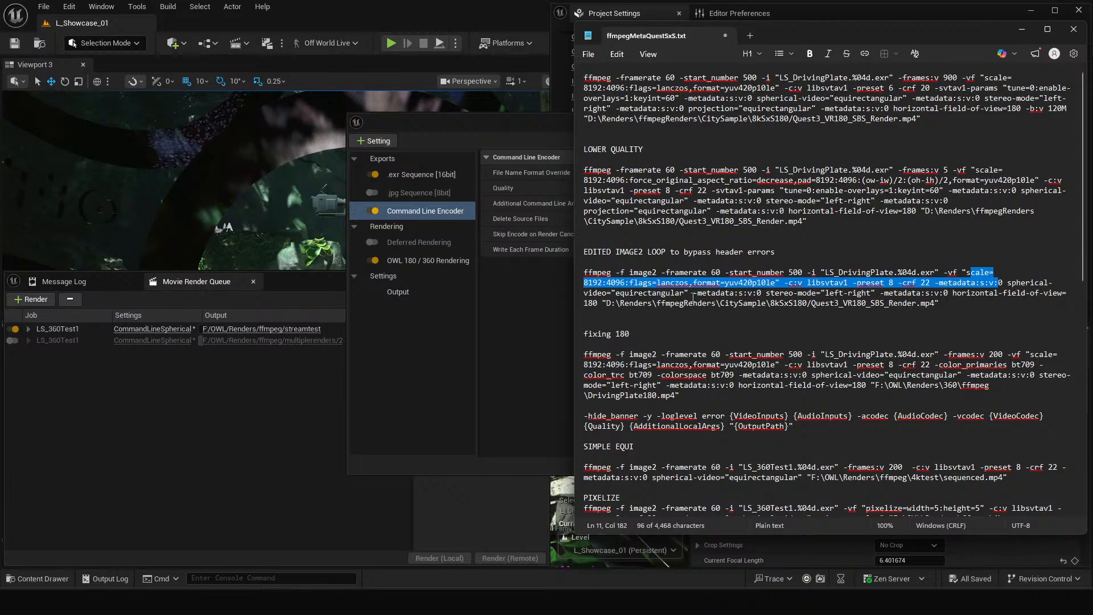
click(629, 283)
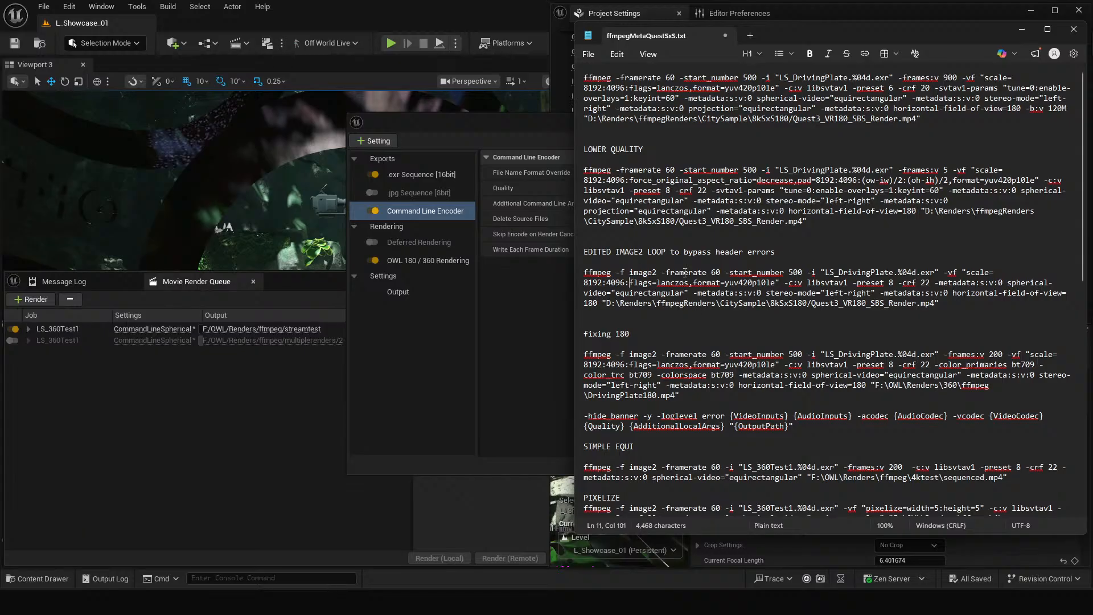
drag(689, 283, 659, 285)
click(730, 281)
drag(945, 272, 780, 283)
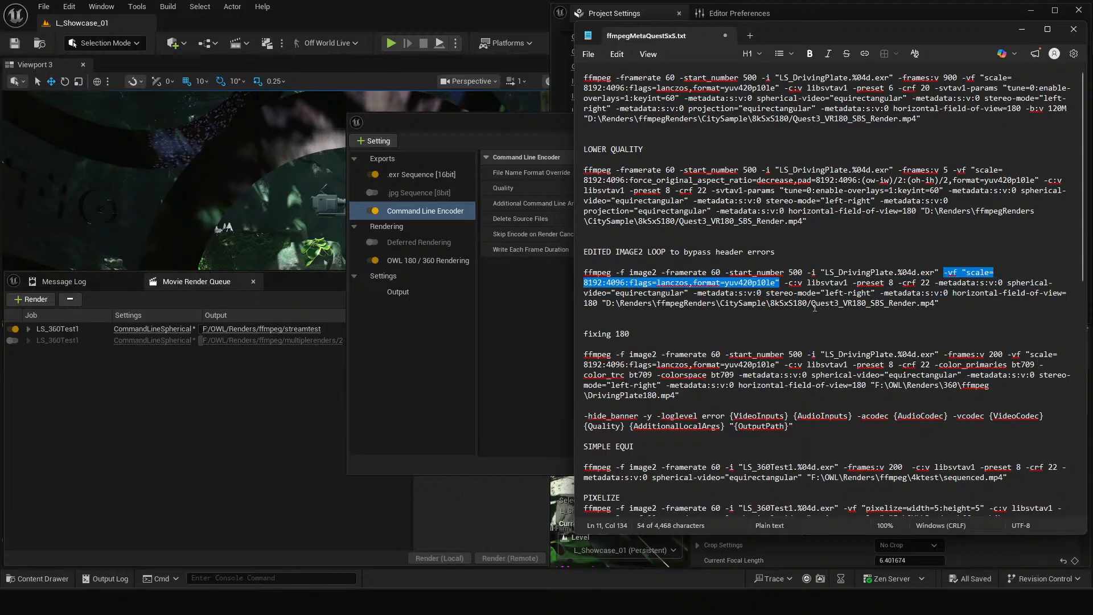
Step: Set the job's Additional Command Line Args to -vf "scale=8192:4096:flags=lanczos,format=yuv420p10le"
click(512, 311)
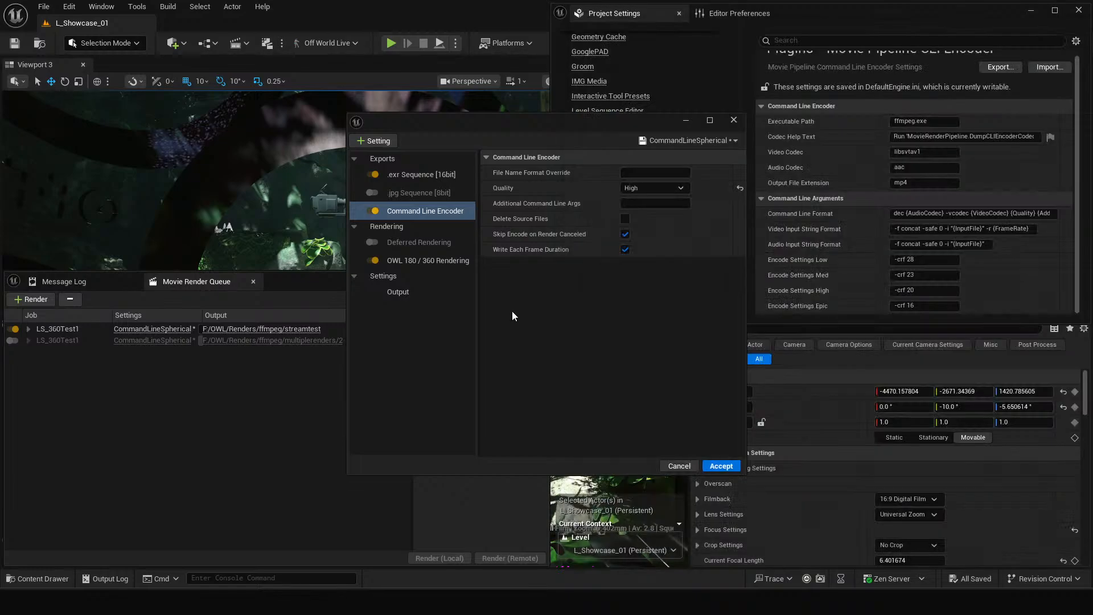
click(655, 204)
key(ctrl+v)
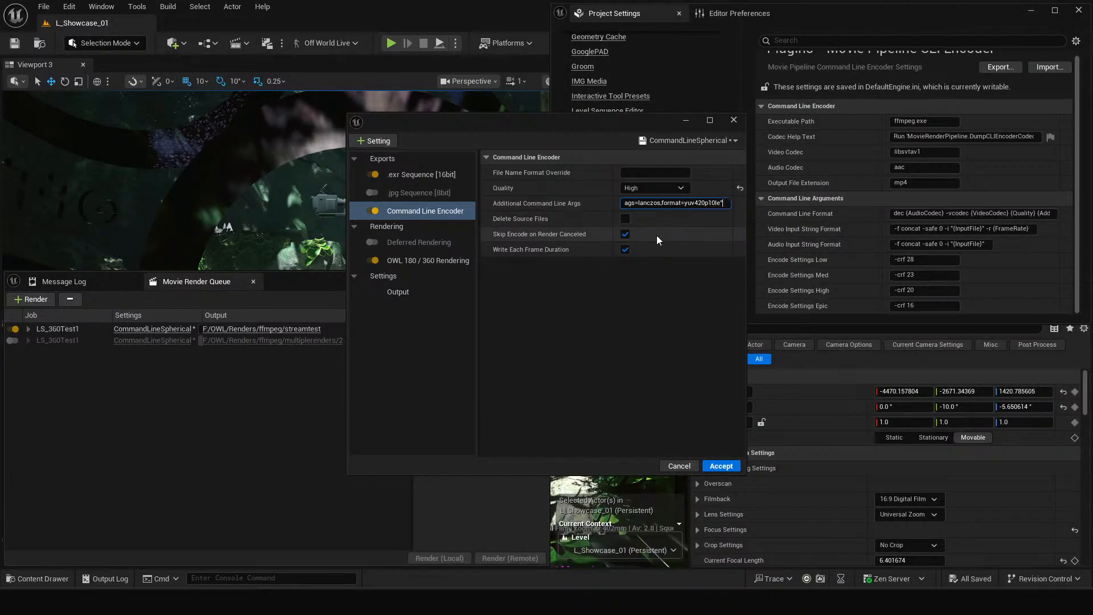
drag(702, 204, 623, 204)
click(651, 373)
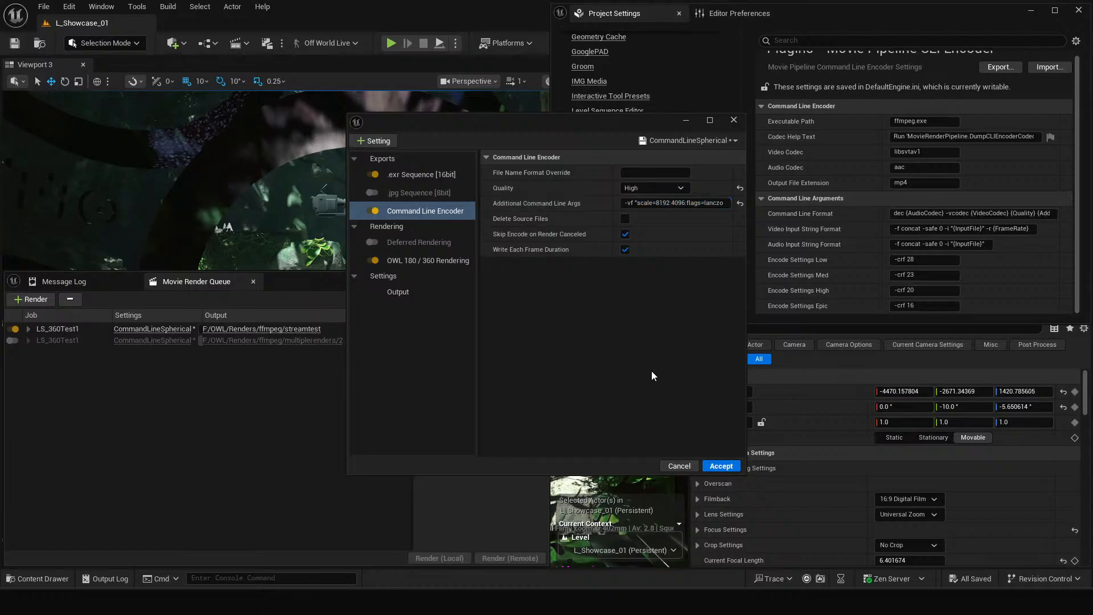
Step: Check the OWL 180 / 360 Rendering resolution and the job's Output settings, and browse to the streamtest output directory
click(421, 262)
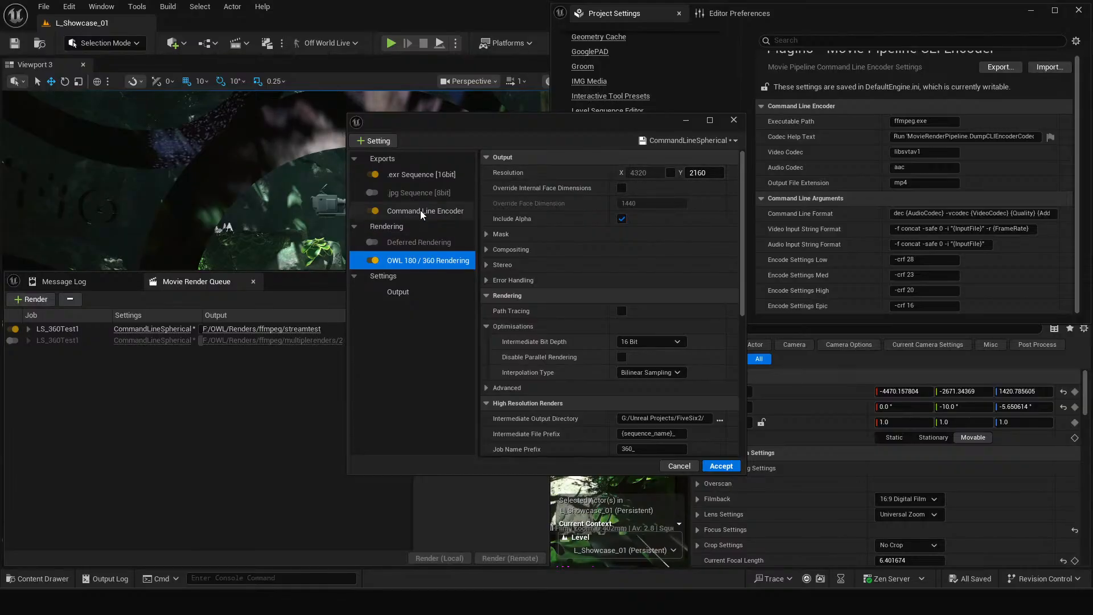
click(408, 293)
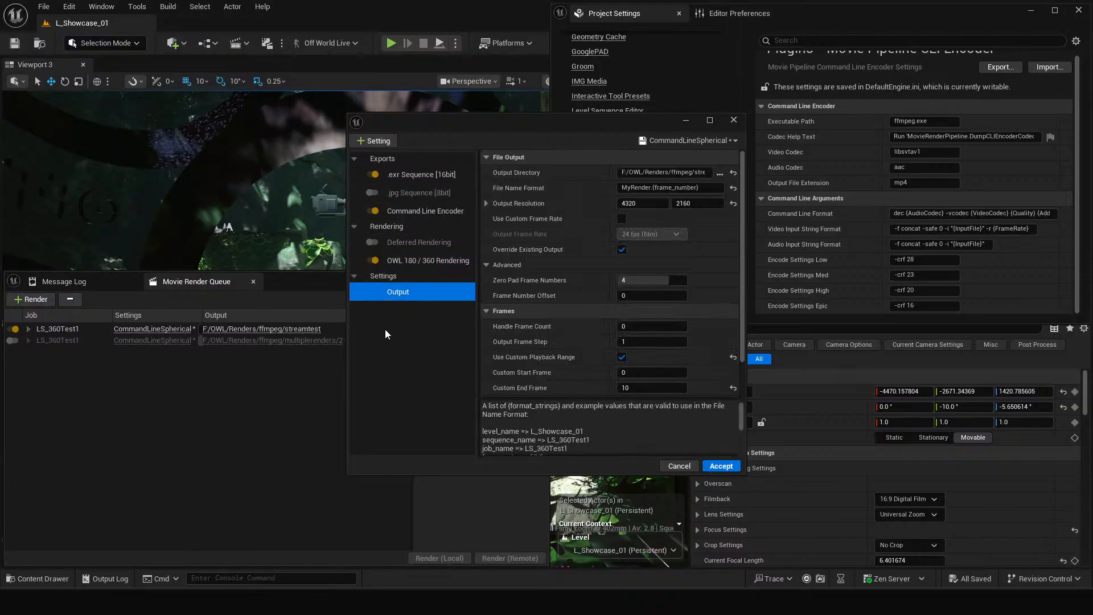
click(720, 173)
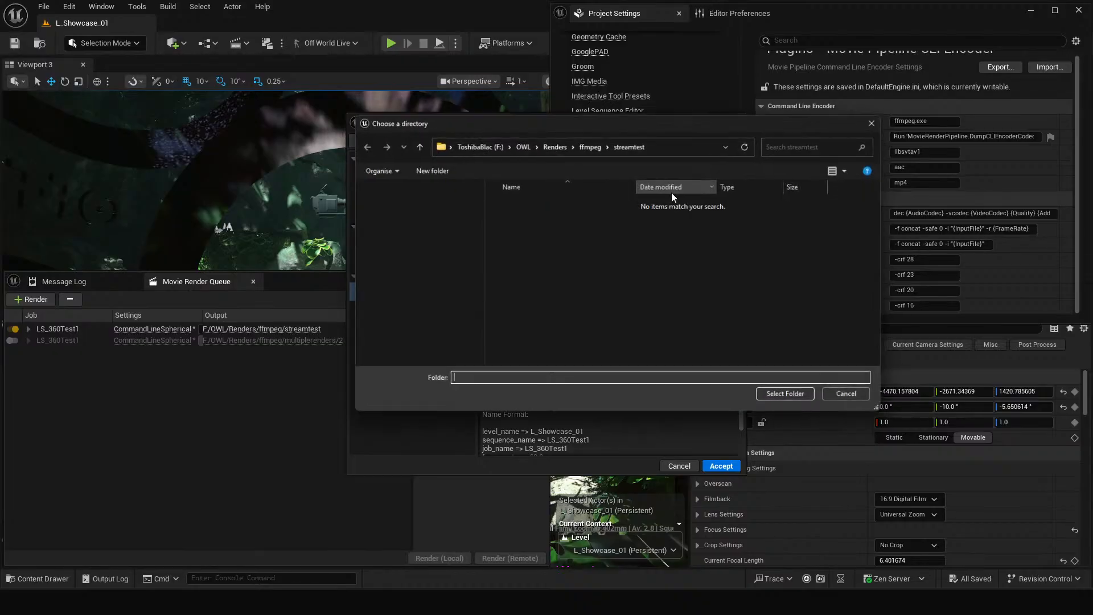
click(679, 147)
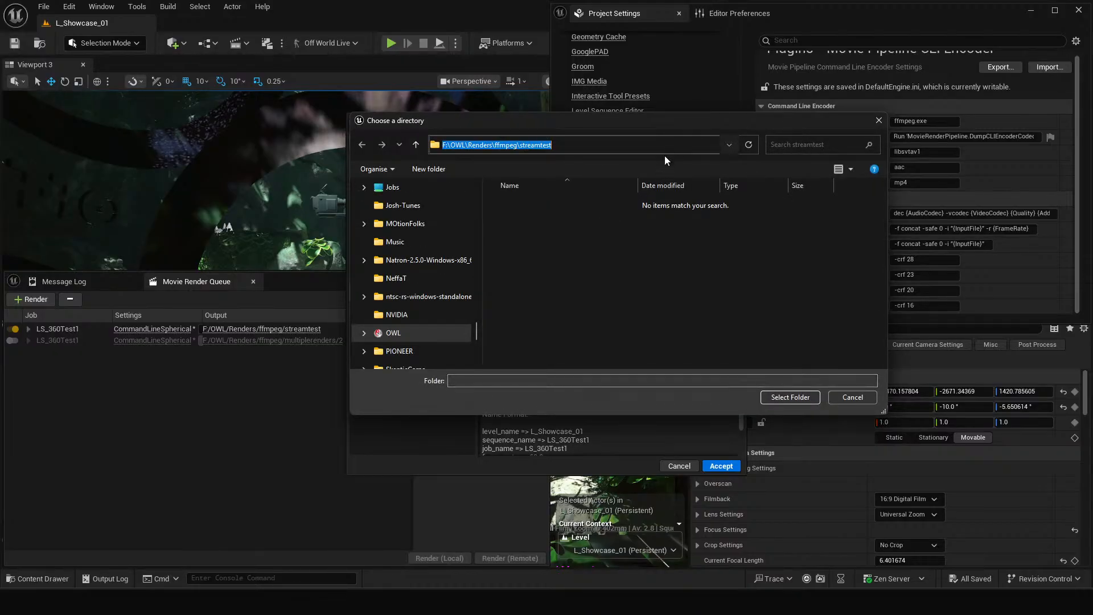
Step: Switch to the streamtest folder in File Explorer and permanently delete all the MyRender EXR frames and MyRender.mp4
click(245, 602)
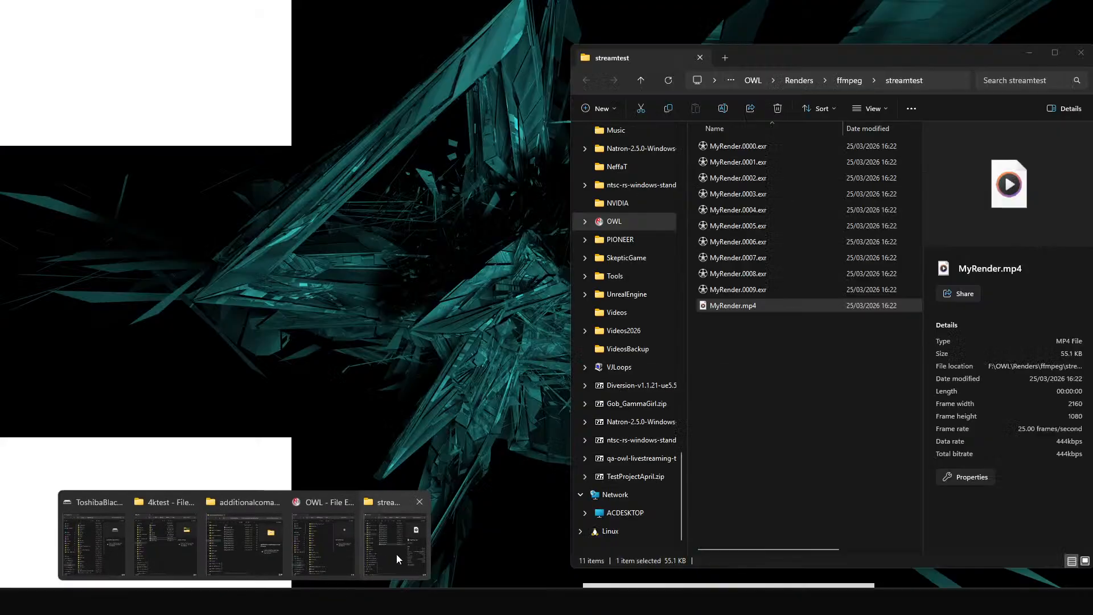
click(397, 555)
key(ctrl+a)
key(shift+Delete)
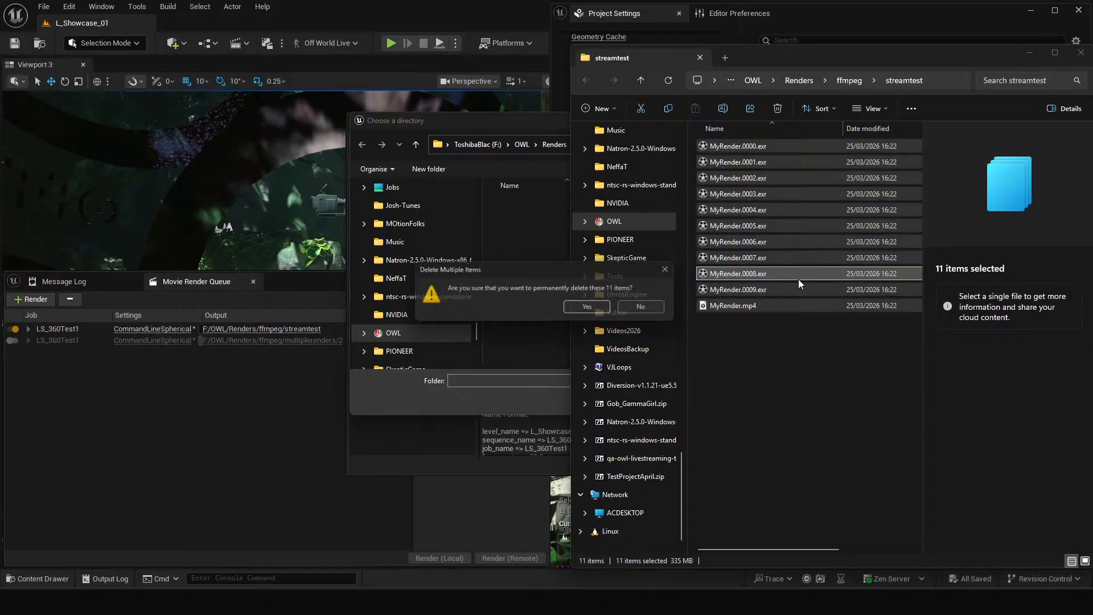
click(603, 329)
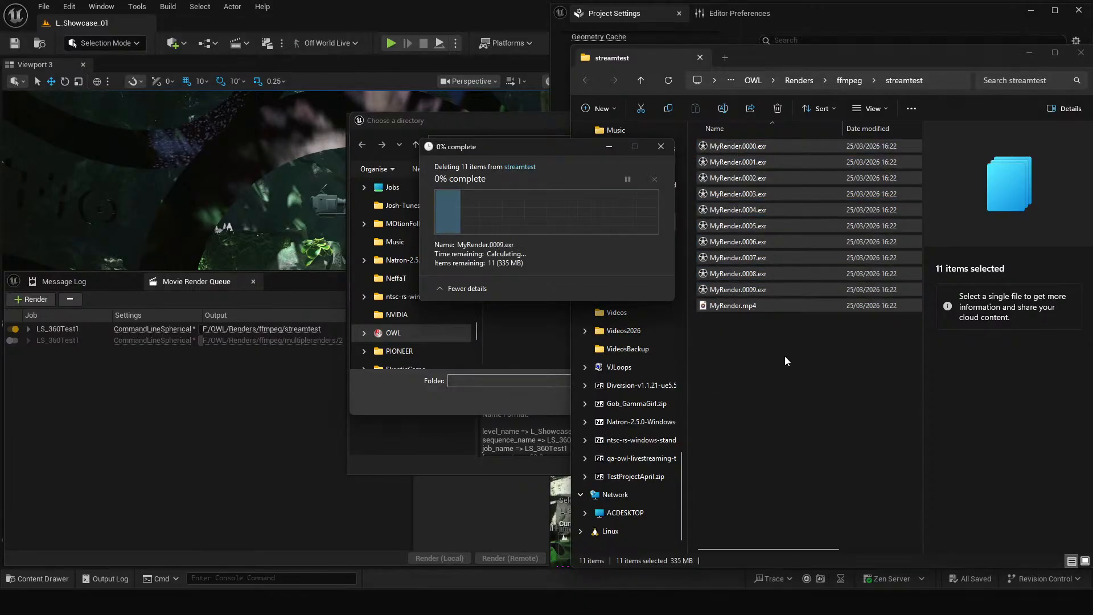
Step: Confirm streamtest as the output directory, accept the job settings and render the LS_360Test1 job locally
click(504, 330)
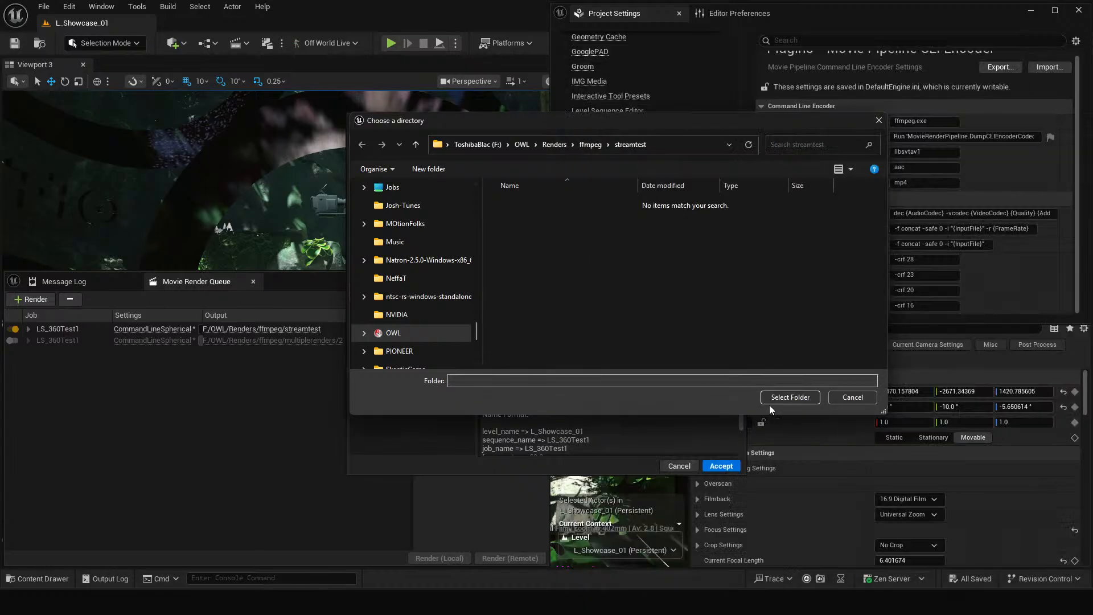
click(822, 381)
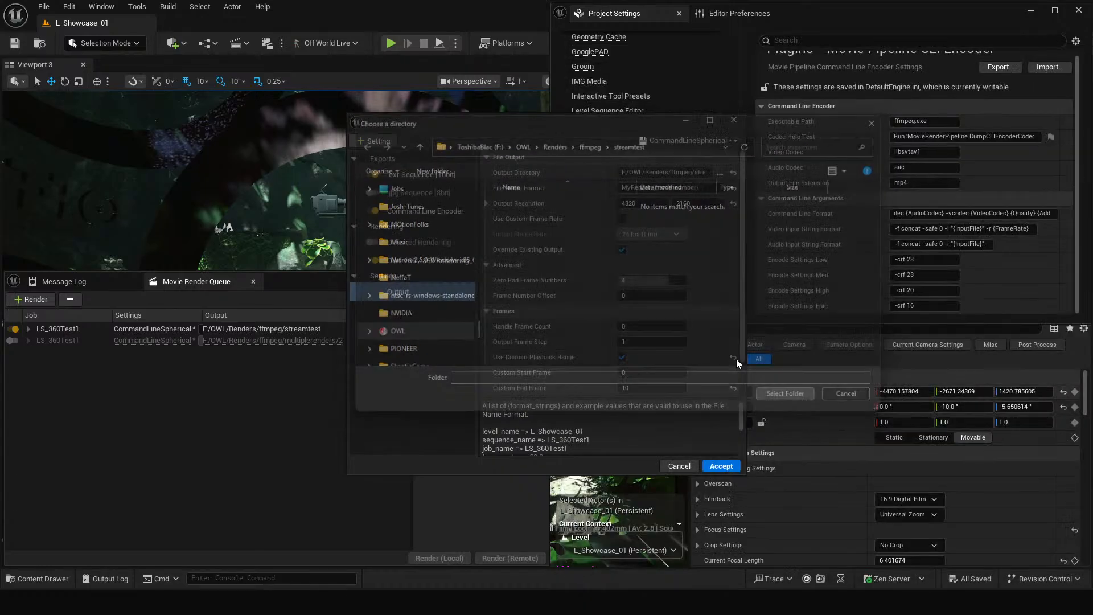
click(721, 466)
click(439, 558)
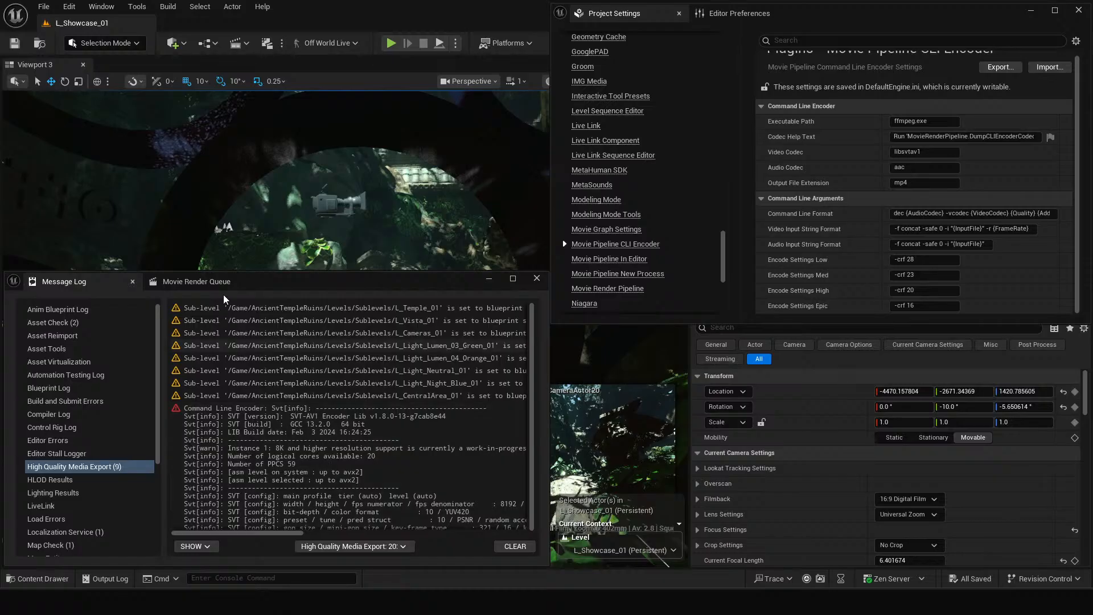
Step: Return to the Movie Render Queue and check the frame size of the new MyRender.mp4 in the streamtest folder's file details
click(204, 283)
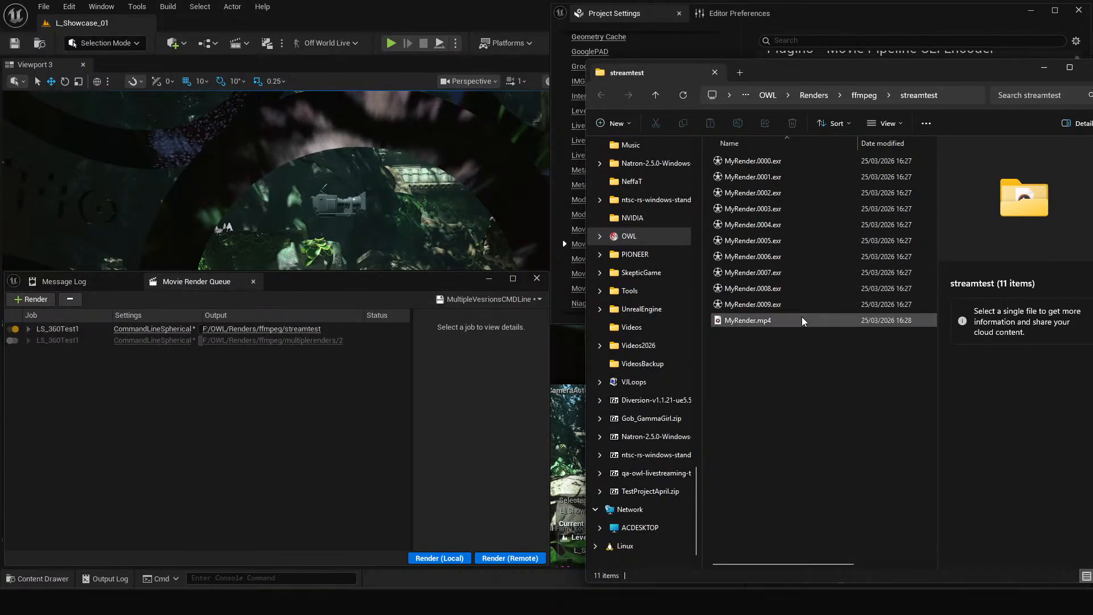
click(778, 322)
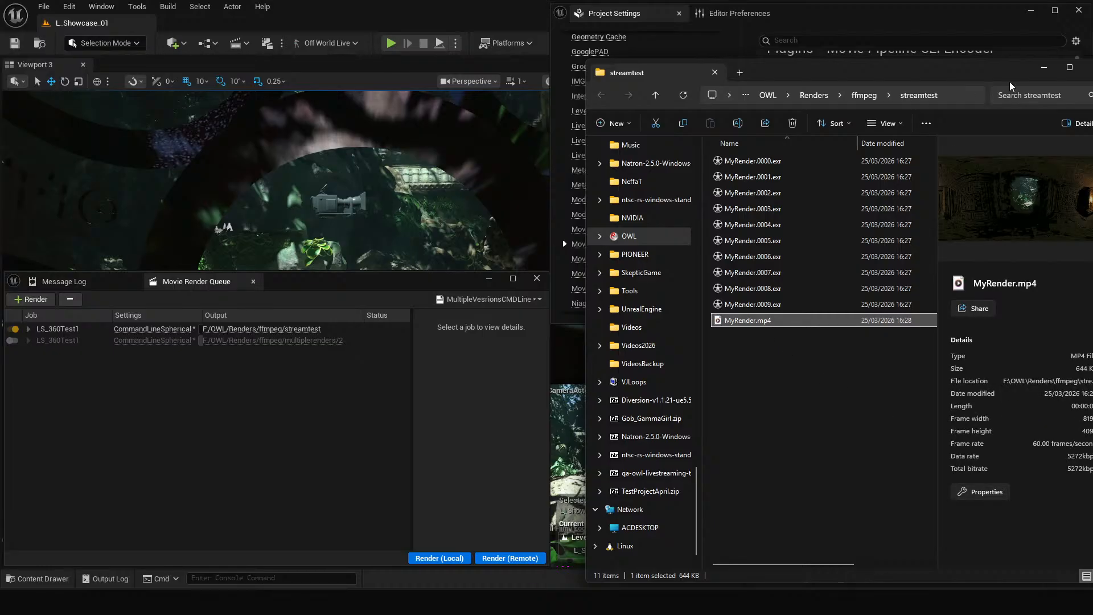
drag(1010, 81, 892, 73)
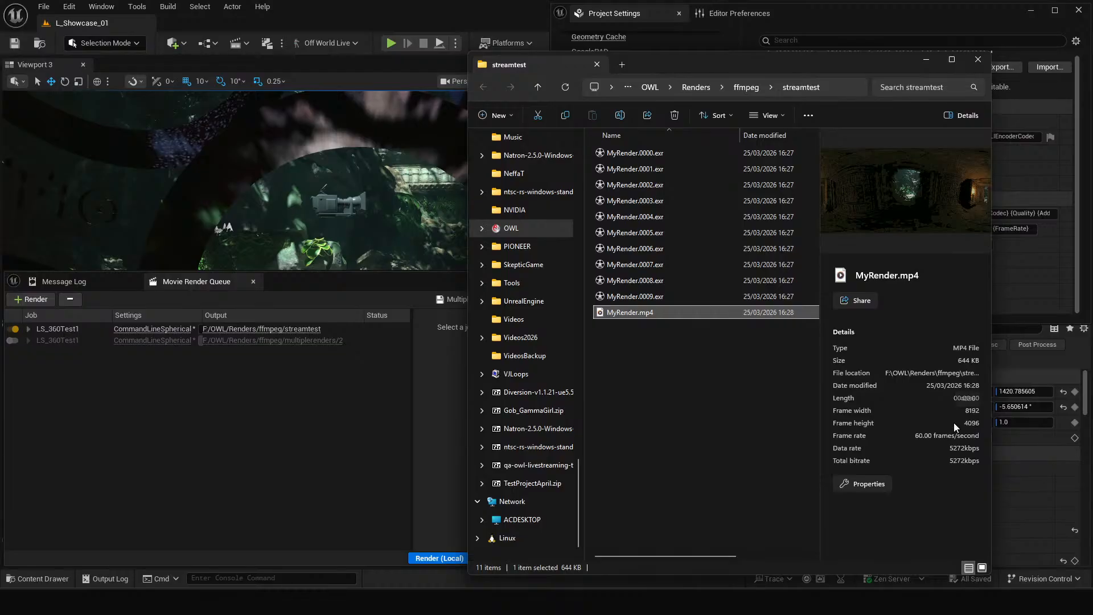
Step: Play MyRender.mp4 in Media Player to check the rendered video, and close the player
double_click(659, 315)
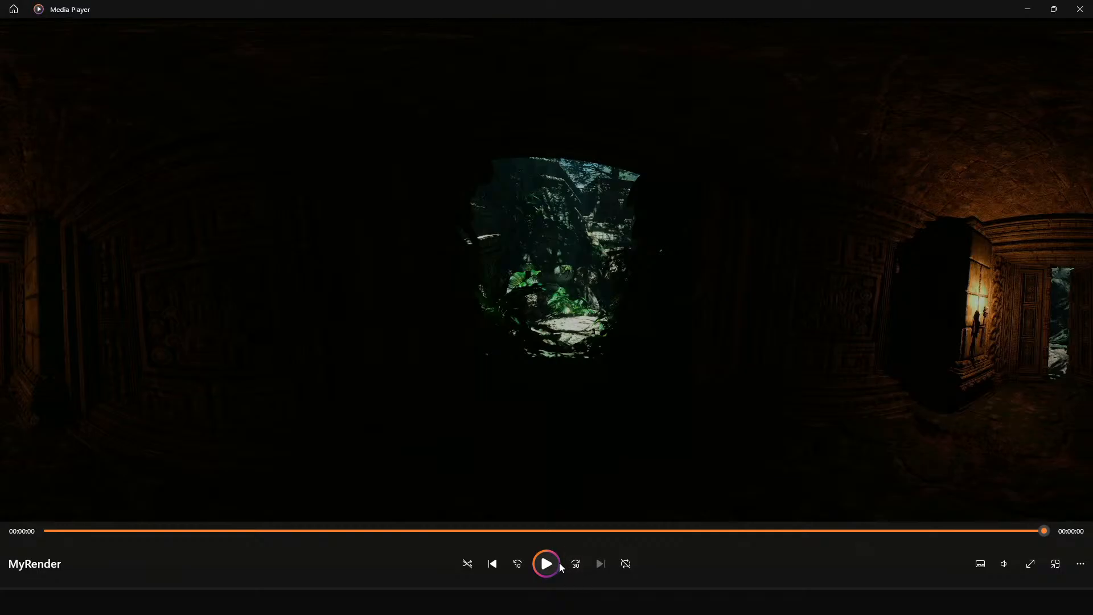
click(553, 565)
click(548, 564)
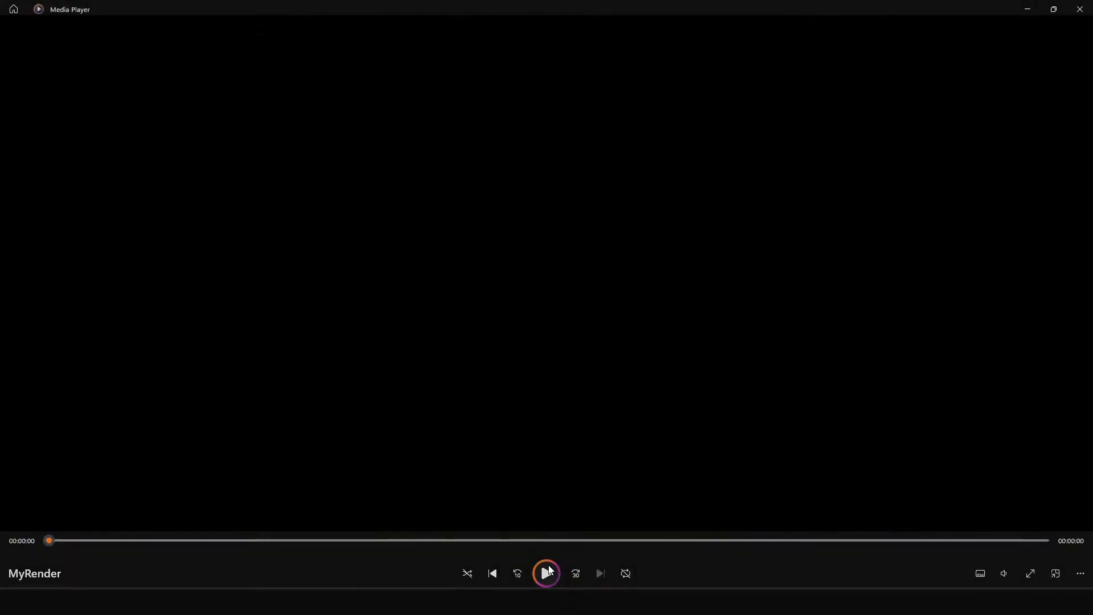
click(548, 565)
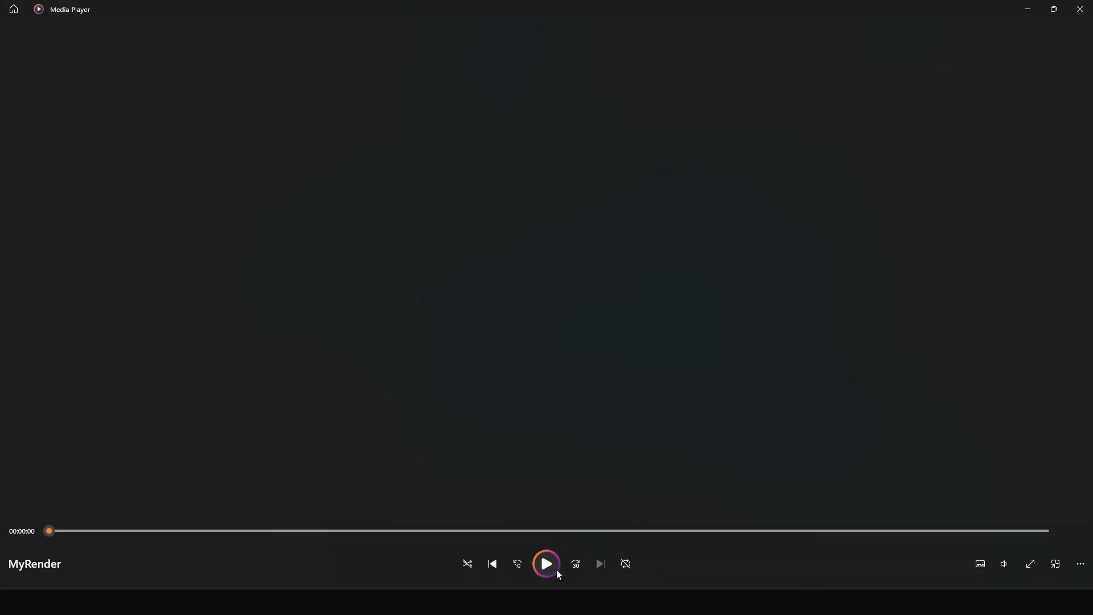
click(1081, 9)
click(668, 435)
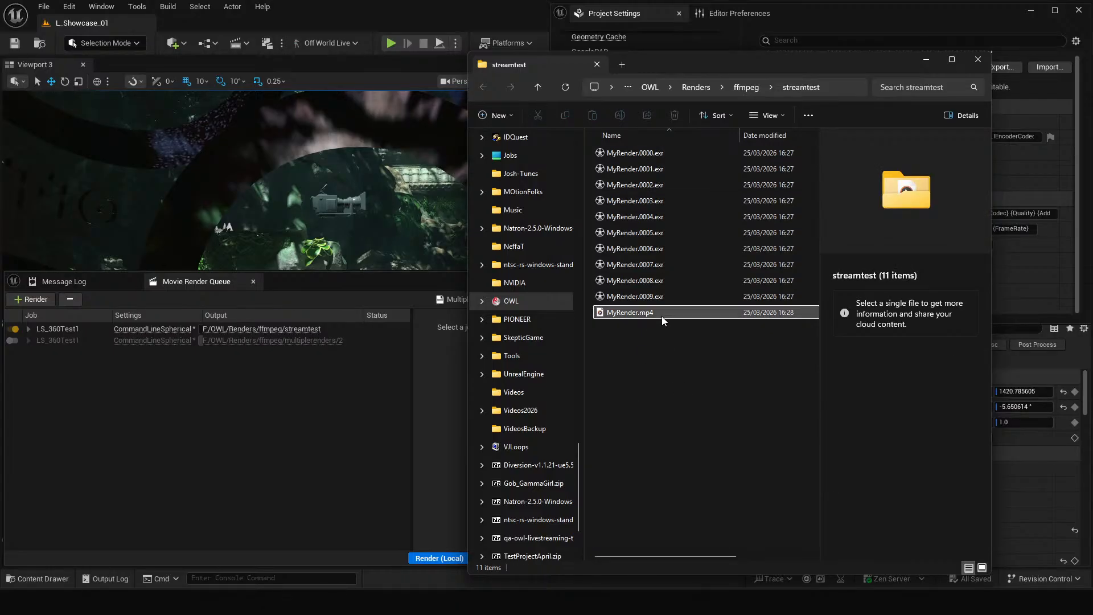
Step: Review the full Additional Command Line Args in the LS_360Test1 job's Command Line Encoder settings, and move the settings window lower
click(153, 329)
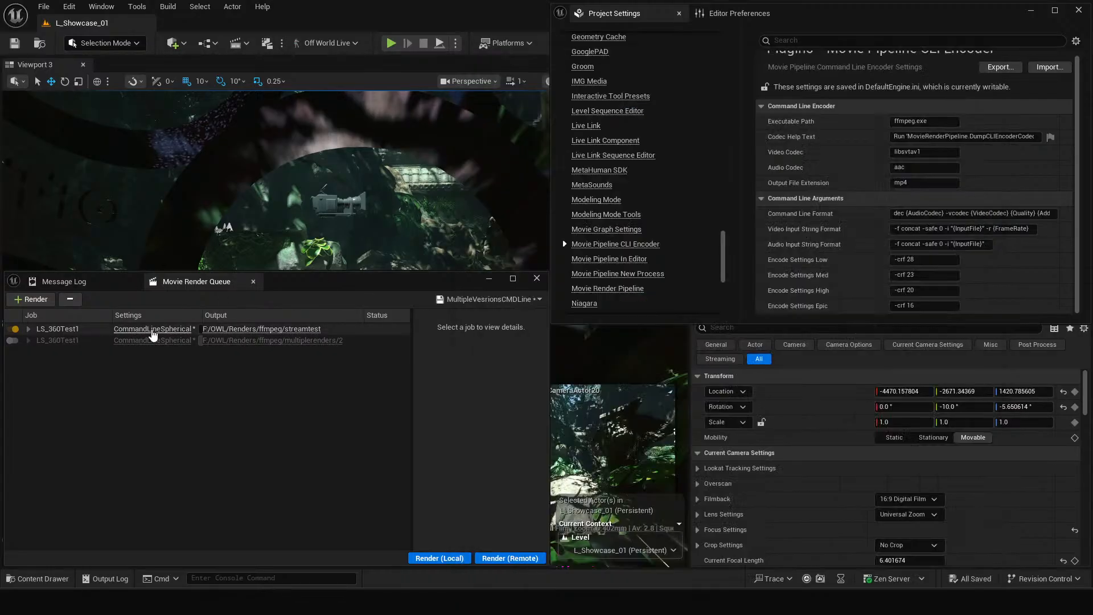
click(424, 212)
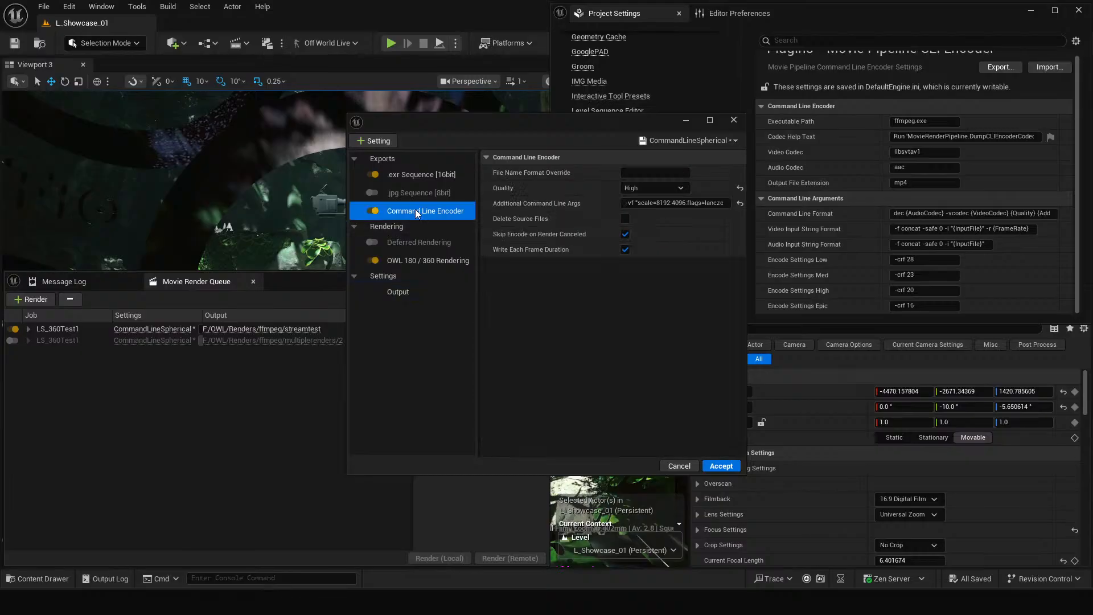
click(687, 204)
drag(687, 205, 722, 204)
click(672, 201)
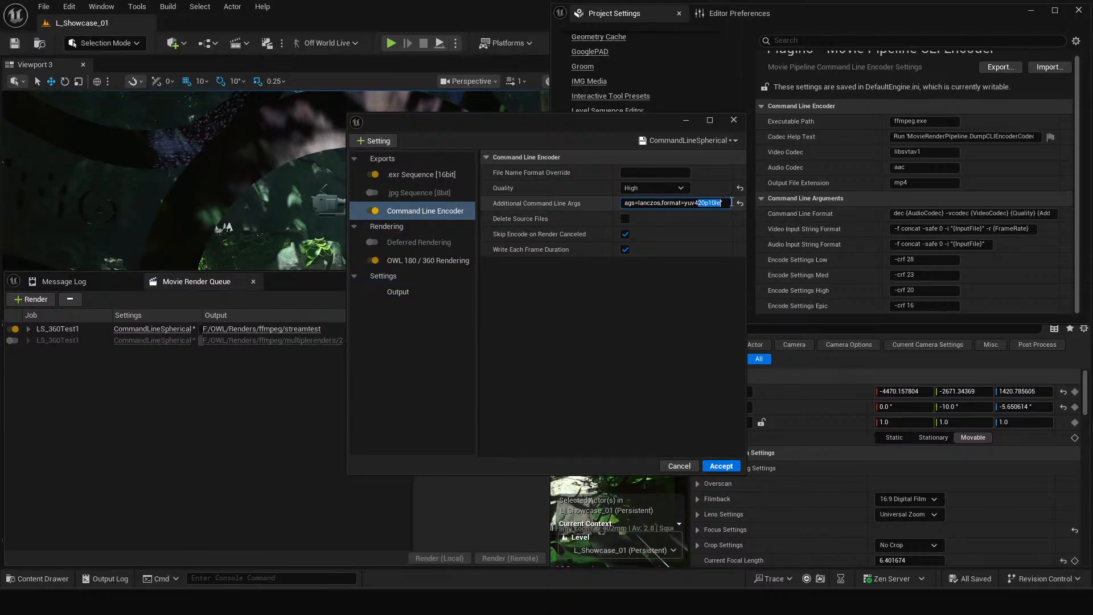
click(670, 205)
key(ctrl+a)
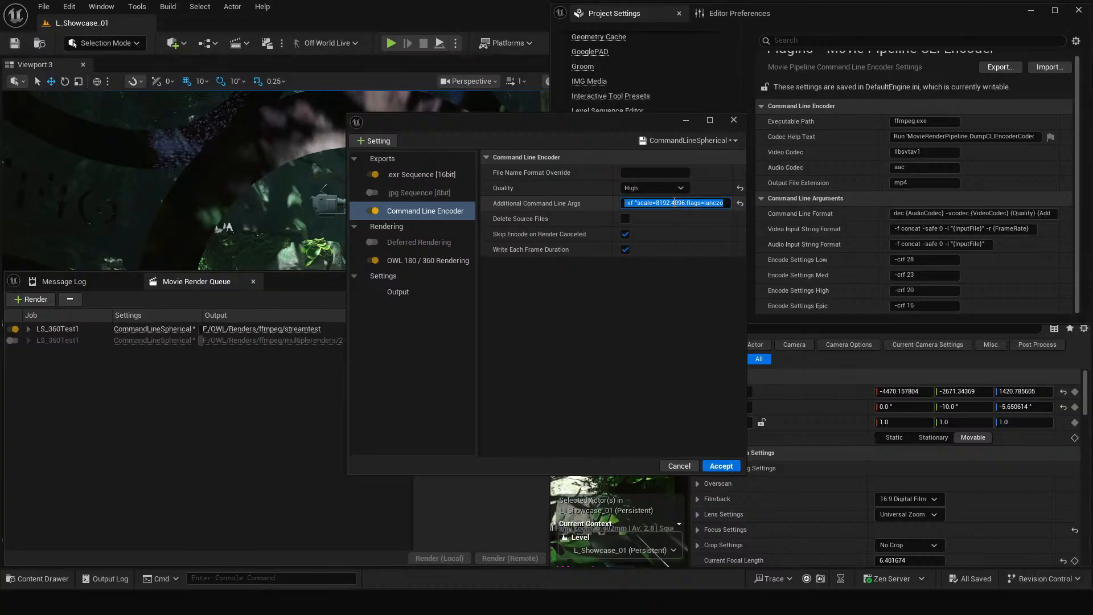
click(667, 205)
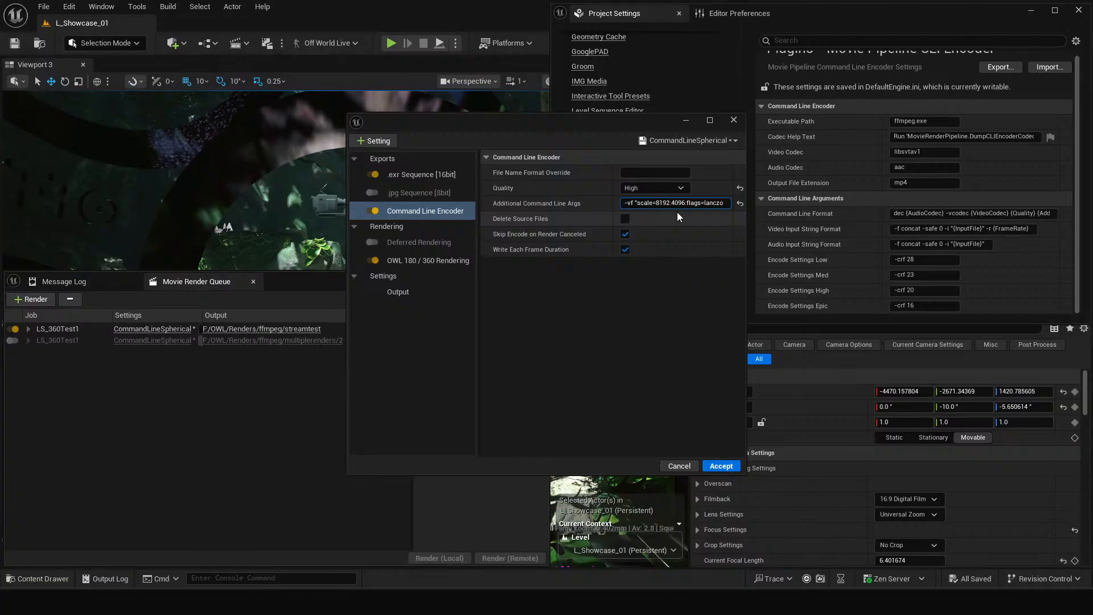
click(605, 380)
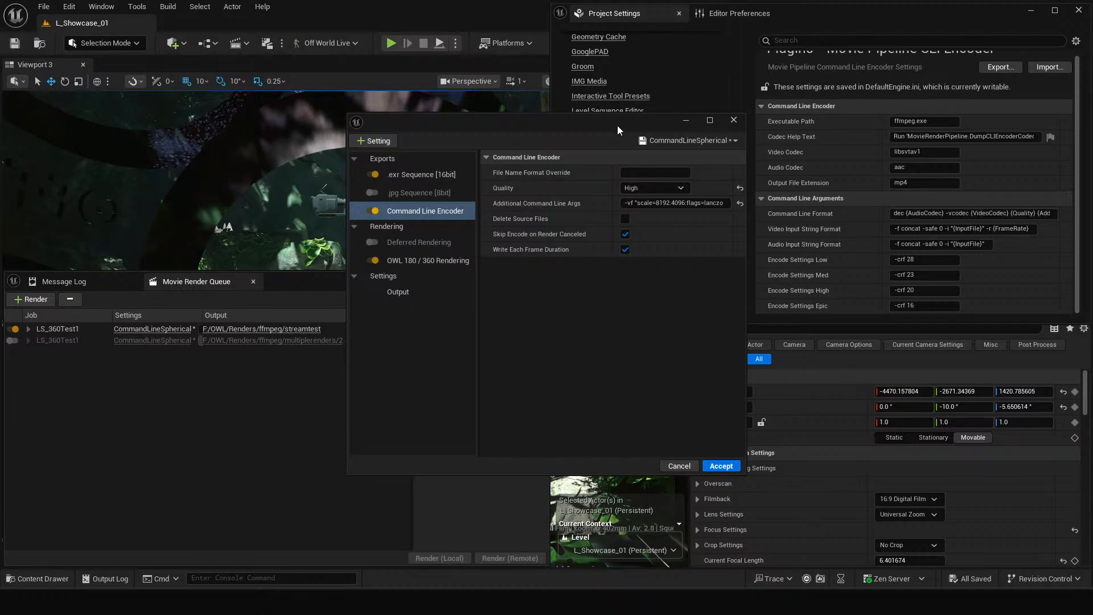
drag(617, 126, 617, 217)
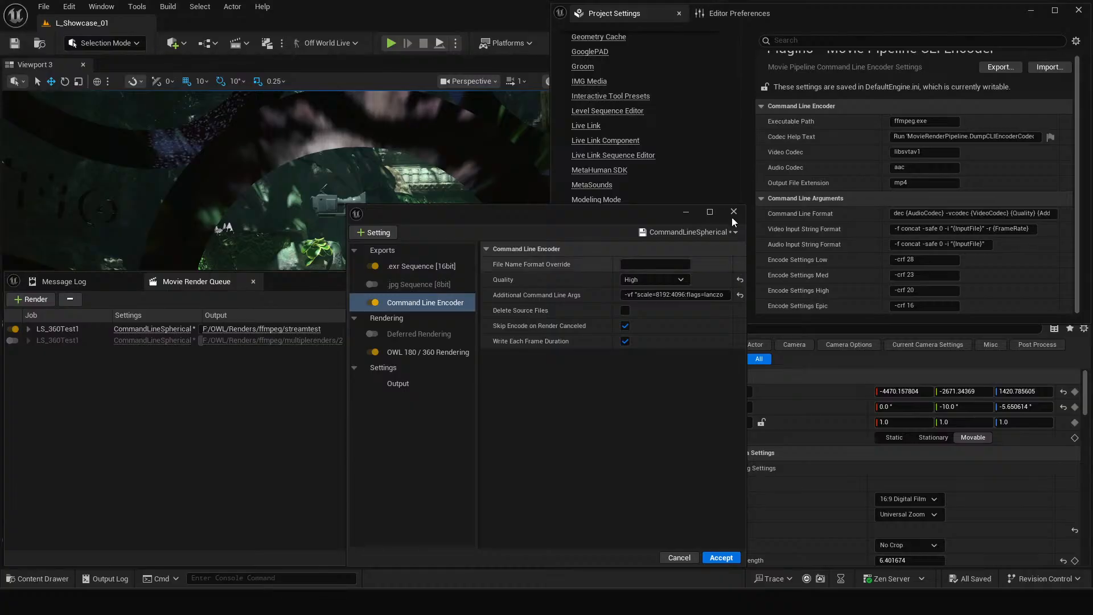
drag(744, 203, 739, 254)
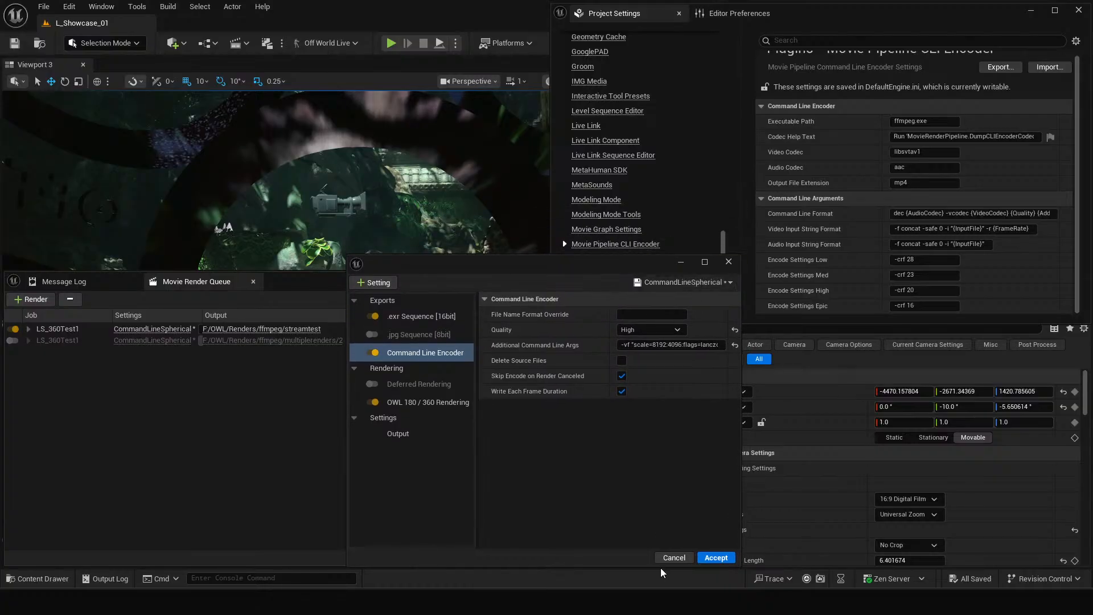